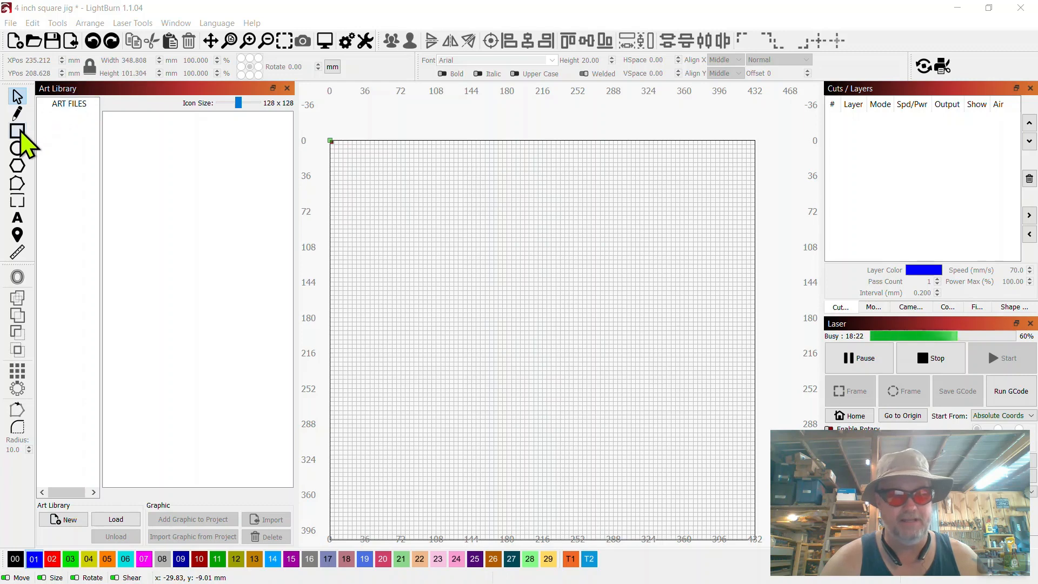
Draw a rectangle in the work area and, with proportions unlocked, set its width and height to 101.3 mm, then relock the proportions
{"action": "mouse_move", "coordinate": [416, 214]}
{"action": "left_mouse_down"}
{"action": "mouse_move", "coordinate": [424, 260]}
{"action": "mouse_move", "coordinate": [469, 260]}
{"action": "left_mouse_up"}
{"action": "mouse_move", "coordinate": [510, 306]}
{"action": "left_mouse_down"}
{"action": "mouse_move", "coordinate": [537, 352]}
{"action": "mouse_move", "coordinate": [548, 339]}
{"action": "left_mouse_up"}
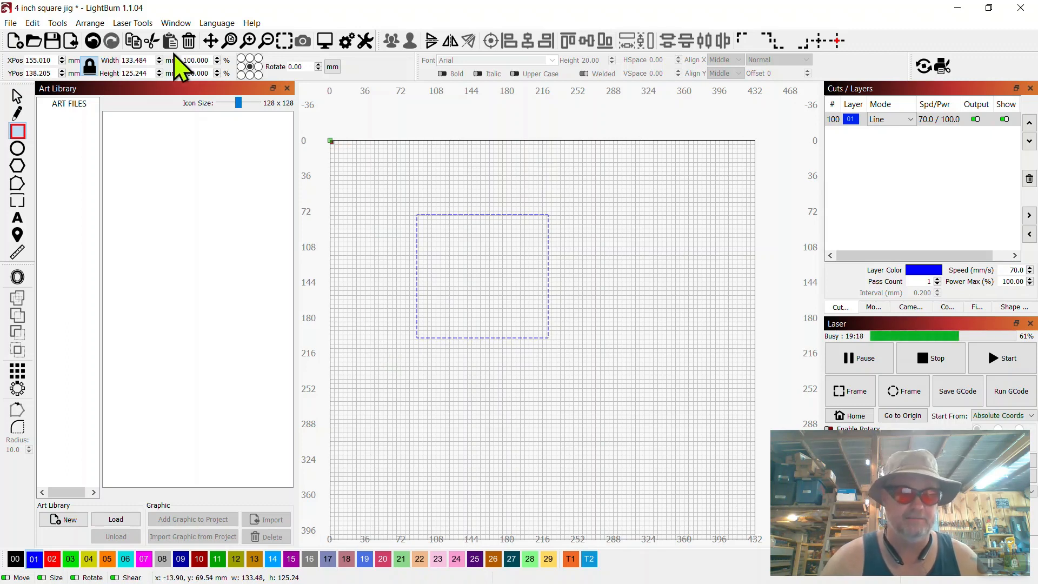
{"action": "left_click", "coordinate": [91, 65]}
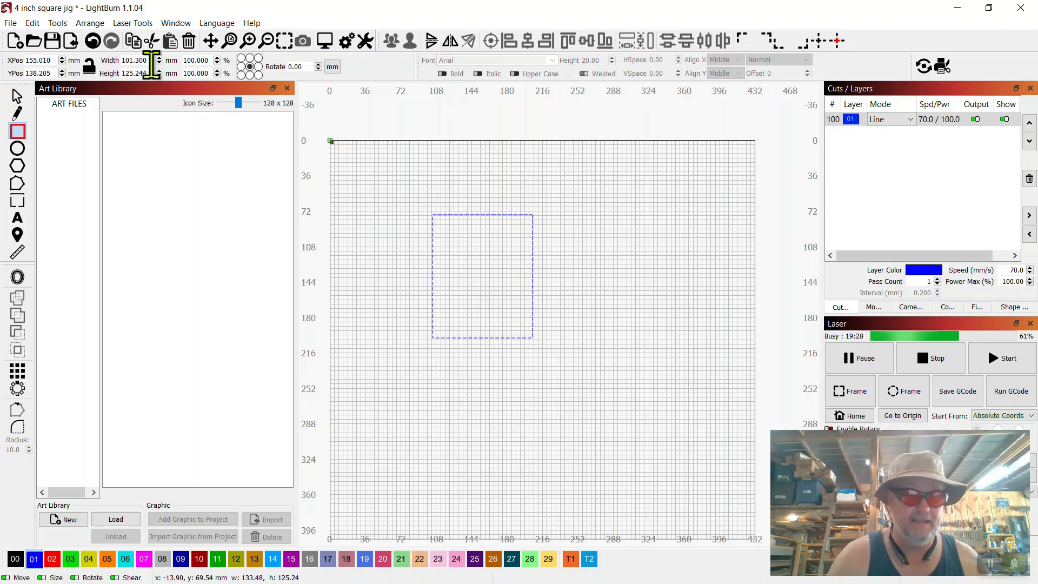
{"action": "left_click", "coordinate": [155, 73]}
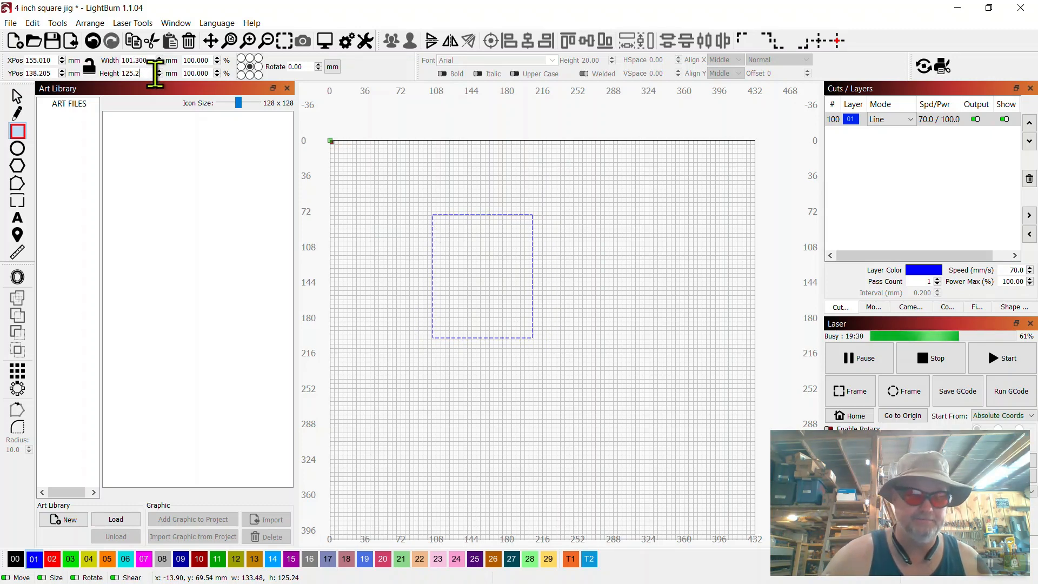
{"action": "type", "text": "01.3"}
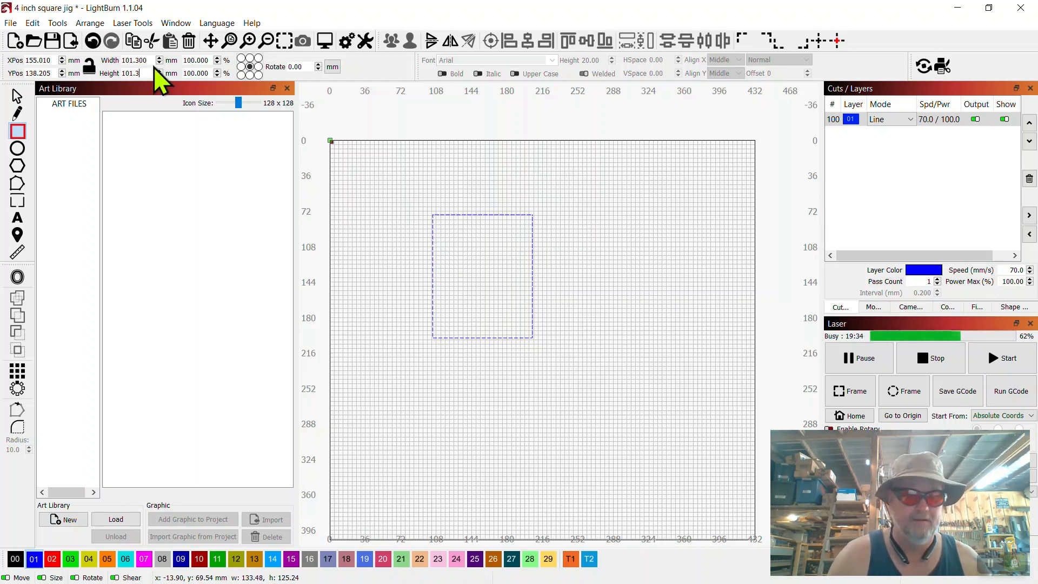
{"action": "left_click", "coordinate": [153, 61]}
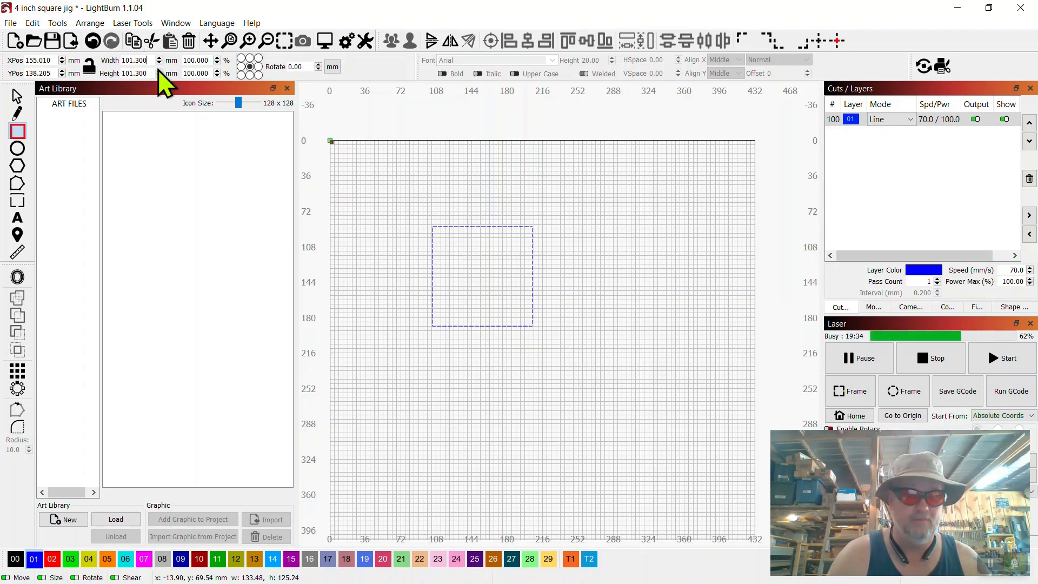
{"action": "left_click", "coordinate": [90, 65]}
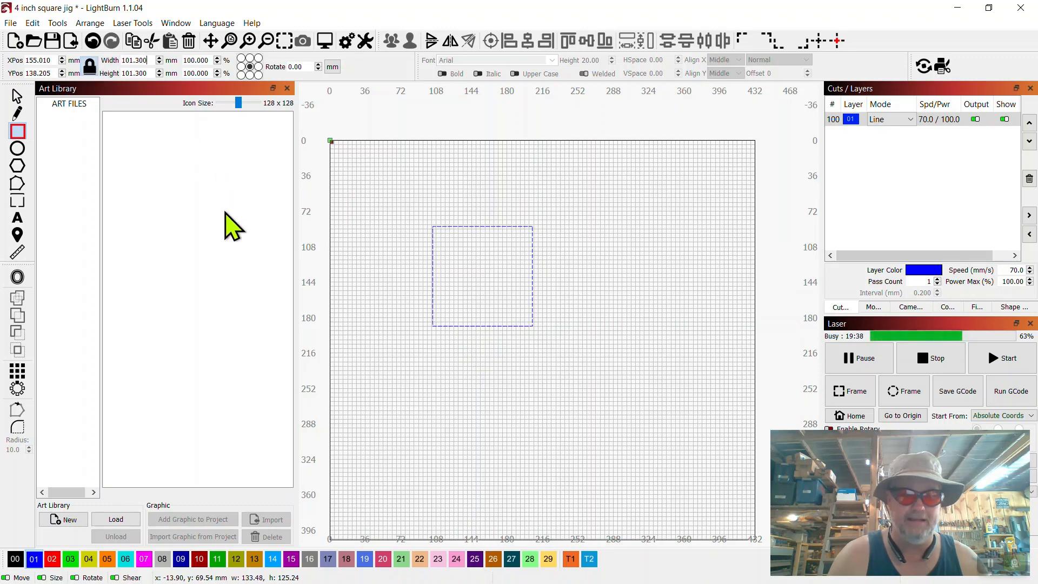
{"action": "left_click", "coordinate": [556, 259]}
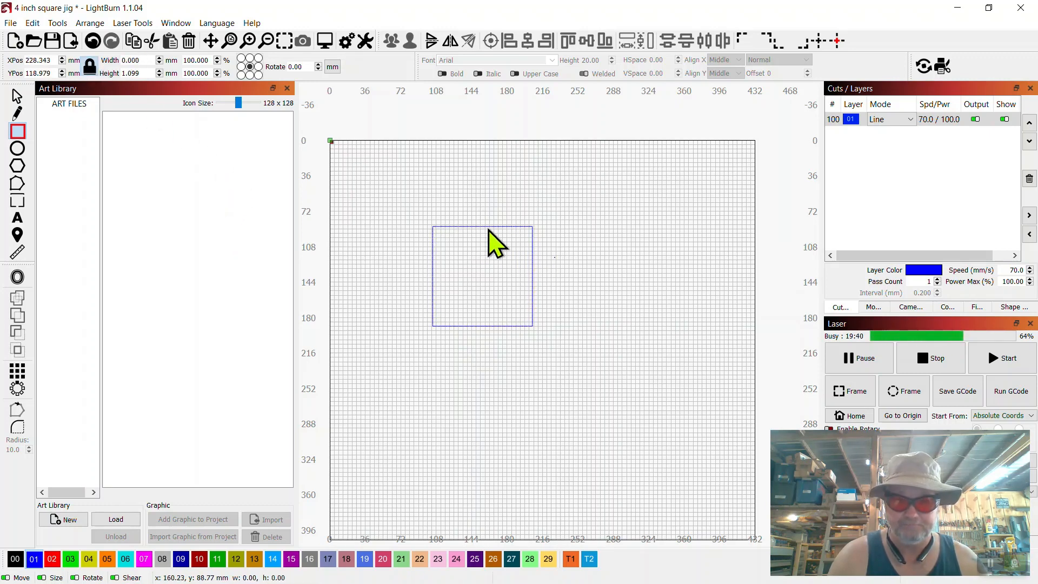
{"action": "left_click_drag", "start_coordinate": [531, 267], "coordinate": [506, 310]}
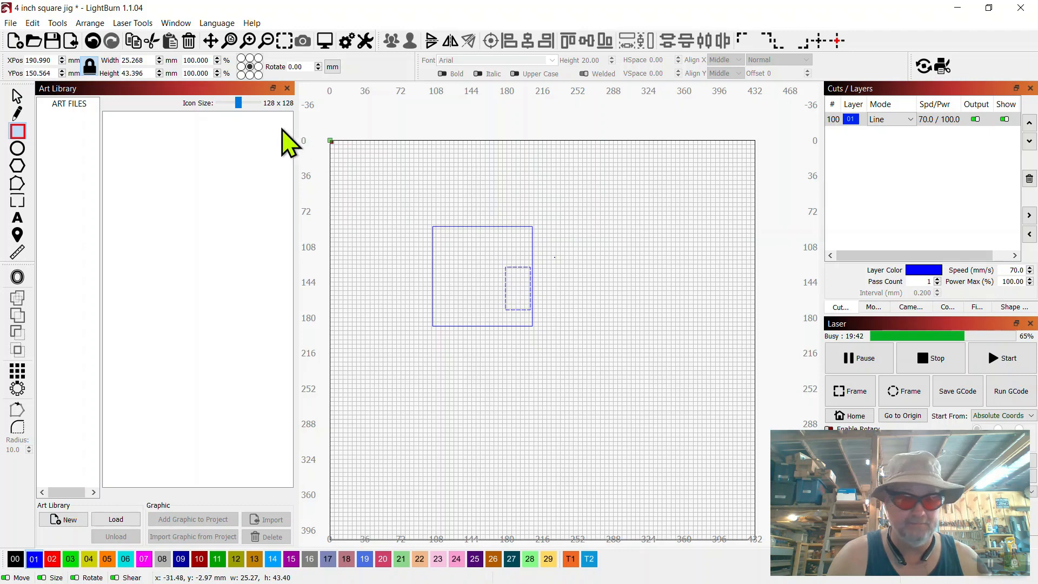
{"action": "left_click", "coordinate": [92, 41]}
{"action": "left_click", "coordinate": [18, 97]}
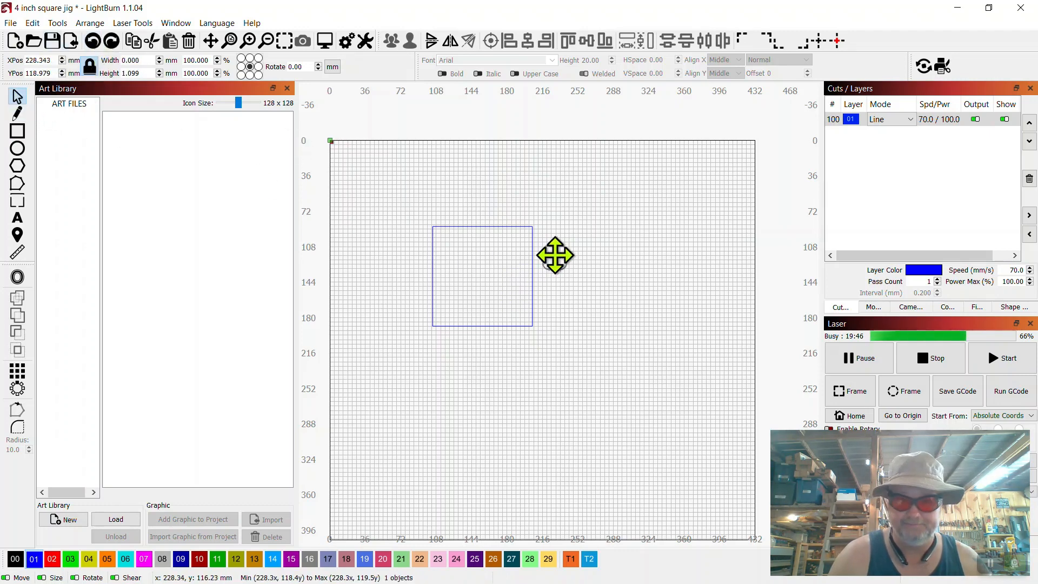
{"action": "key", "text": "Escape"}
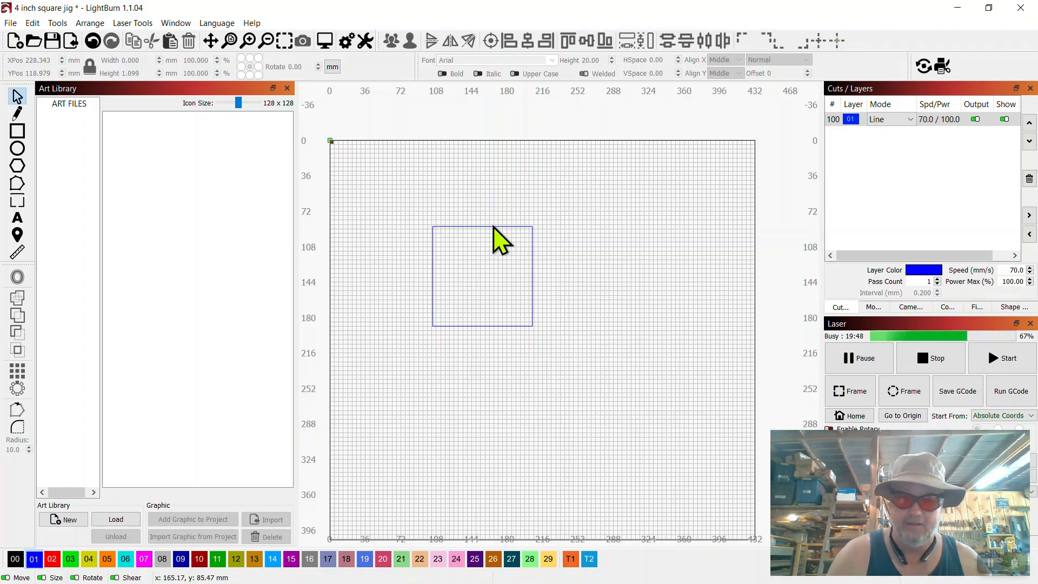
Duplicate the 101.3 mm square in place and assign the copy to the red layer 02
{"action": "left_click", "coordinate": [494, 239]}
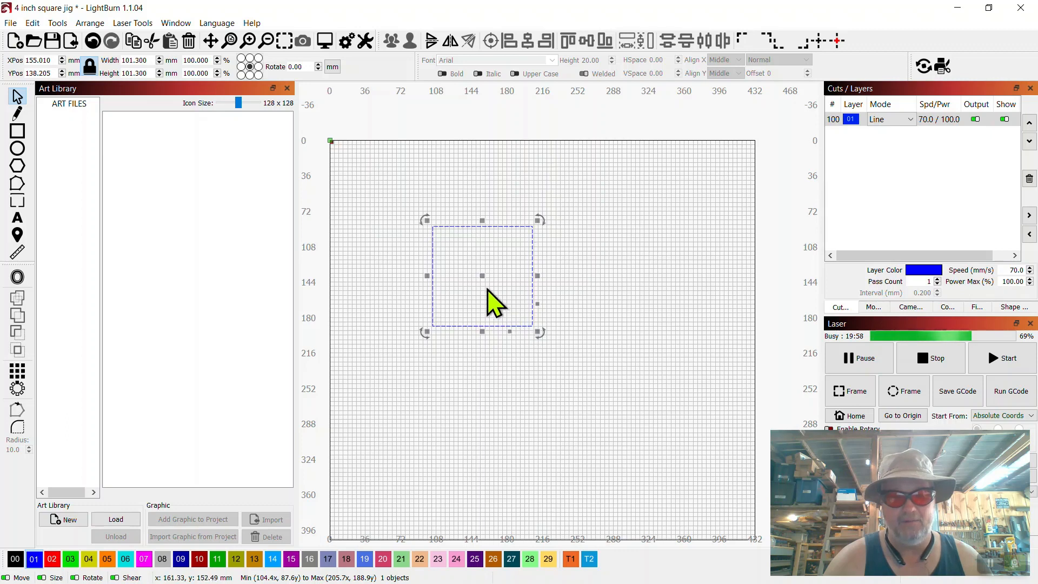
{"action": "right_click", "coordinate": [482, 276]}
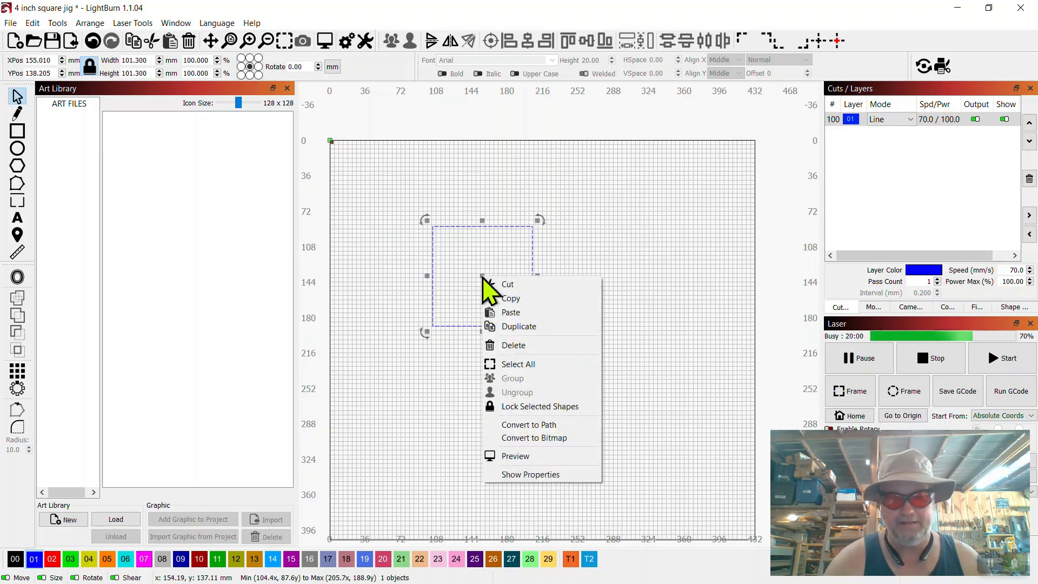
{"action": "left_click", "coordinate": [522, 326]}
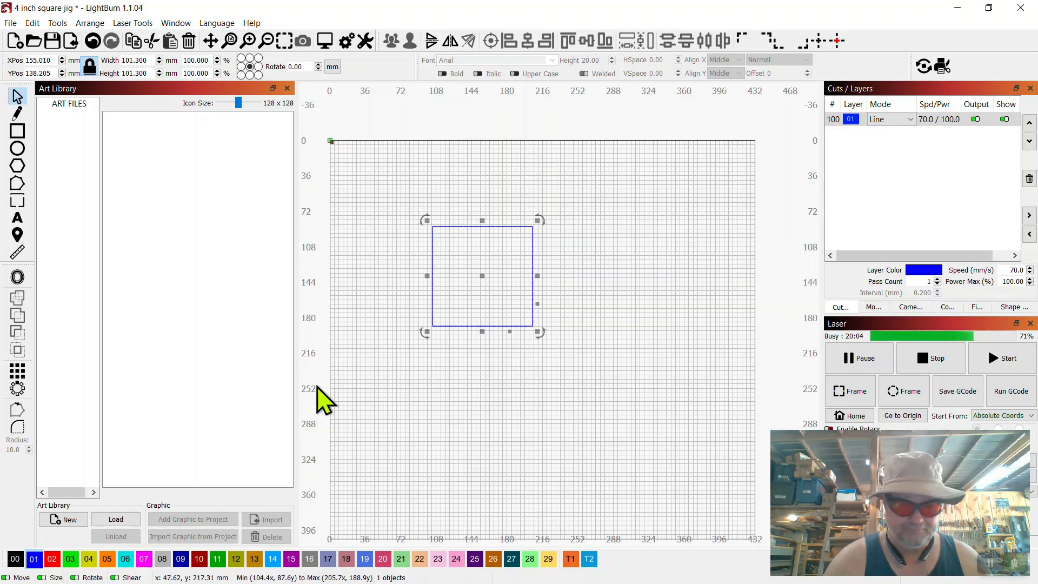
{"action": "left_click", "coordinate": [53, 559]}
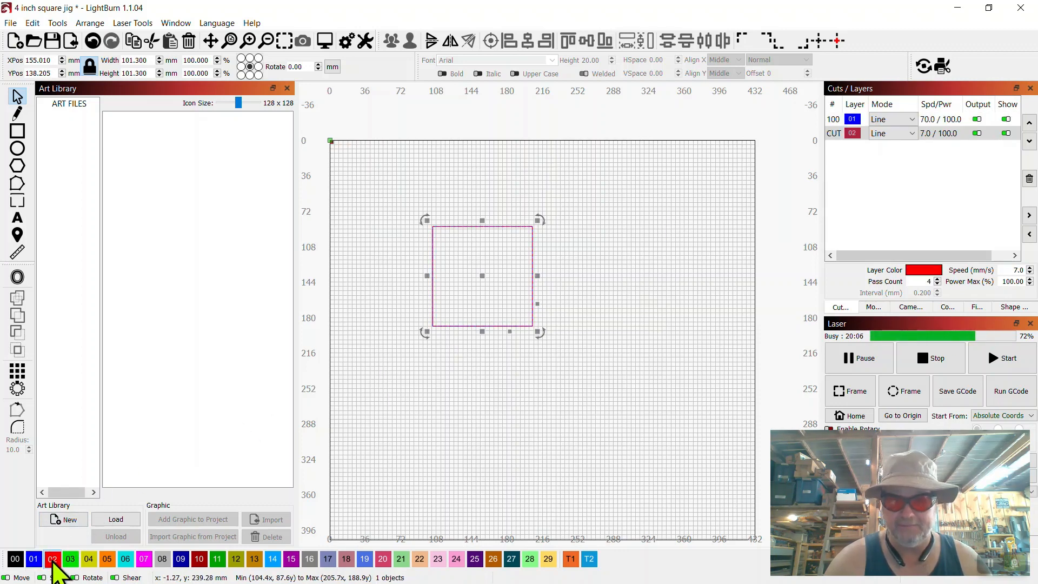
{"action": "left_click", "coordinate": [619, 316]}
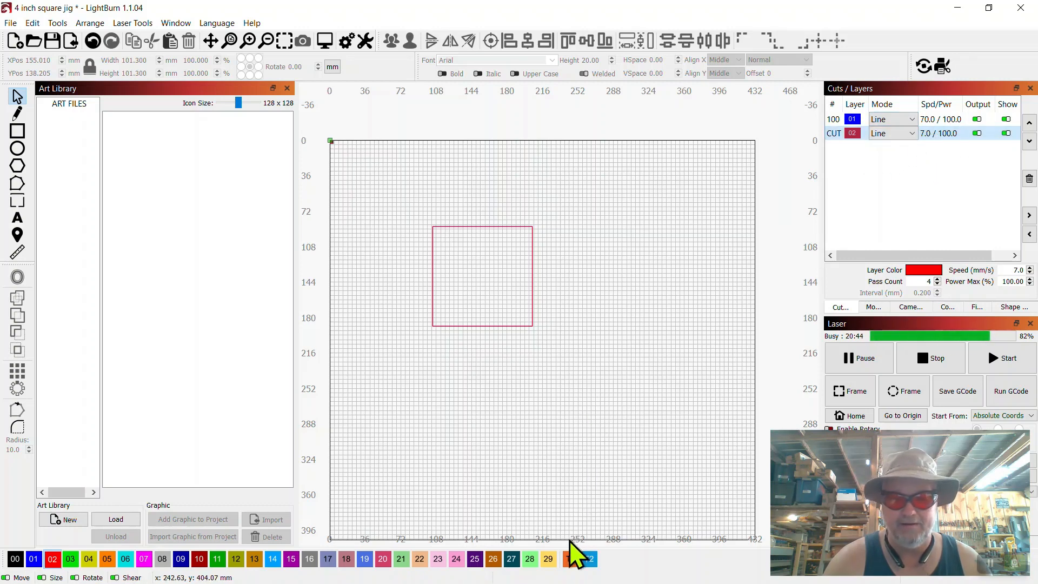
Reassign the duplicate square to tool layer T1 and hide that layer
{"action": "left_click", "coordinate": [571, 560]}
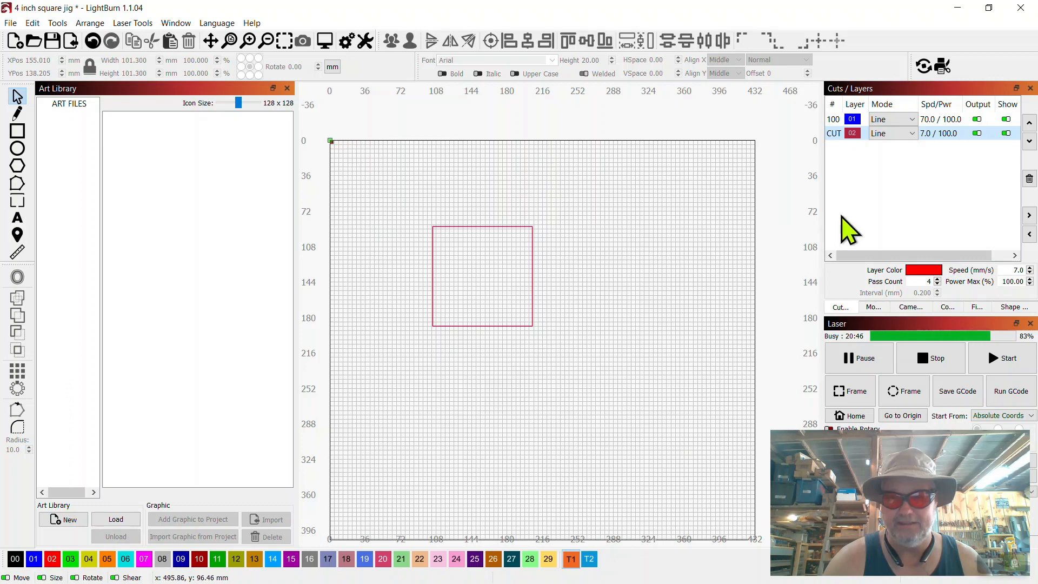
{"action": "left_click", "coordinate": [532, 274]}
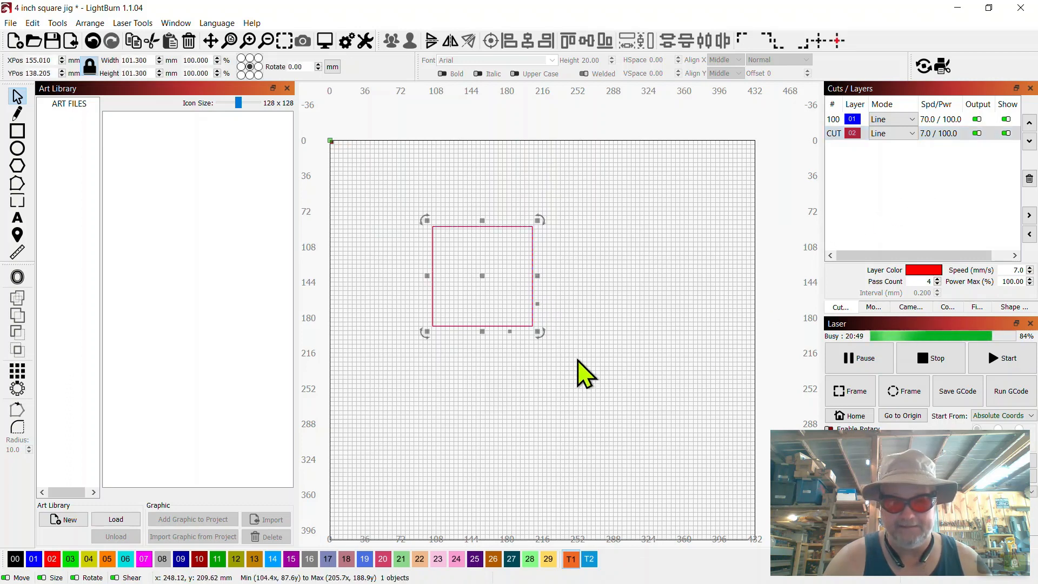
{"action": "left_click", "coordinate": [575, 558]}
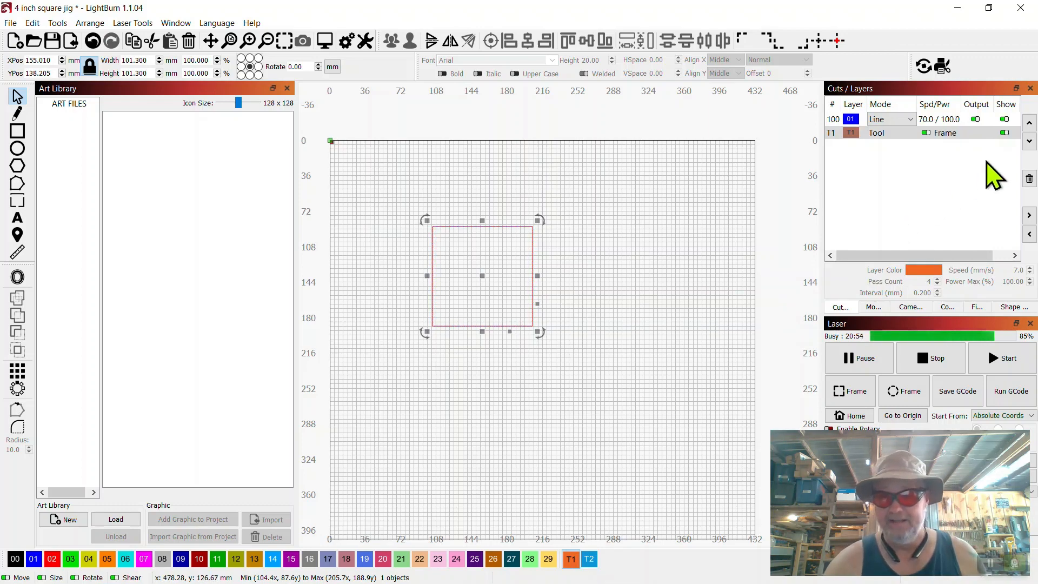
{"action": "left_click", "coordinate": [1005, 135]}
{"action": "left_click", "coordinate": [1005, 133]}
{"action": "left_click", "coordinate": [676, 261]}
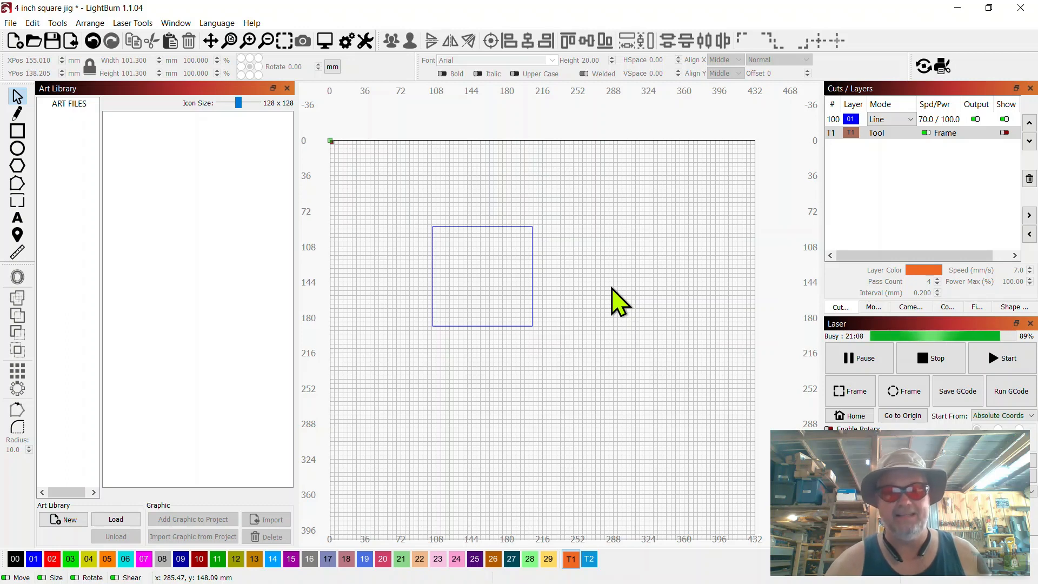
Draw an upright ellipse about 16 mm wide and 49 mm tall over the square's right edge and assign it to layer 02
{"action": "left_click", "coordinate": [534, 267]}
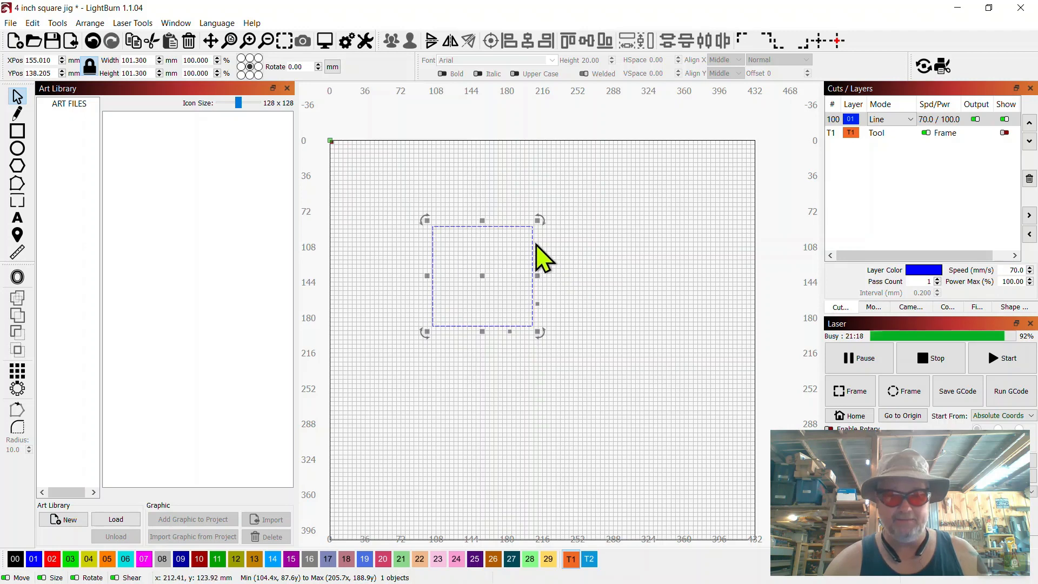
{"action": "left_click", "coordinate": [17, 149]}
{"action": "left_click_drag", "start_coordinate": [525, 251], "coordinate": [542, 299]}
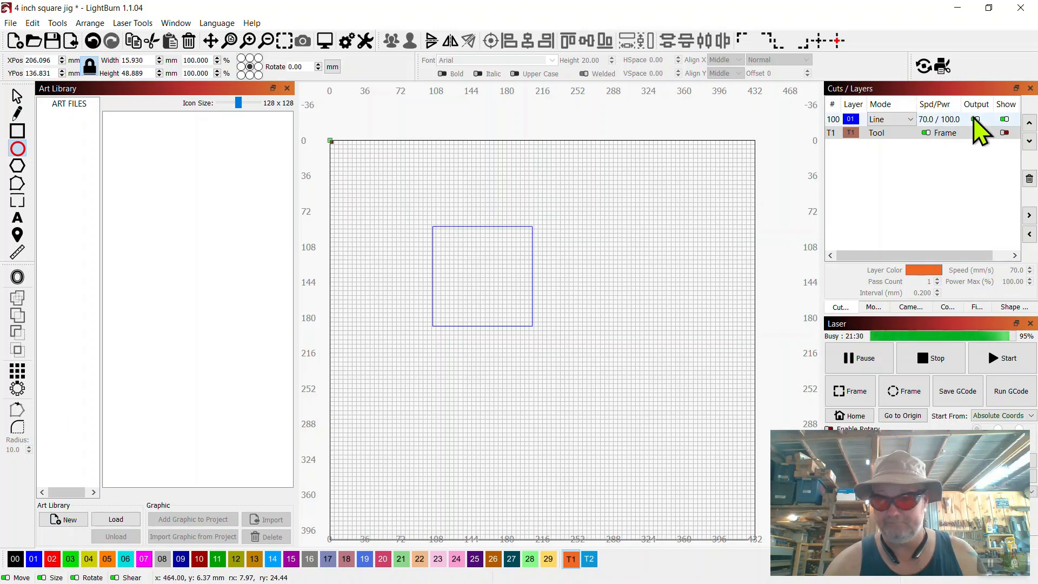
{"action": "left_click", "coordinate": [1004, 133]}
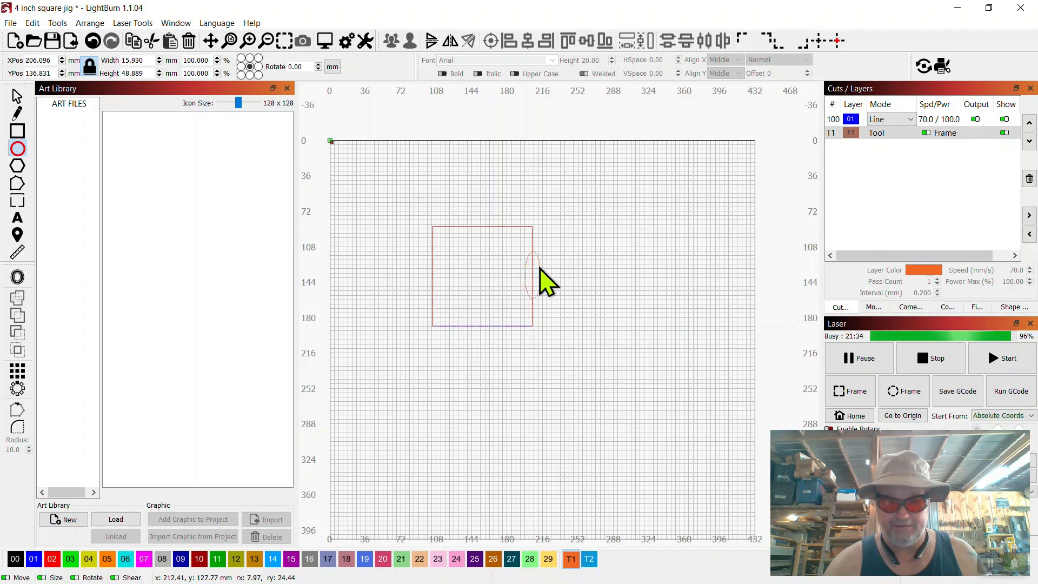
{"action": "left_click", "coordinate": [18, 96]}
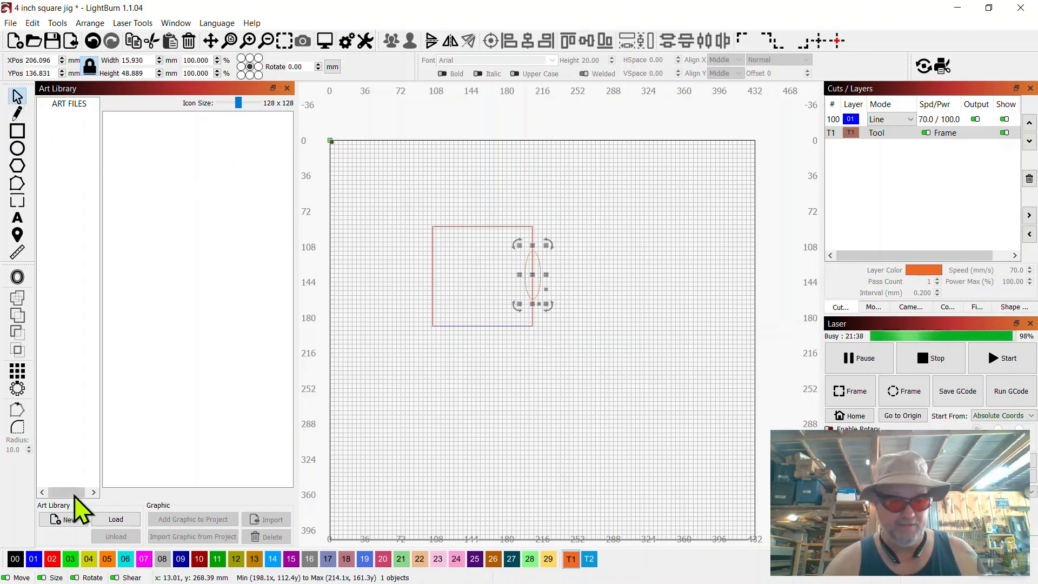
{"action": "left_click", "coordinate": [53, 560]}
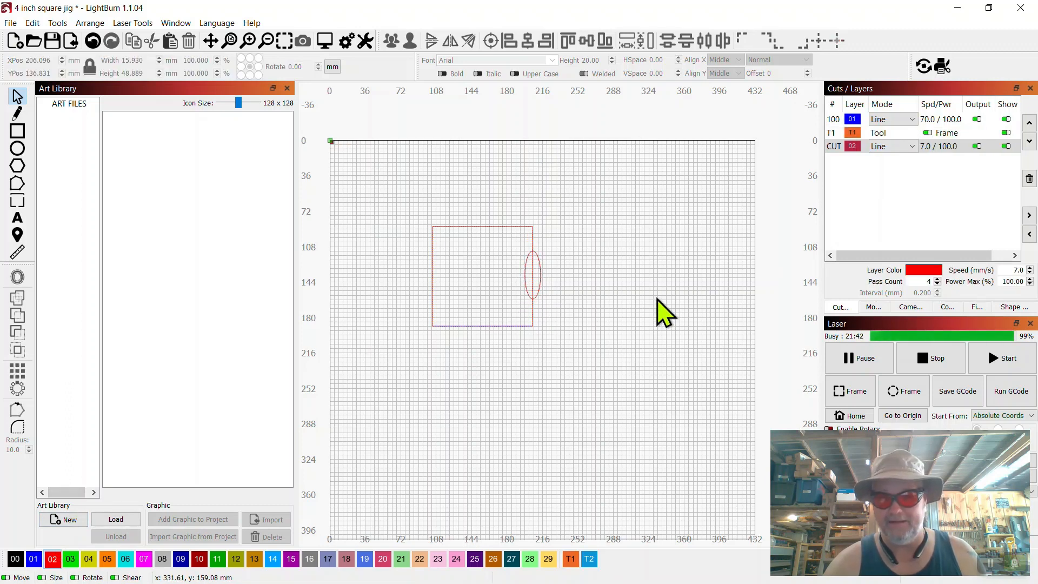
Hide tool layer T1 and assign the blue square to the red cut layer 02
{"action": "left_click", "coordinate": [1008, 147]}
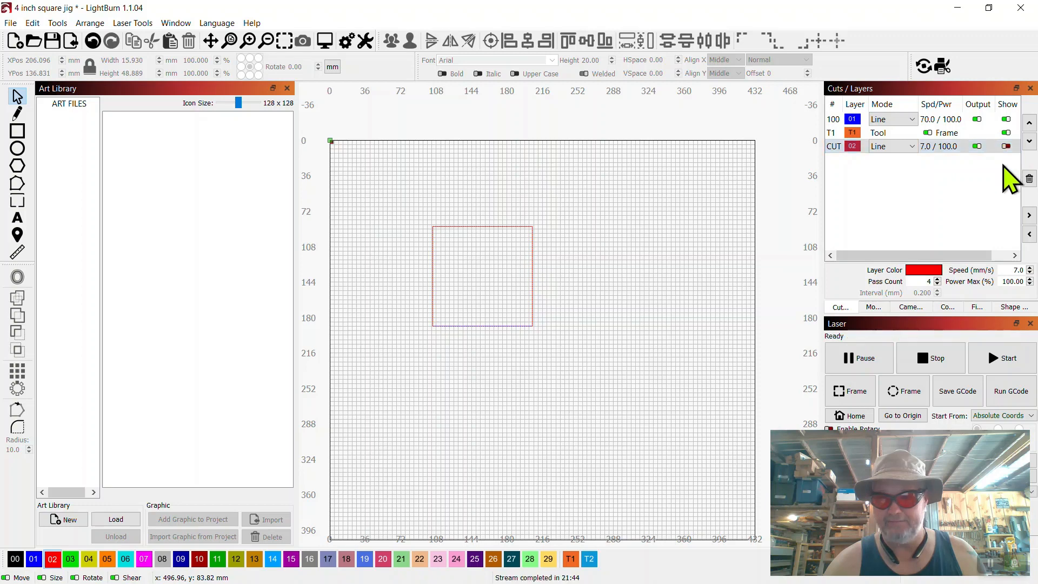
{"action": "left_click", "coordinate": [1007, 133]}
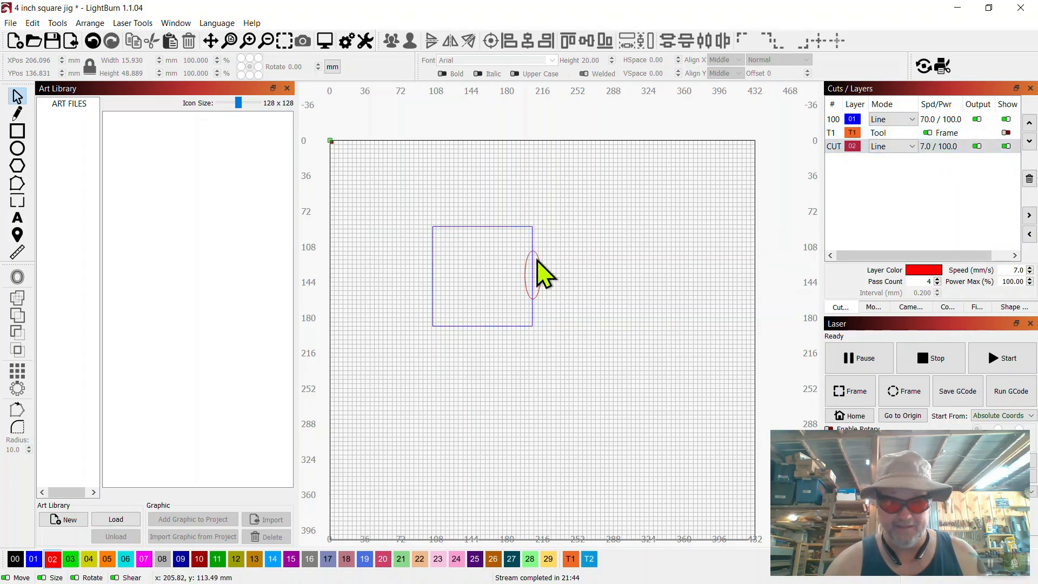
{"action": "left_click", "coordinate": [498, 228]}
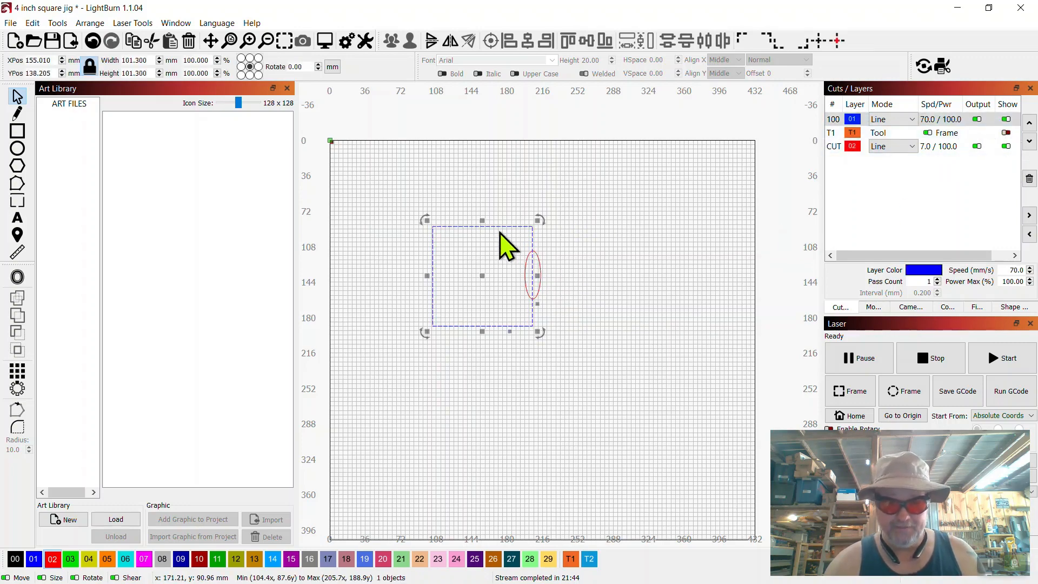
{"action": "left_click", "coordinate": [53, 558]}
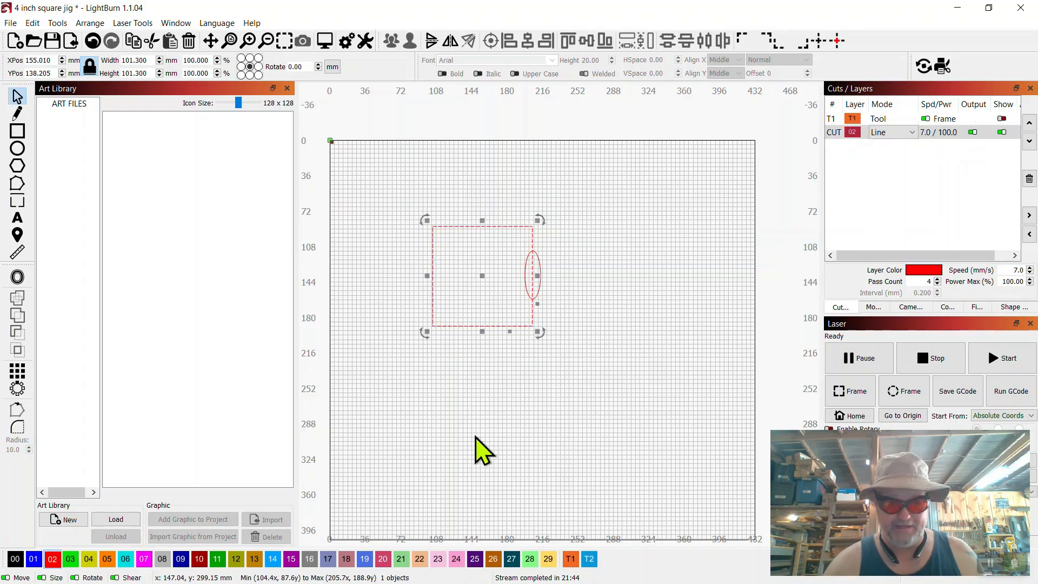
{"action": "left_click", "coordinate": [892, 132]}
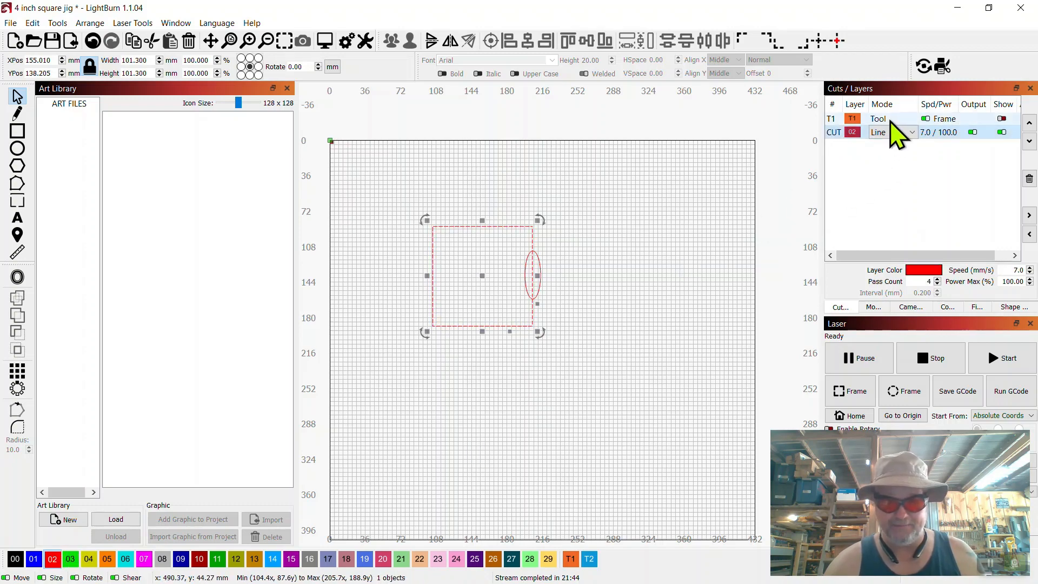
{"action": "left_click", "coordinate": [622, 273]}
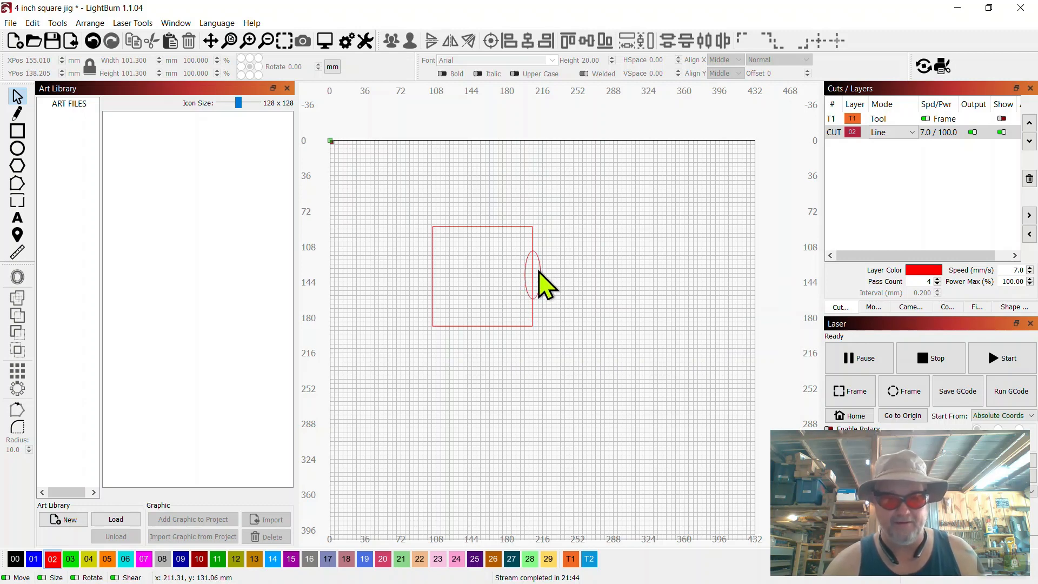
Align the centres of the square and the ellipse at the same height and merge both shapes with Boolean Union
{"action": "left_click", "coordinate": [487, 226]}
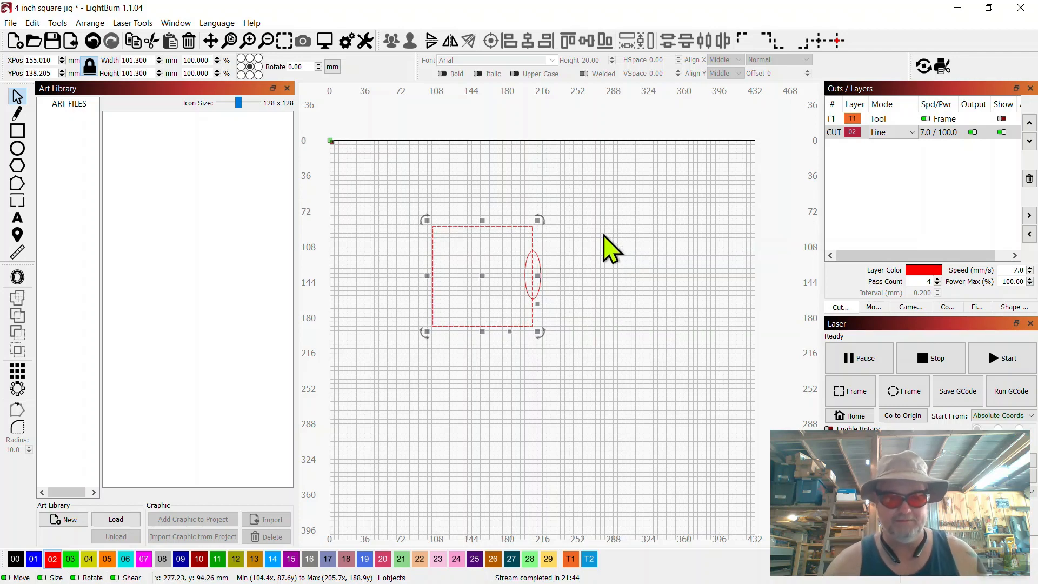
{"action": "scroll", "coordinate": [542, 260], "scroll_direction": "up", "scroll_amount": 3}
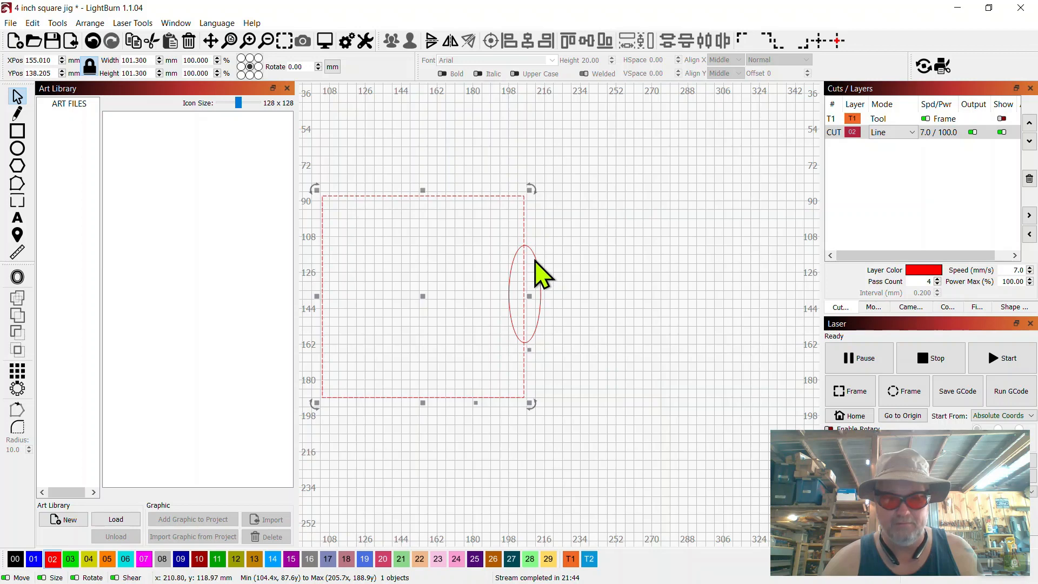
{"action": "left_click", "coordinate": [538, 264], "text": "shift"}
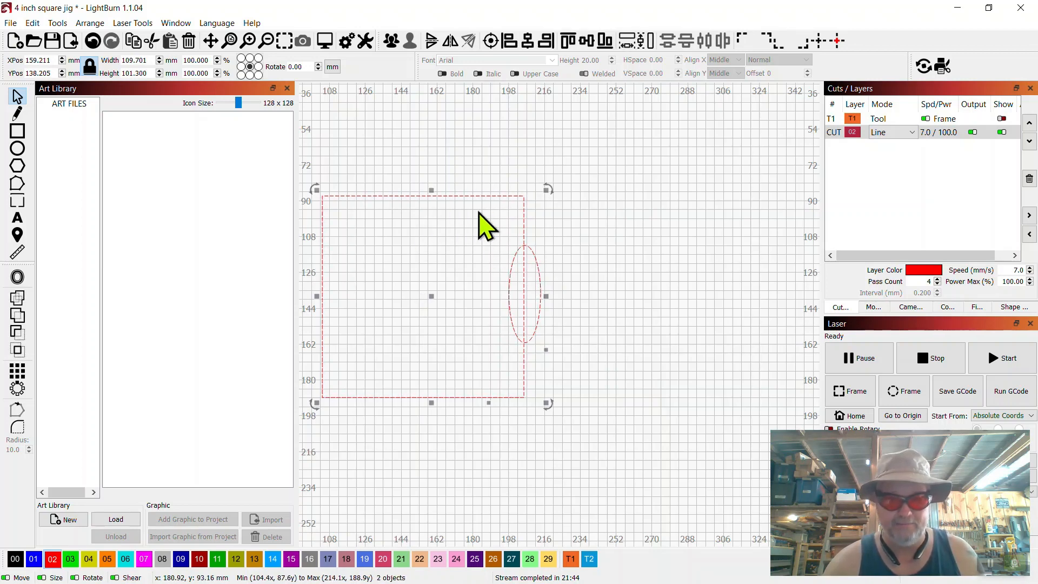
{"action": "left_click", "coordinate": [587, 42]}
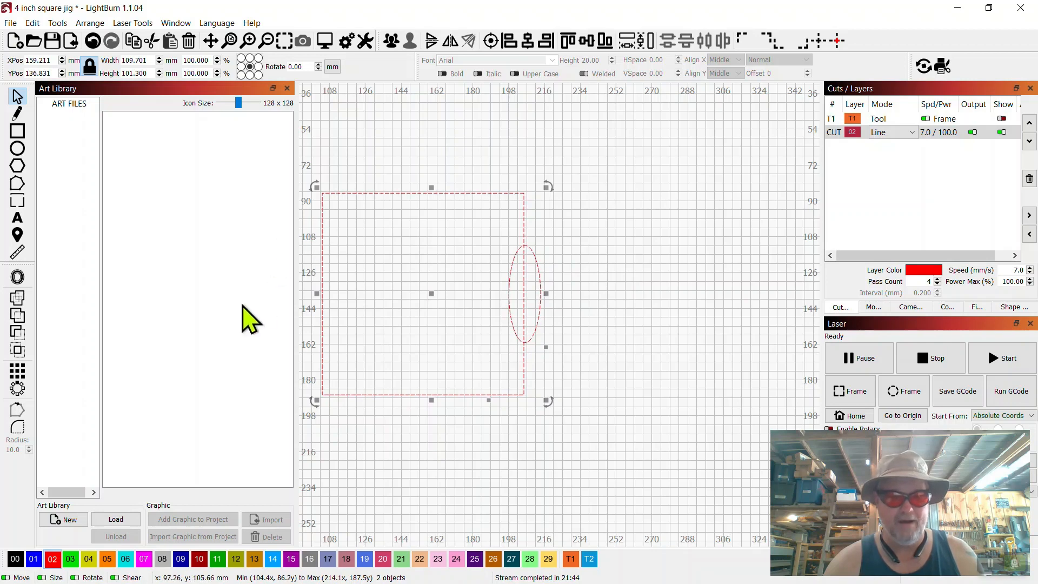
{"action": "left_click", "coordinate": [18, 315]}
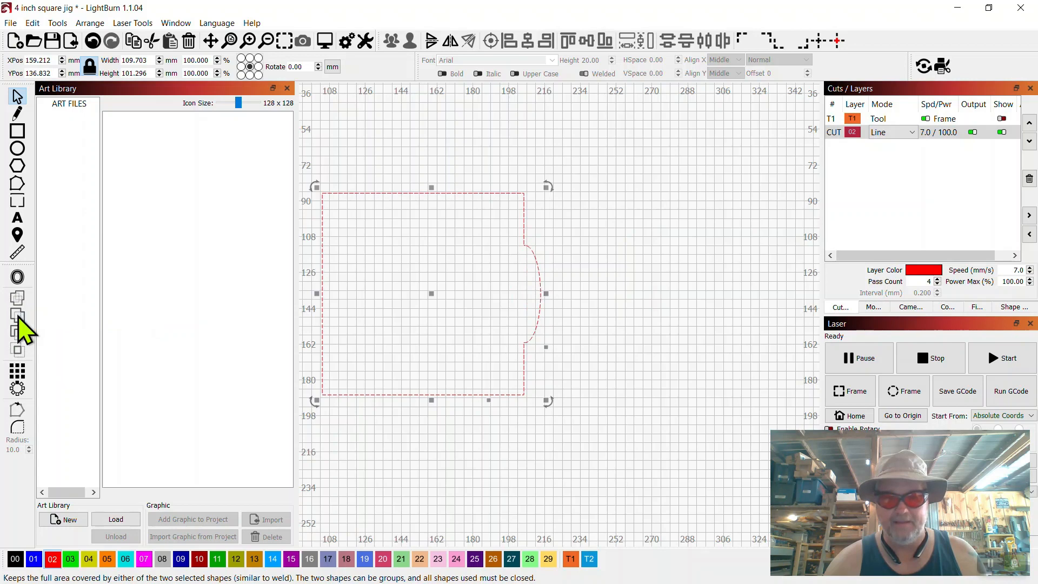
Show tool layer T1 again and reassign its 101.3 mm square to tool layer T2
{"action": "left_click", "coordinate": [608, 252]}
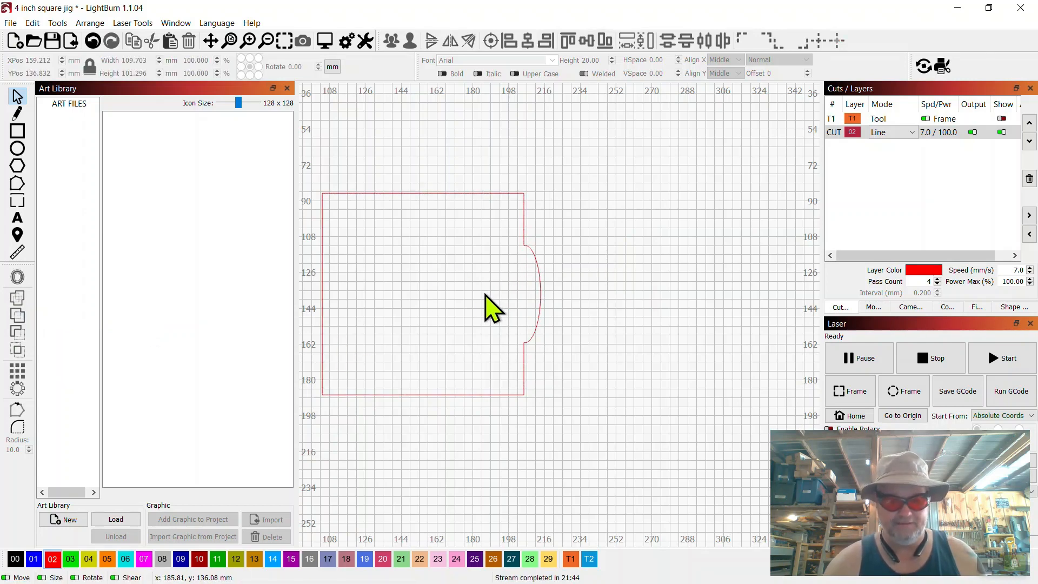
{"action": "left_click_drag", "start_coordinate": [485, 294], "coordinate": [605, 275]}
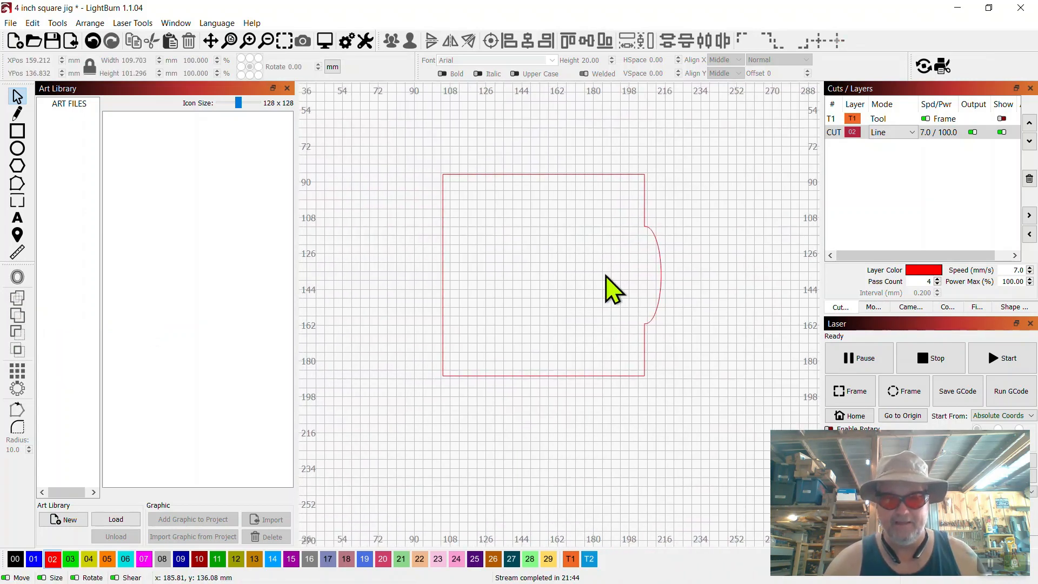
{"action": "scroll", "coordinate": [611, 289], "scroll_direction": "up", "scroll_amount": 1}
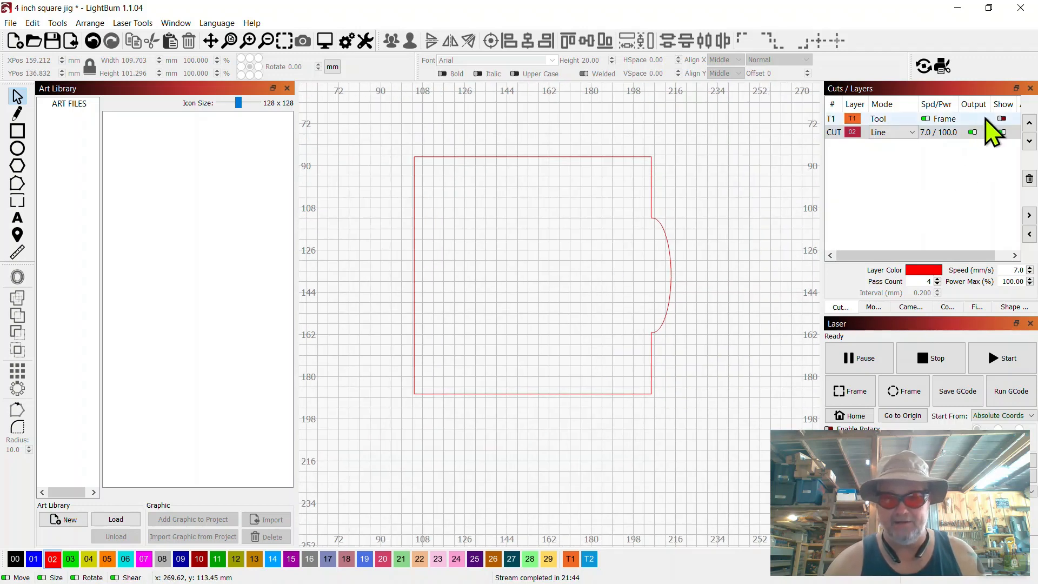
{"action": "left_click", "coordinate": [1001, 118]}
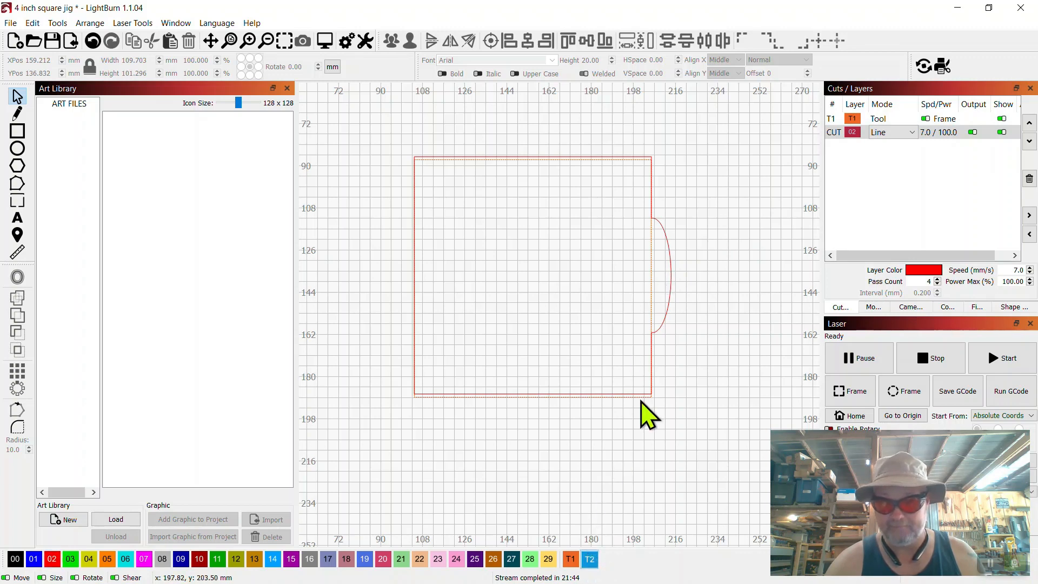
{"action": "left_click", "coordinate": [652, 287]}
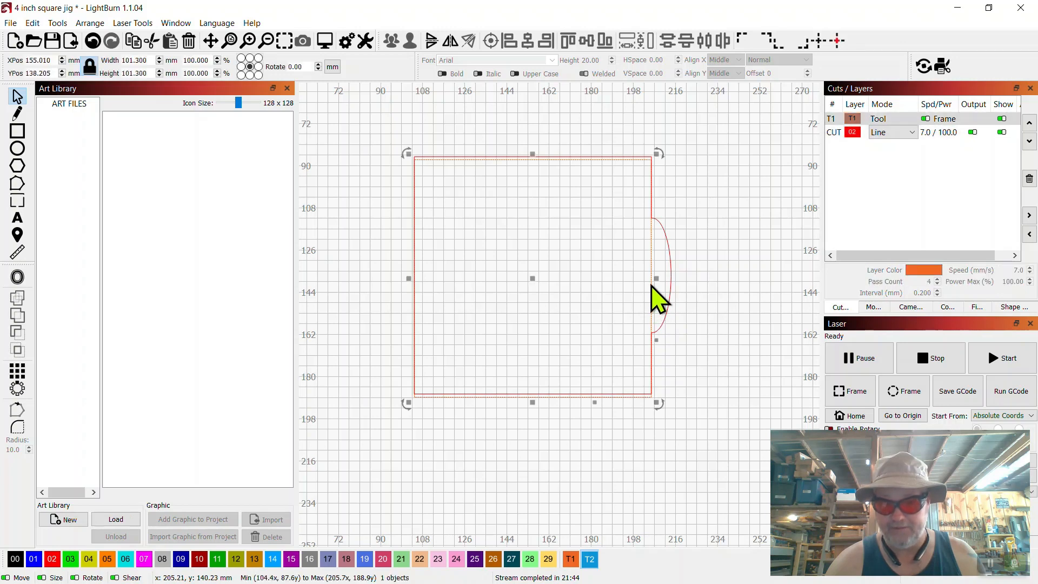
{"action": "left_click", "coordinate": [590, 560]}
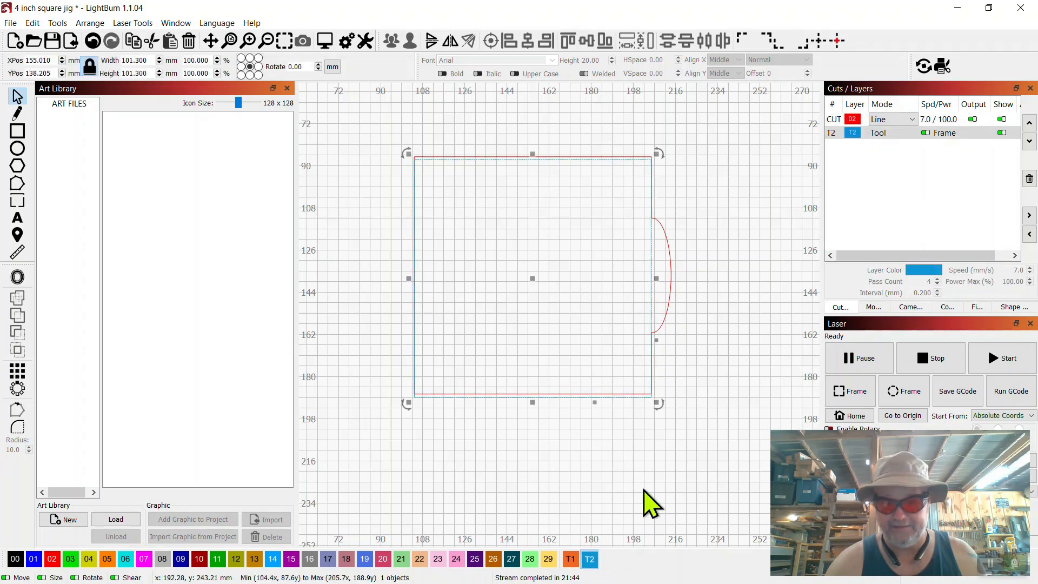
{"action": "left_click", "coordinate": [737, 290]}
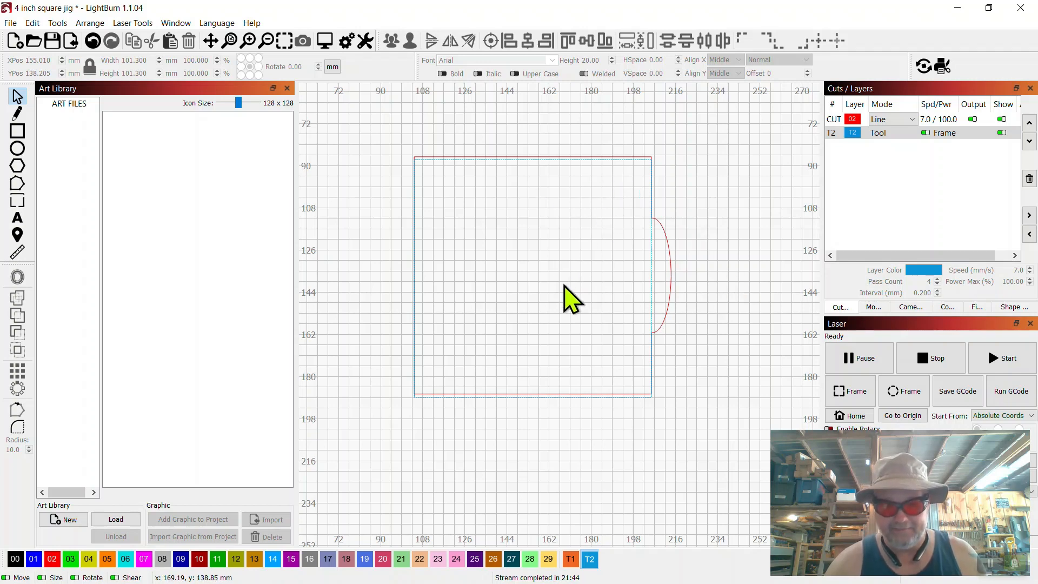
Nudge the T2 tool square upward until its edges line up with the red cutout outline, centred at Y 136.705 mm
{"action": "scroll", "coordinate": [620, 311], "scroll_direction": "up", "scroll_amount": 2}
{"action": "scroll", "coordinate": [620, 311], "scroll_direction": "down", "scroll_amount": 2}
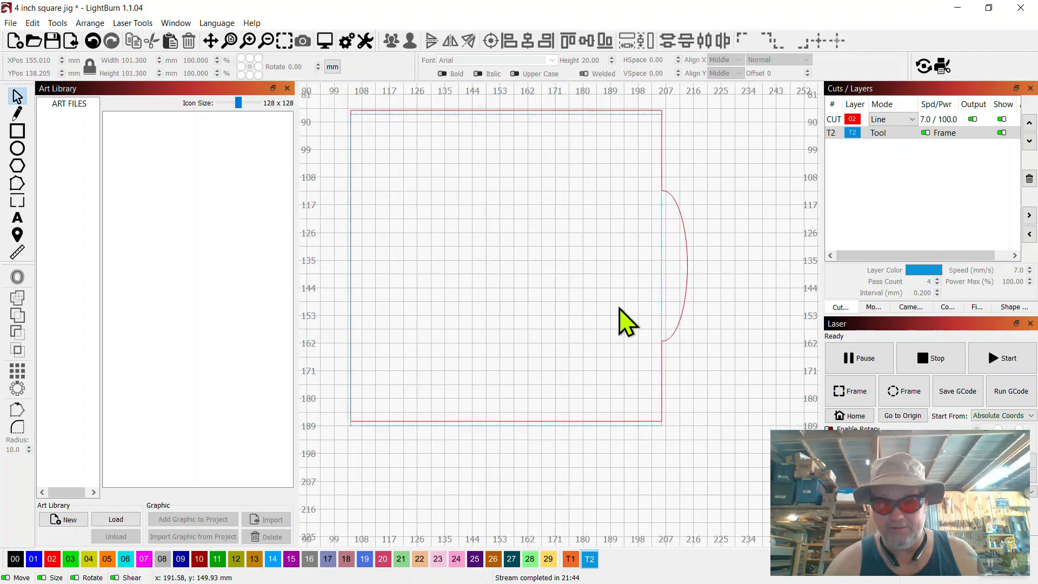
{"action": "scroll", "coordinate": [626, 323], "scroll_direction": "down", "scroll_amount": 2}
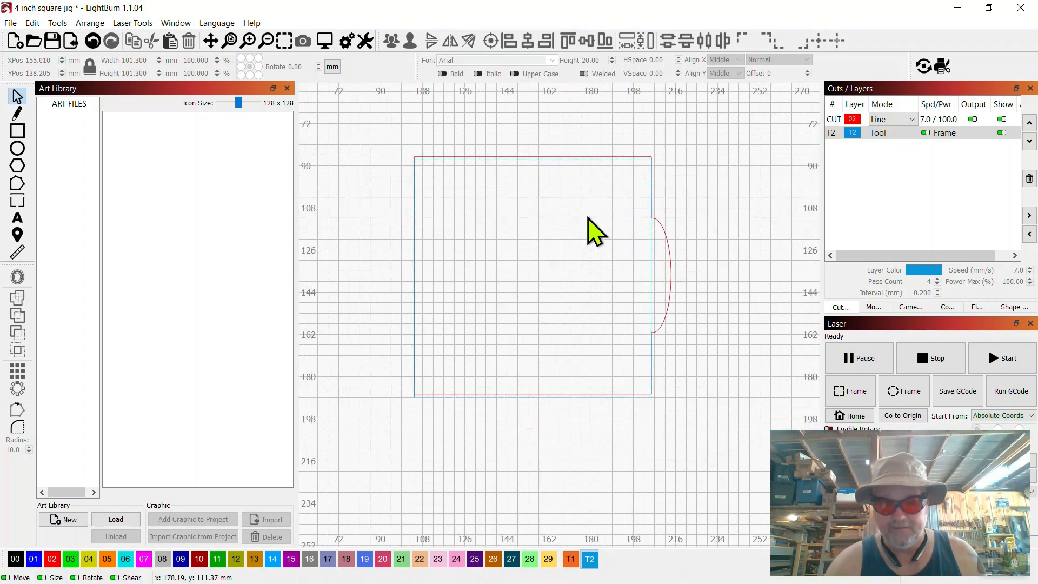
{"action": "scroll", "coordinate": [595, 232], "scroll_direction": "up", "scroll_amount": 2}
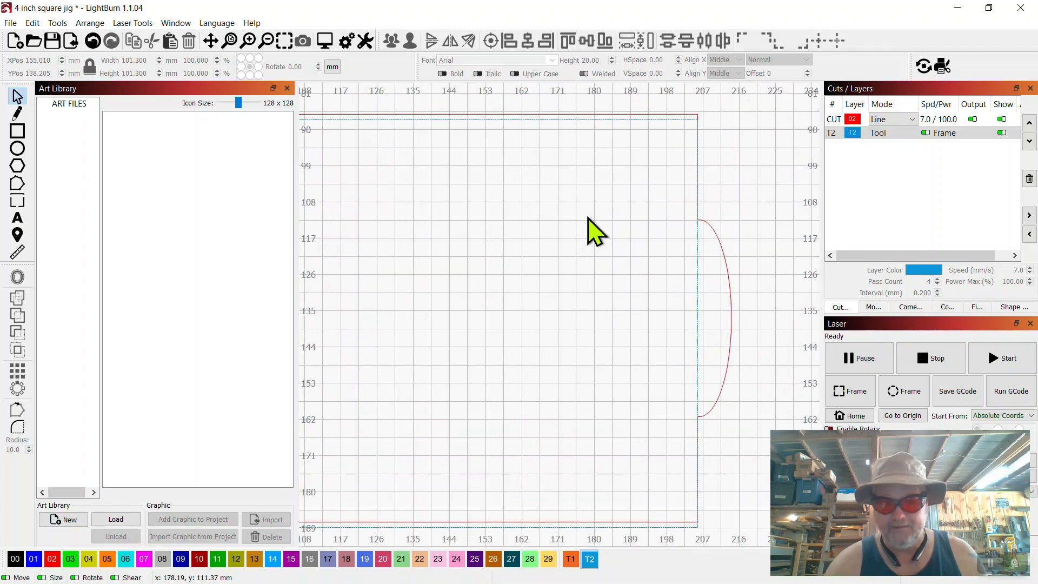
{"action": "left_click", "coordinate": [549, 120]}
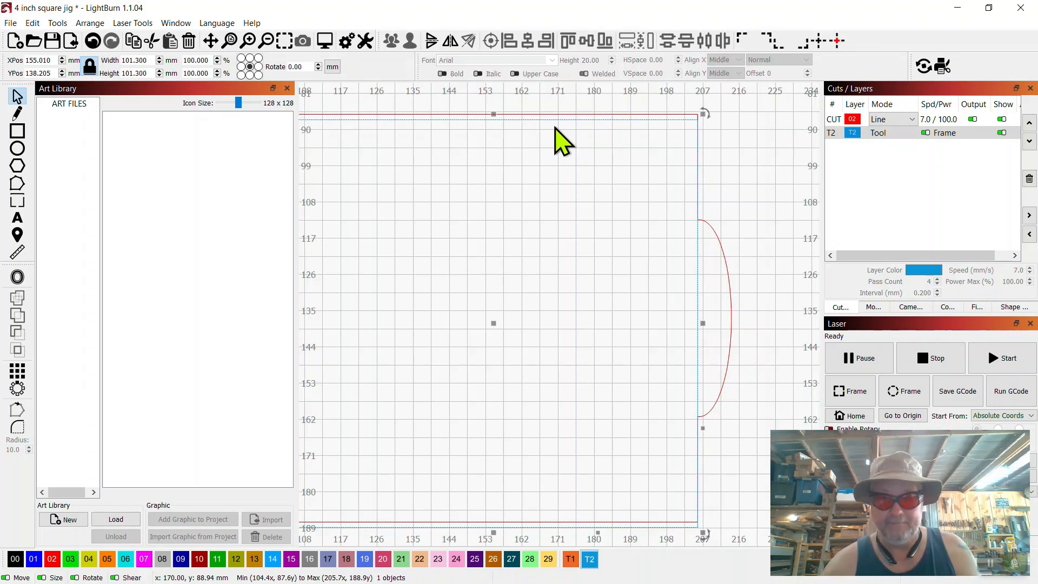
{"action": "key", "text": "Up"}
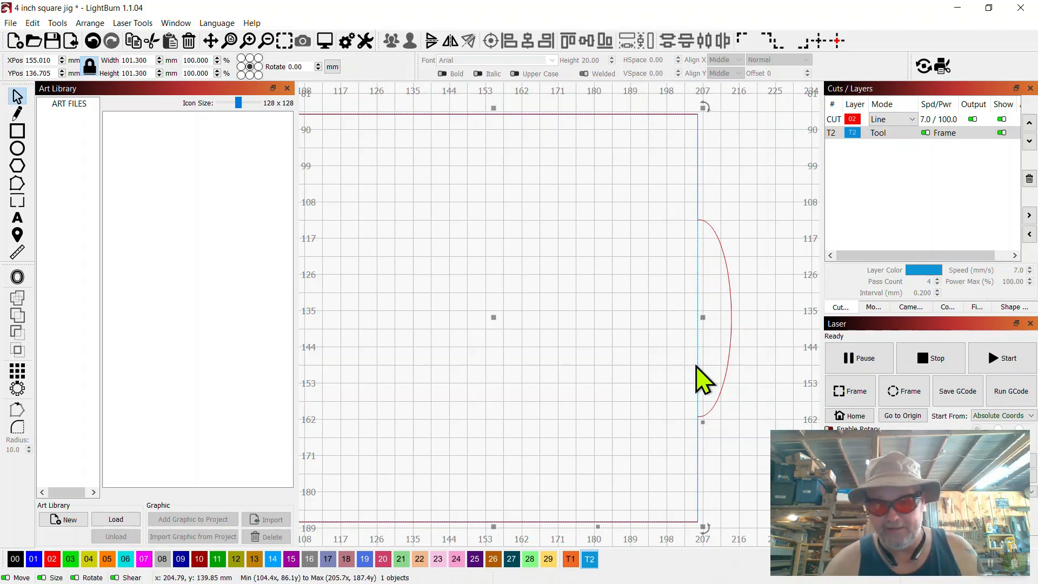
{"action": "left_click_drag", "start_coordinate": [723, 442], "coordinate": [733, 289]}
{"action": "left_click_drag", "start_coordinate": [493, 428], "coordinate": [426, 475]}
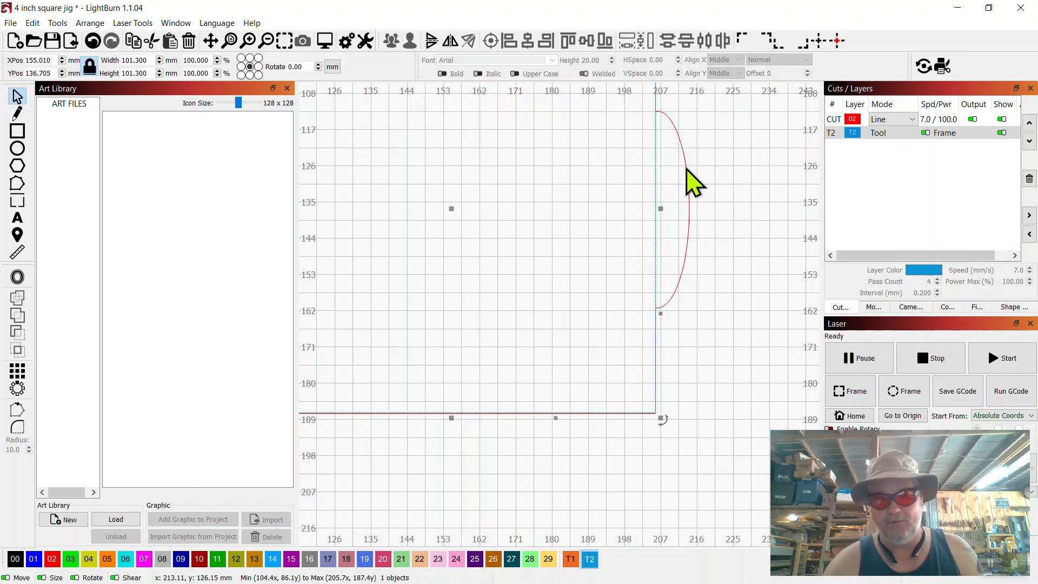
{"action": "left_click", "coordinate": [720, 241]}
Move the cutout outline and tool square together to the bed's lower-left area, centred at about X 83 mm, Y 327 mm
{"action": "scroll", "coordinate": [735, 239], "scroll_direction": "down", "scroll_amount": 5}
{"action": "left_click_drag", "start_coordinate": [731, 226], "coordinate": [572, 265]}
{"action": "scroll", "coordinate": [657, 246], "scroll_direction": "down", "scroll_amount": 3}
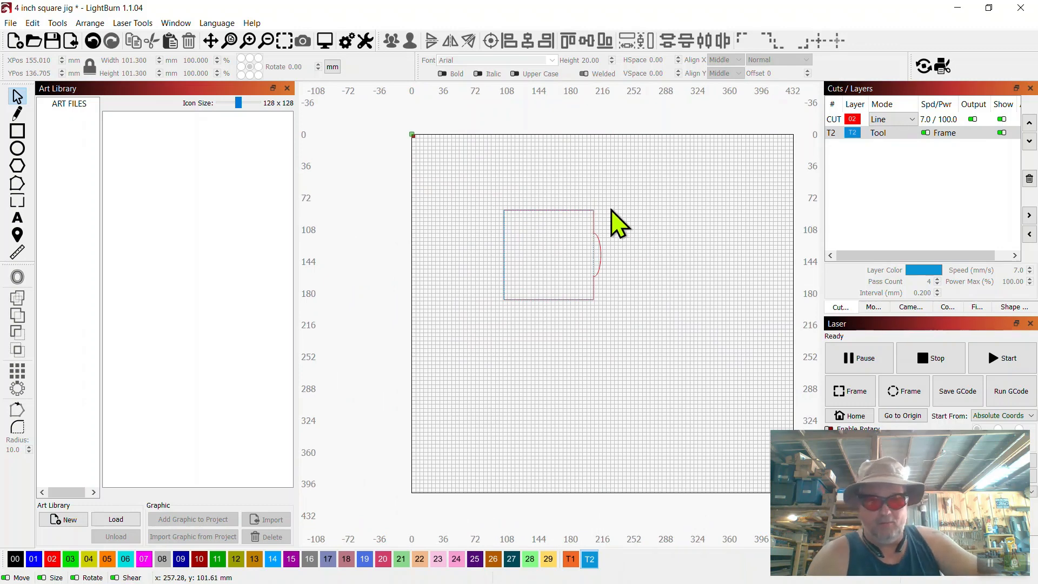
{"action": "left_click_drag", "start_coordinate": [480, 176], "coordinate": [675, 370]}
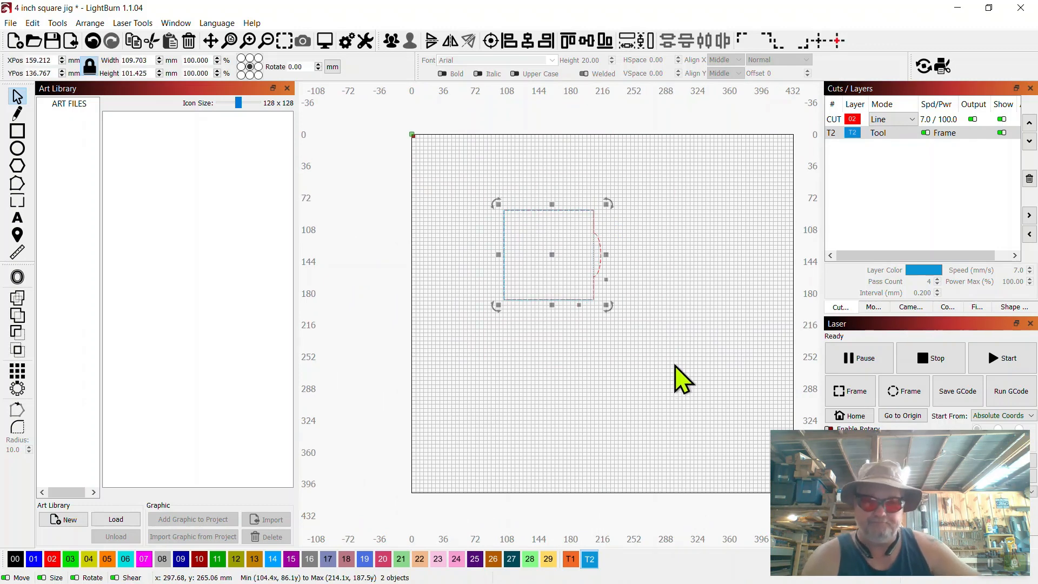
{"action": "left_click_drag", "start_coordinate": [545, 268], "coordinate": [485, 422]}
Group the notched cutout outline with its tool square
{"action": "right_click", "coordinate": [485, 421]}
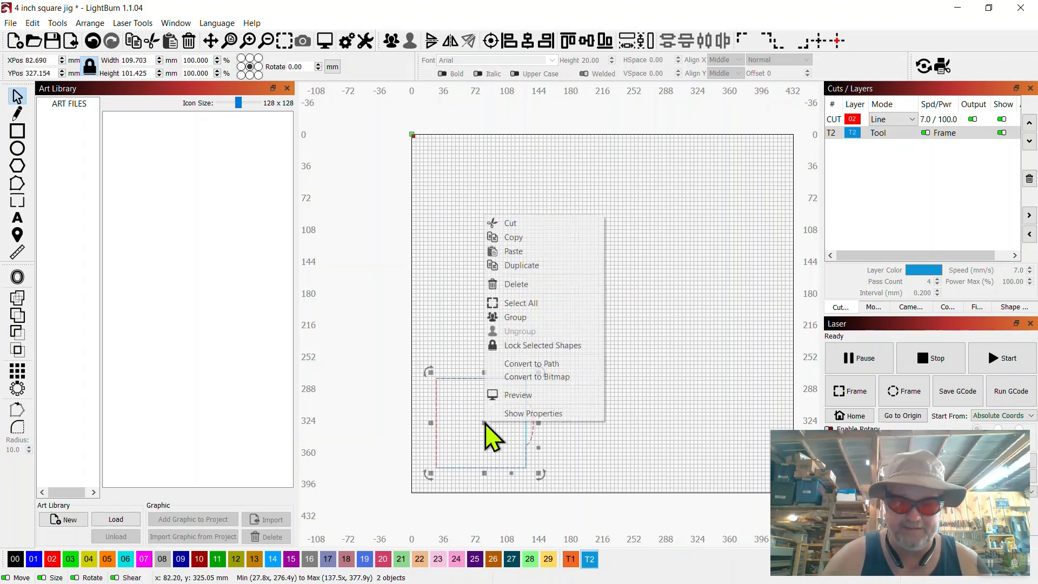
{"action": "left_click", "coordinate": [513, 322]}
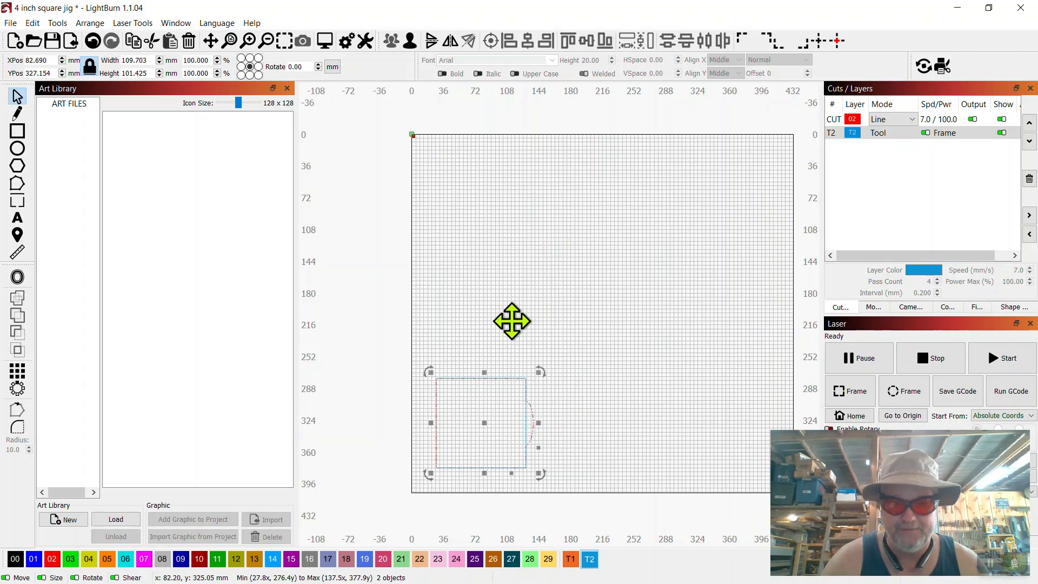
{"action": "scroll", "coordinate": [485, 417], "scroll_direction": "up", "scroll_amount": 5}
{"action": "scroll", "coordinate": [485, 416], "scroll_direction": "up", "scroll_amount": 3}
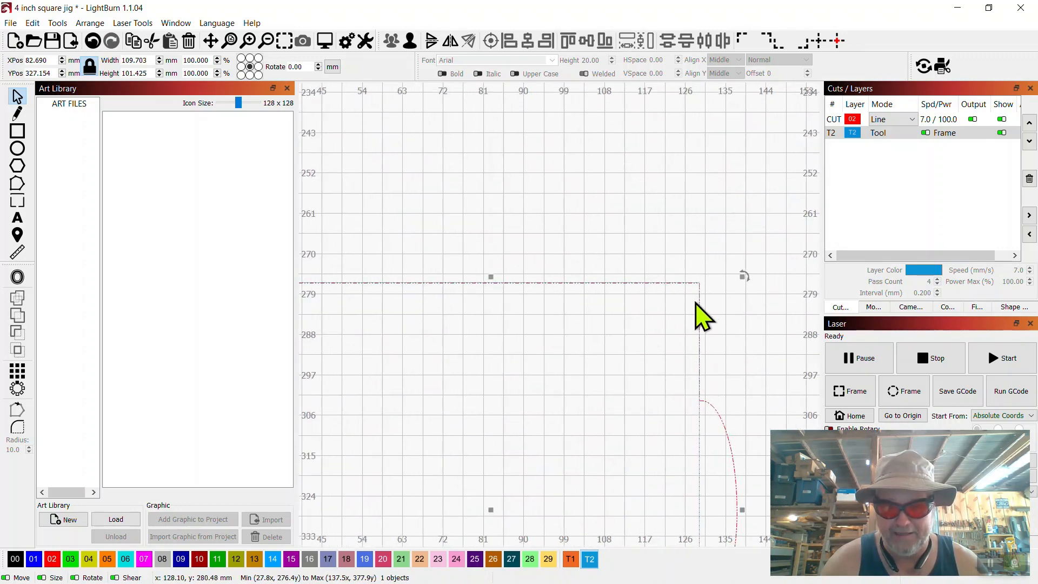
{"action": "scroll", "coordinate": [539, 338], "scroll_direction": "down", "scroll_amount": 5}
{"action": "scroll", "coordinate": [539, 336], "scroll_direction": "down", "scroll_amount": 2}
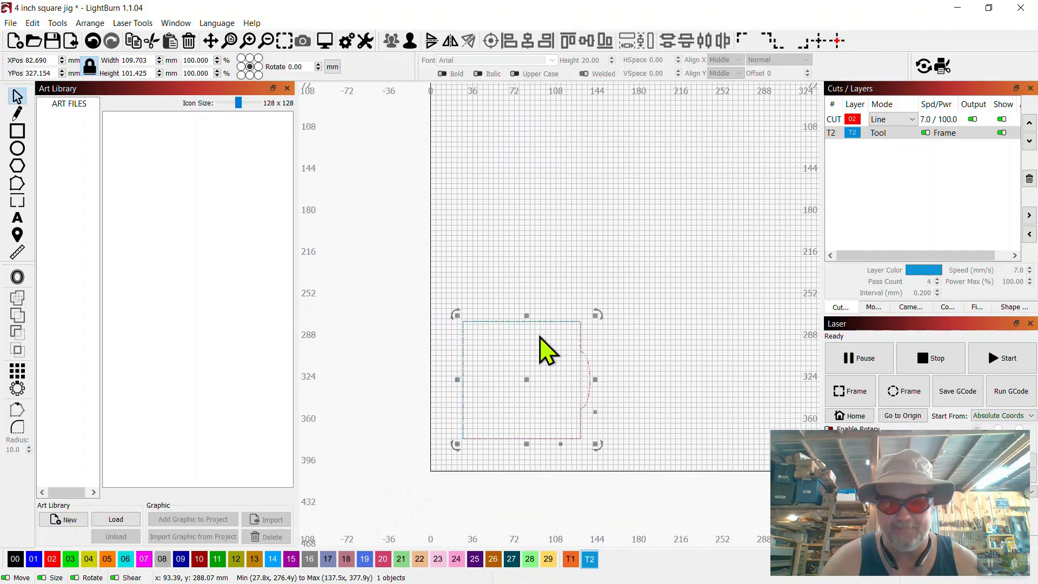
{"action": "left_click", "coordinate": [648, 321]}
{"action": "scroll", "coordinate": [649, 320], "scroll_direction": "down", "scroll_amount": 3}
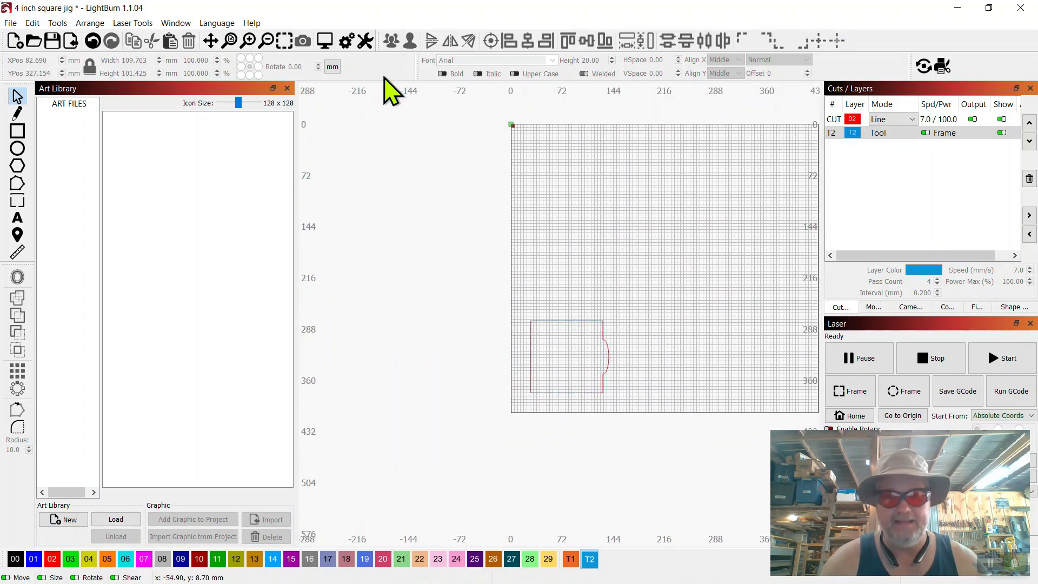
Create a grid array of the grouped cutout with 3 columns and 2 rows
{"action": "left_click", "coordinate": [231, 41]}
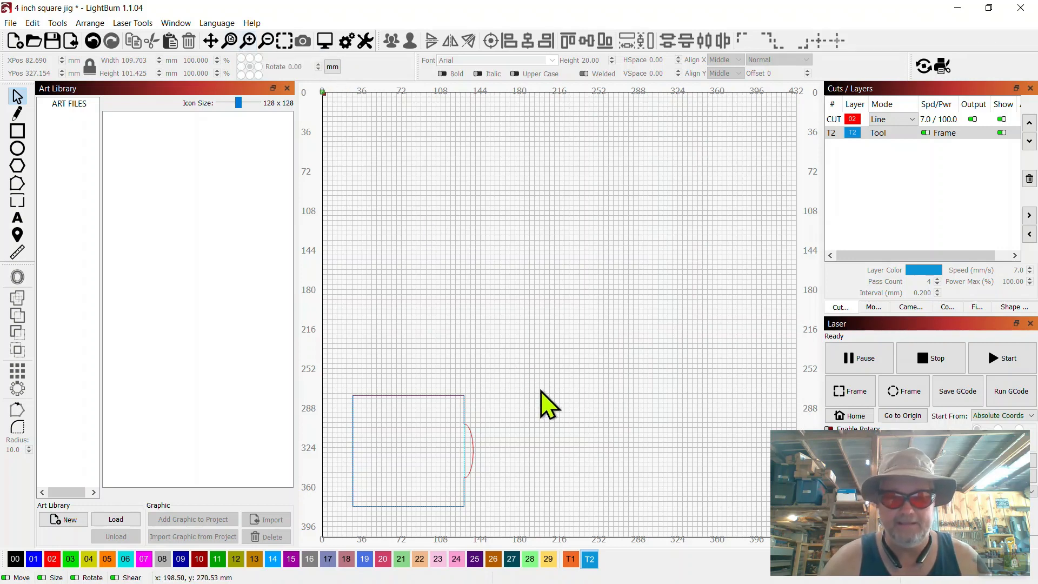
{"action": "left_click", "coordinate": [445, 396]}
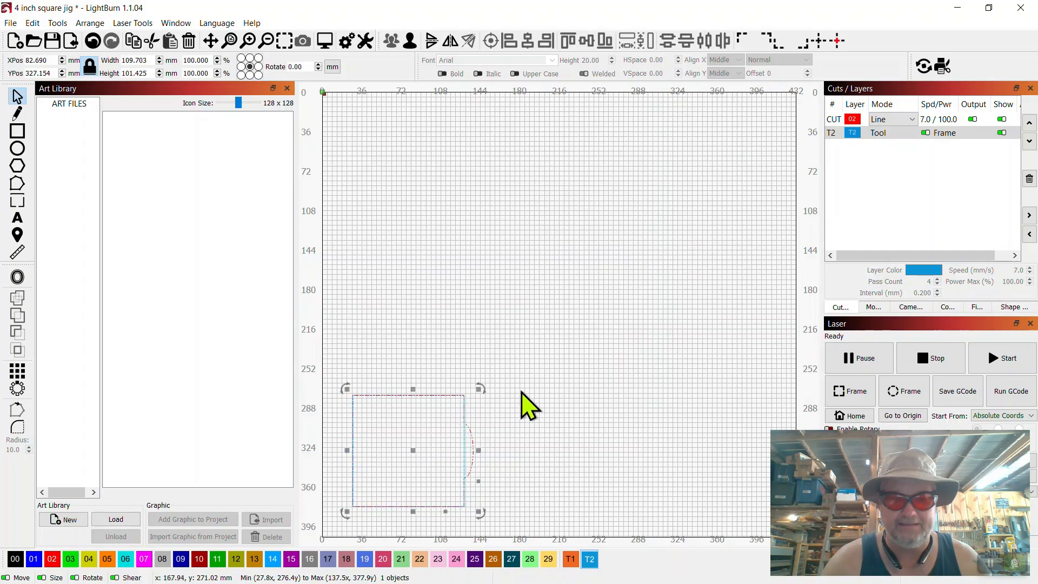
{"action": "left_click", "coordinate": [17, 373]}
{"action": "left_click_drag", "start_coordinate": [498, 183], "coordinate": [167, 152]}
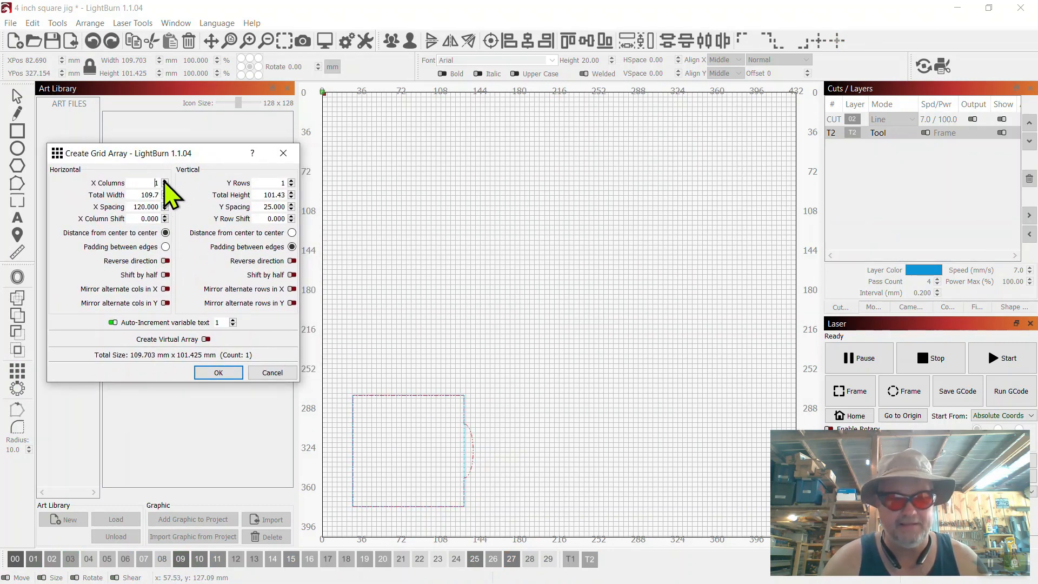
{"action": "left_click", "coordinate": [165, 181]}
{"action": "left_click", "coordinate": [165, 181]}
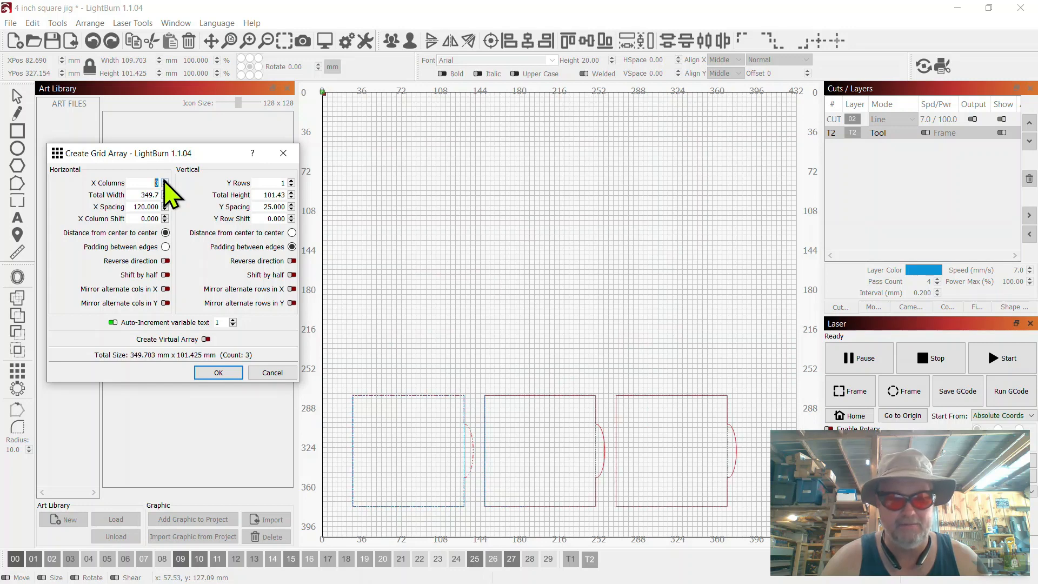
{"action": "left_click", "coordinate": [291, 181]}
{"action": "left_click", "coordinate": [292, 181]}
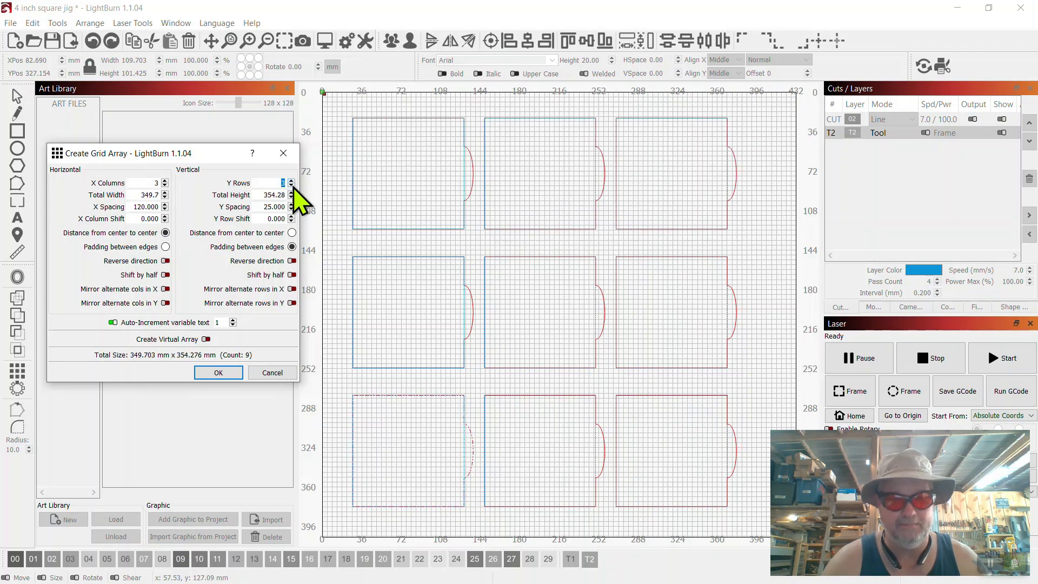
{"action": "left_click", "coordinate": [292, 185]}
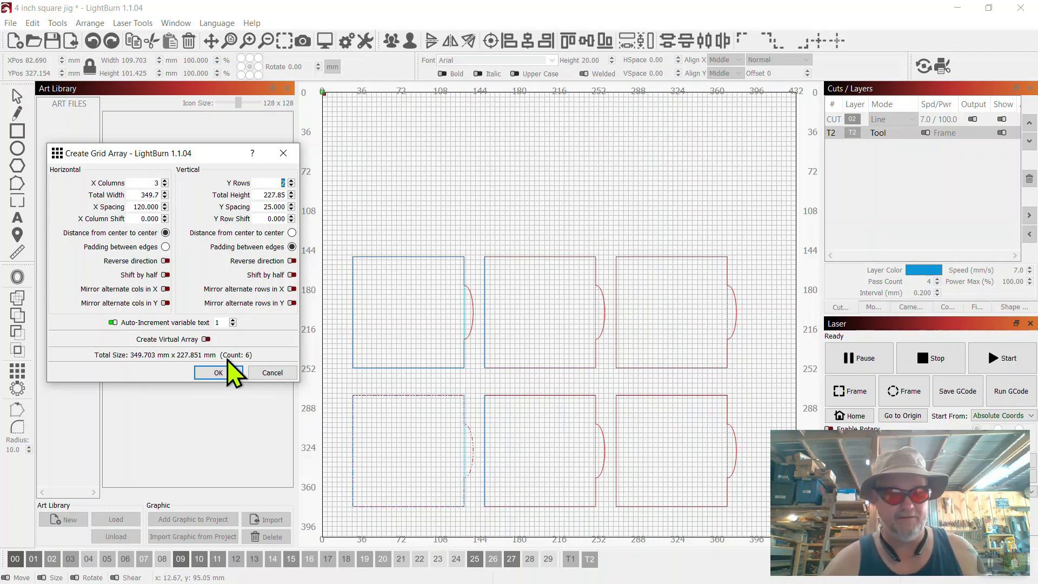
{"action": "left_click", "coordinate": [225, 375]}
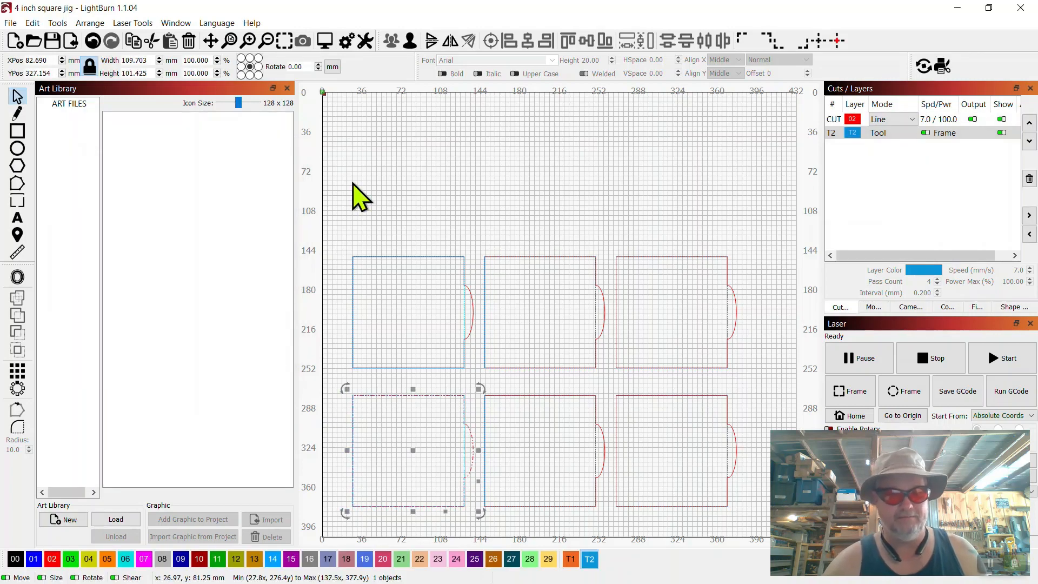
{"action": "left_click", "coordinate": [360, 196]}
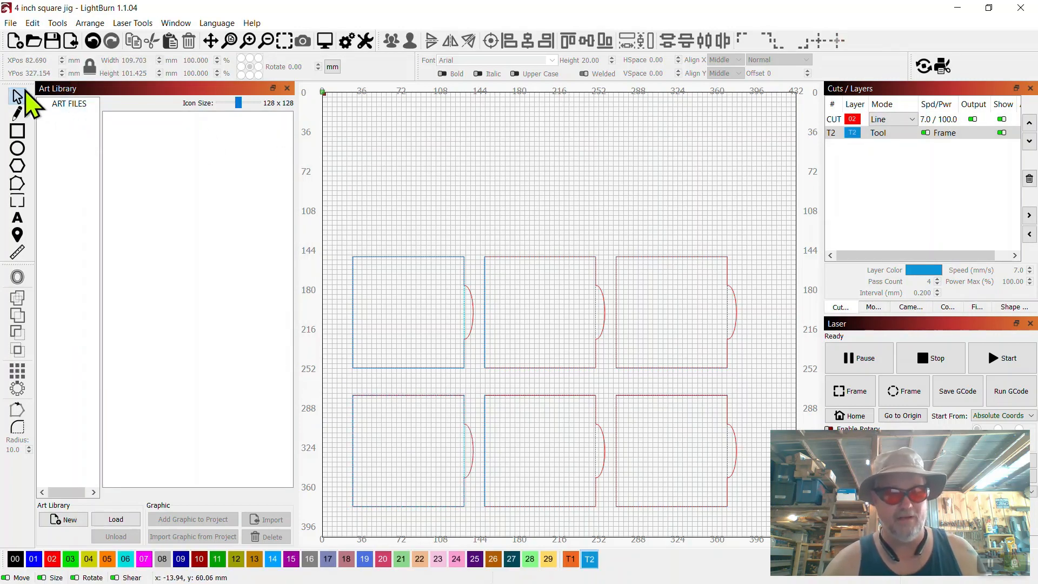
Group all six cutouts of the array into one object
{"action": "left_click_drag", "start_coordinate": [332, 155], "coordinate": [747, 514]}
{"action": "right_click", "coordinate": [568, 361]}
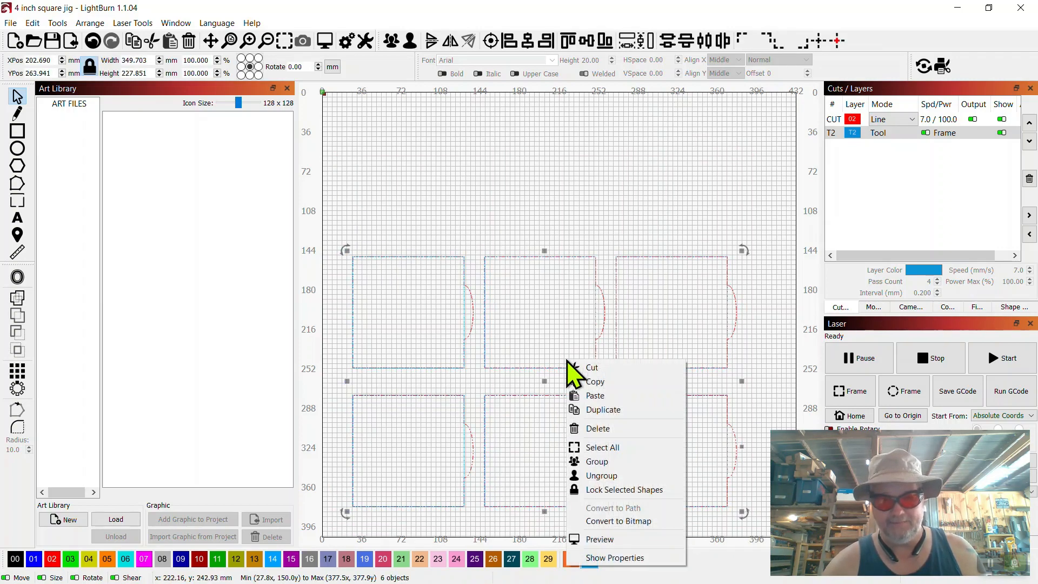
{"action": "left_click", "coordinate": [606, 464]}
{"action": "left_click", "coordinate": [691, 195]}
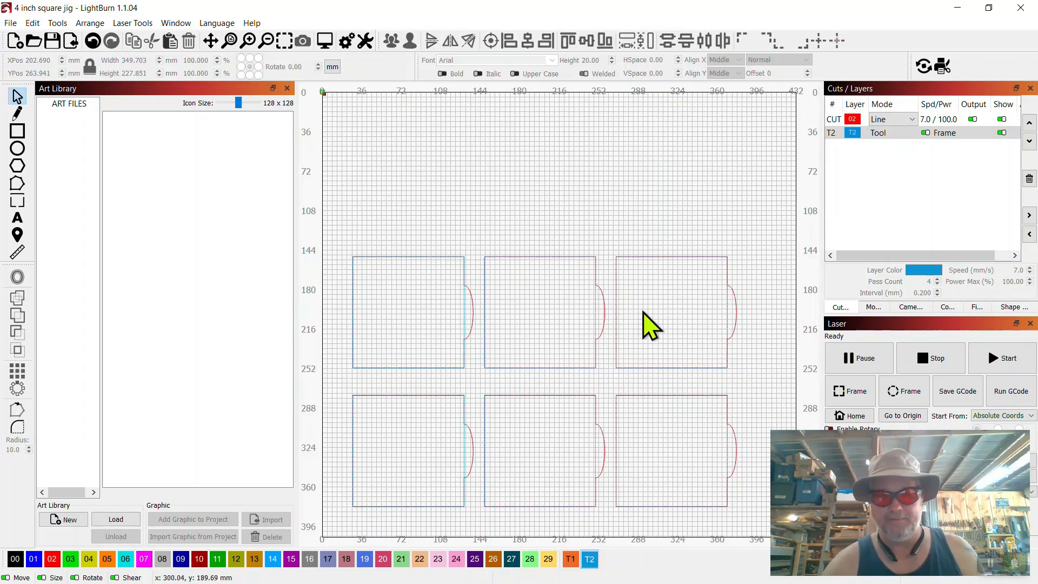
Move the six-cutout group to the middle of the bed, centred at about X 216 mm, Y 218 mm
{"action": "left_click", "coordinate": [493, 307]}
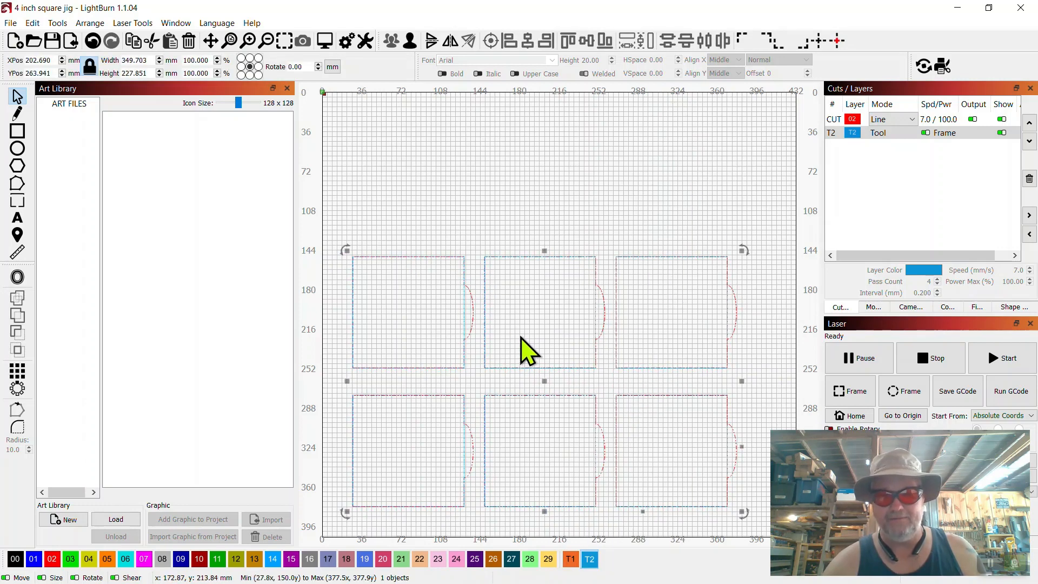
{"action": "left_click_drag", "start_coordinate": [545, 374], "coordinate": [554, 292]}
{"action": "left_click_drag", "start_coordinate": [552, 326], "coordinate": [558, 330]}
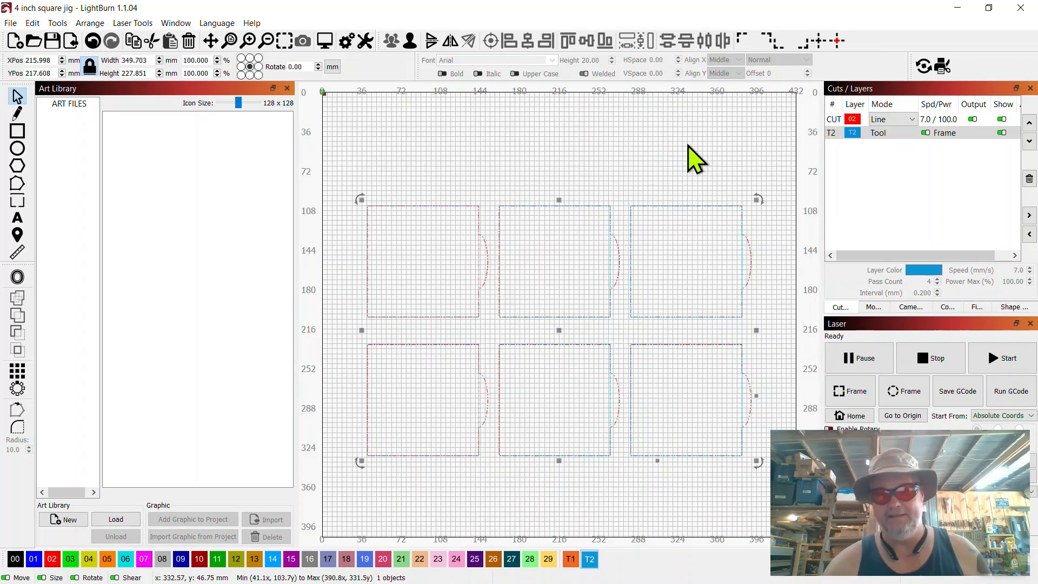
{"action": "left_click", "coordinate": [605, 145]}
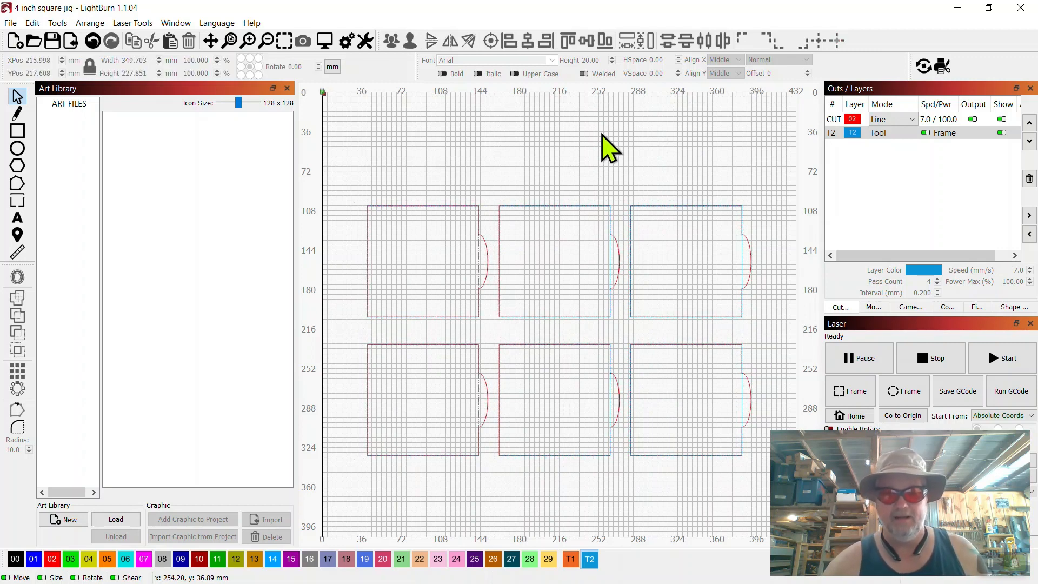
Add the text "4inch square jig" in the gap between the two rows of cutouts
{"action": "left_click", "coordinate": [19, 217]}
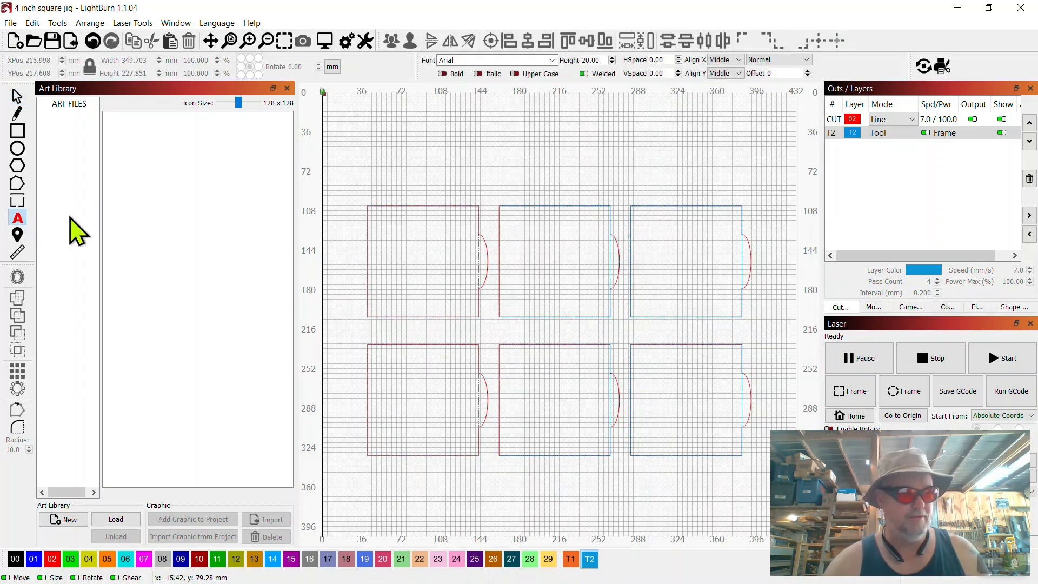
{"action": "left_click", "coordinate": [529, 328]}
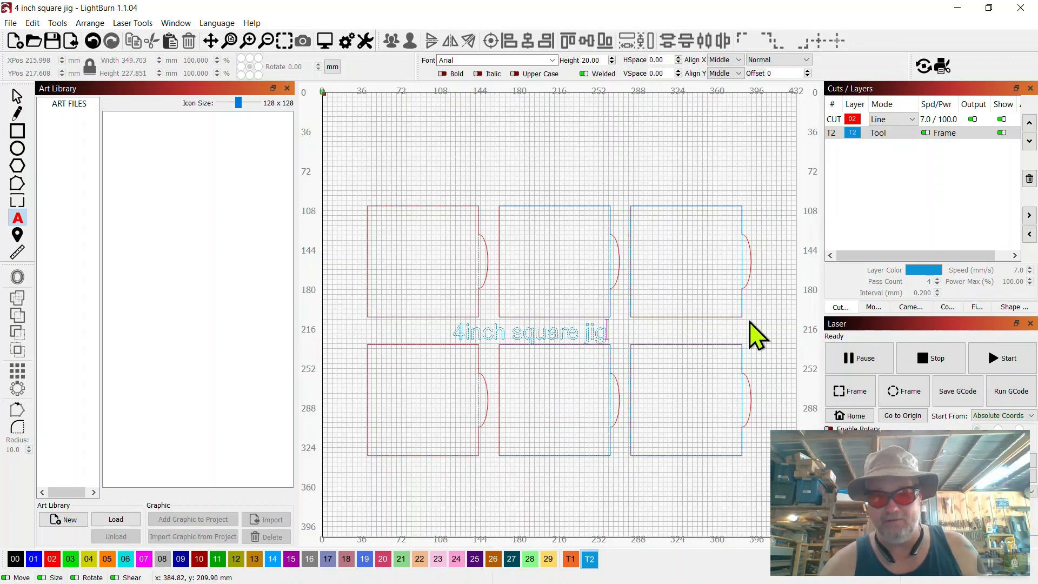
Finish the "4inch square jig" text and centre it between the cutout rows at about X 206 mm, Y 218 mm
{"action": "left_click", "coordinate": [763, 304]}
{"action": "left_click", "coordinate": [560, 330]}
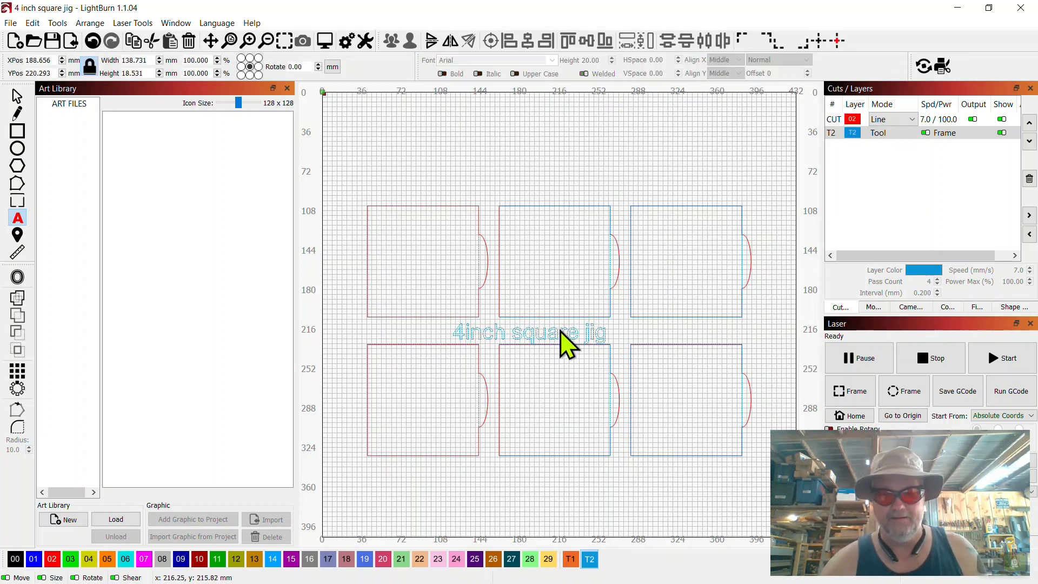
{"action": "left_click", "coordinate": [17, 96]}
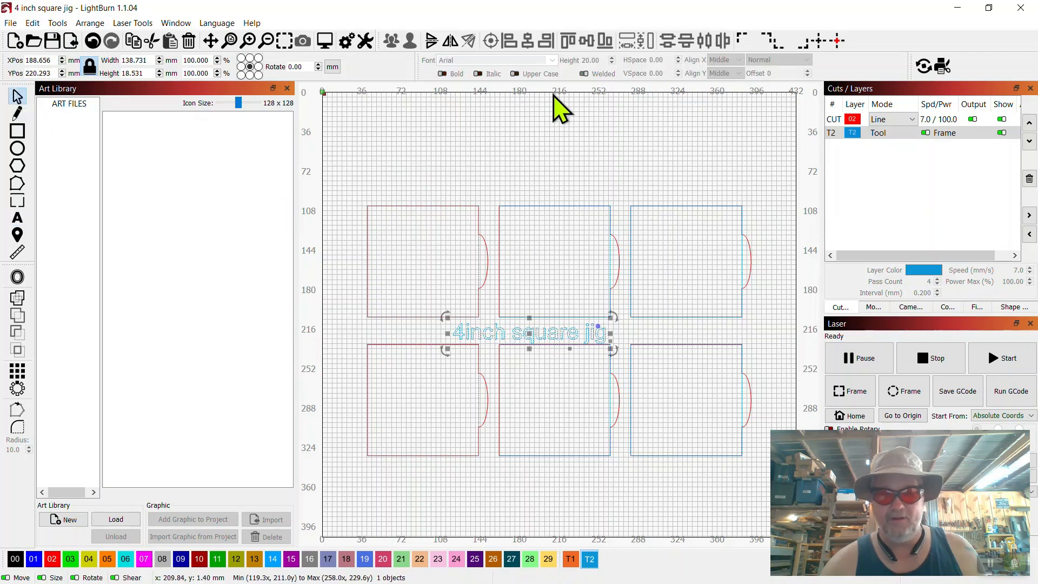
{"action": "left_click_drag", "start_coordinate": [532, 343], "coordinate": [552, 341]}
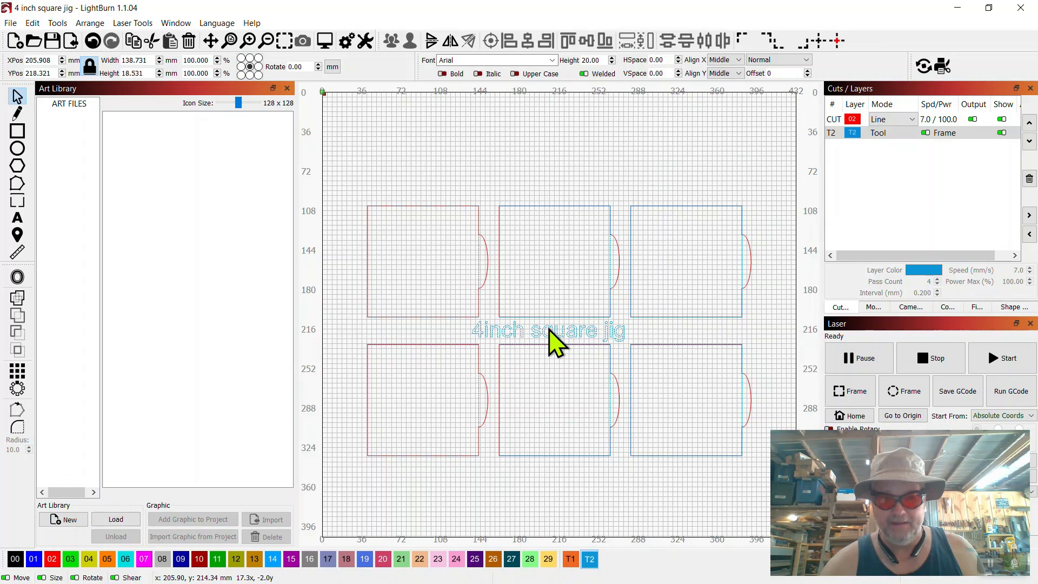
{"action": "left_click", "coordinate": [767, 332]}
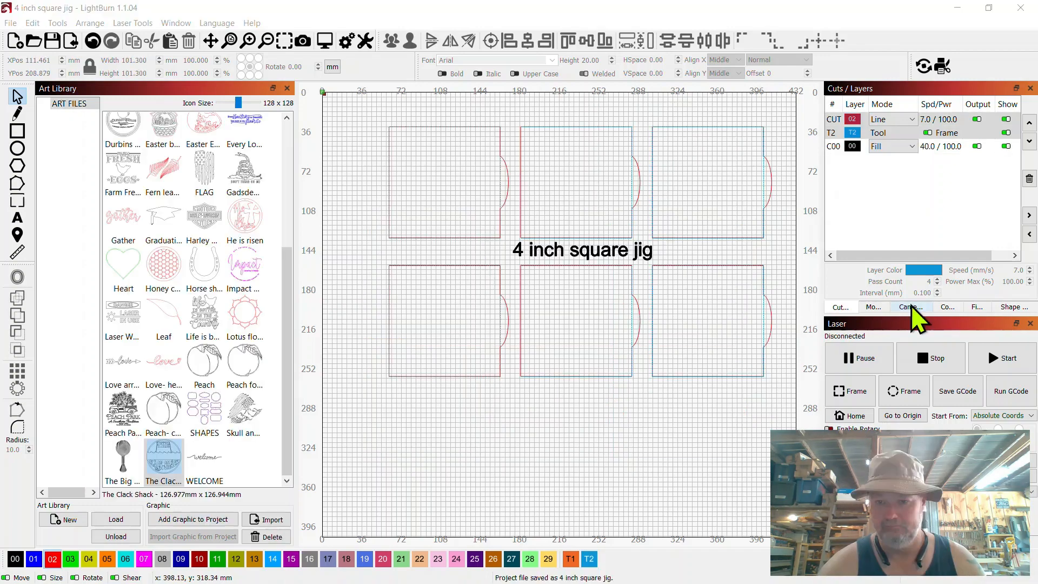
Check the jig on the laser bed in the camera view and return to the layer list
{"action": "left_click", "coordinate": [911, 307]}
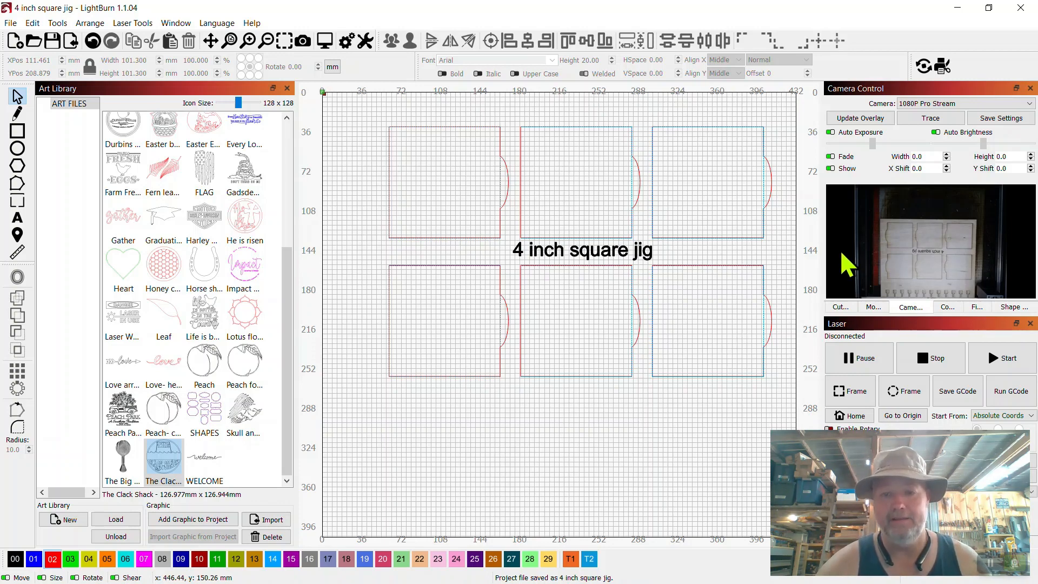
{"action": "left_click", "coordinate": [839, 307]}
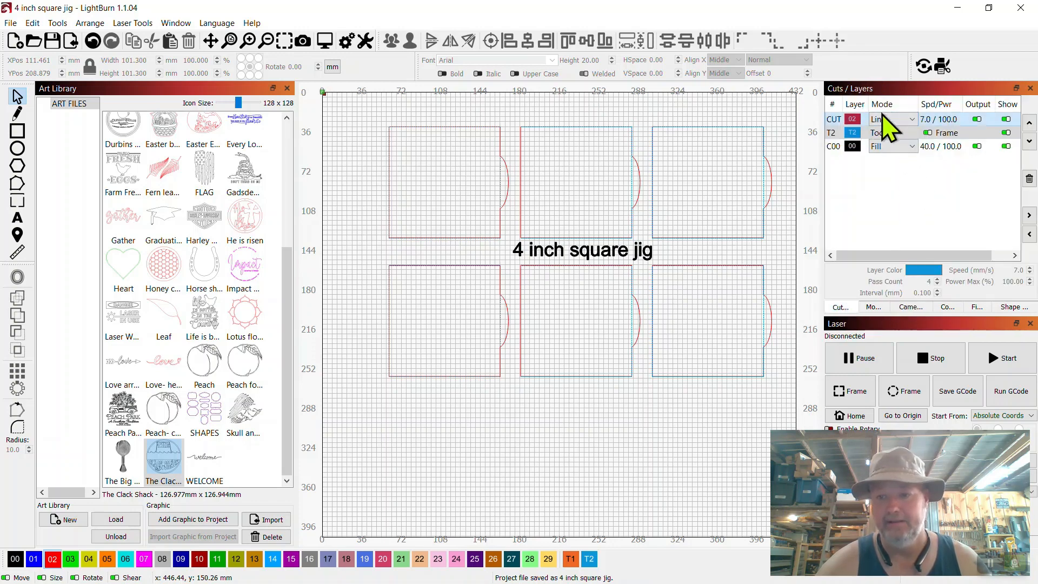
Hide the T2 tool layer in the edit window, keeping its Frame option enabled
{"action": "left_click", "coordinate": [929, 133]}
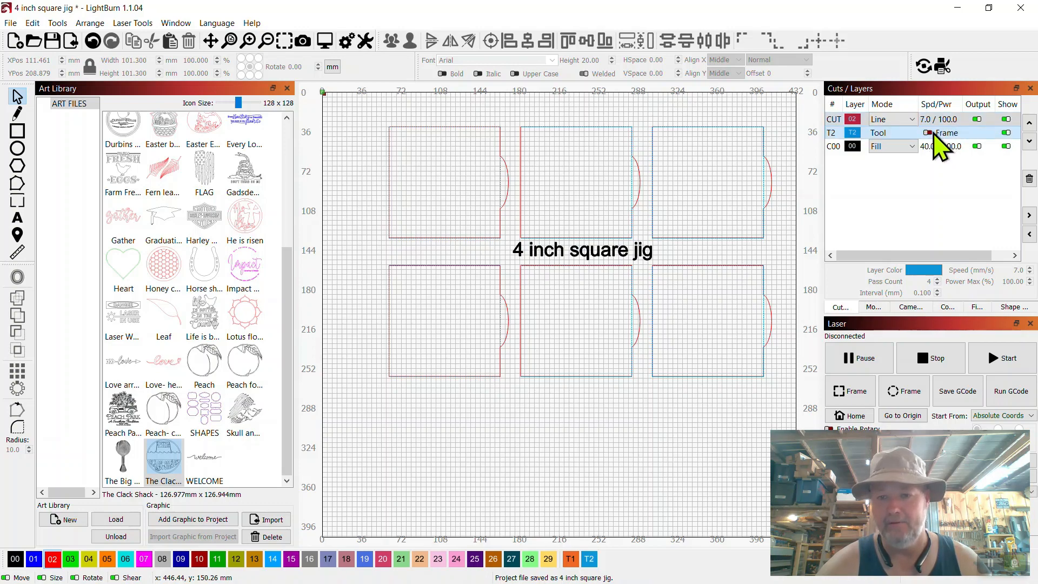
{"action": "left_click", "coordinate": [929, 133]}
{"action": "left_click", "coordinate": [1006, 133]}
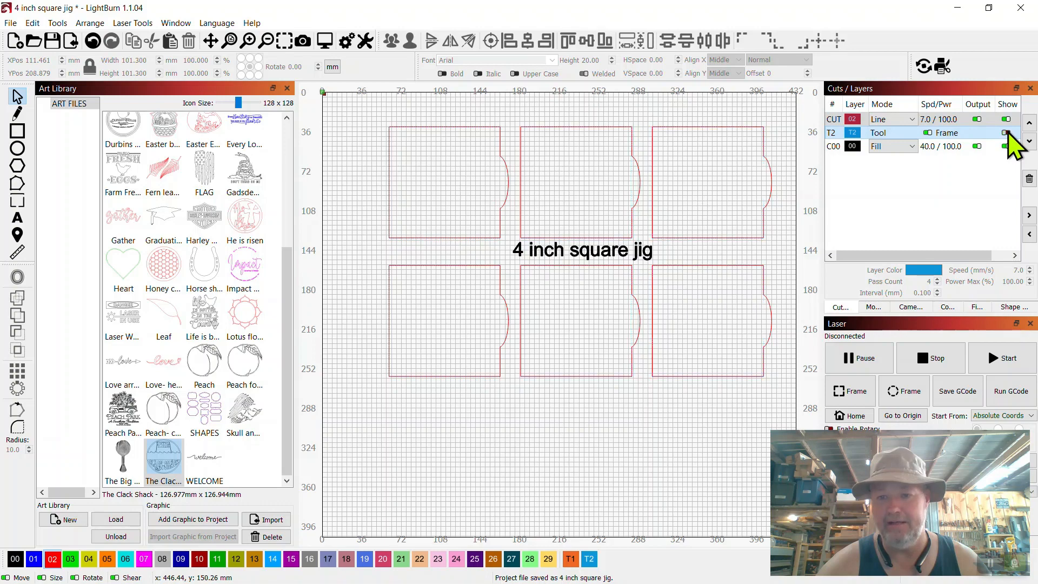
{"action": "left_click", "coordinate": [1006, 132]}
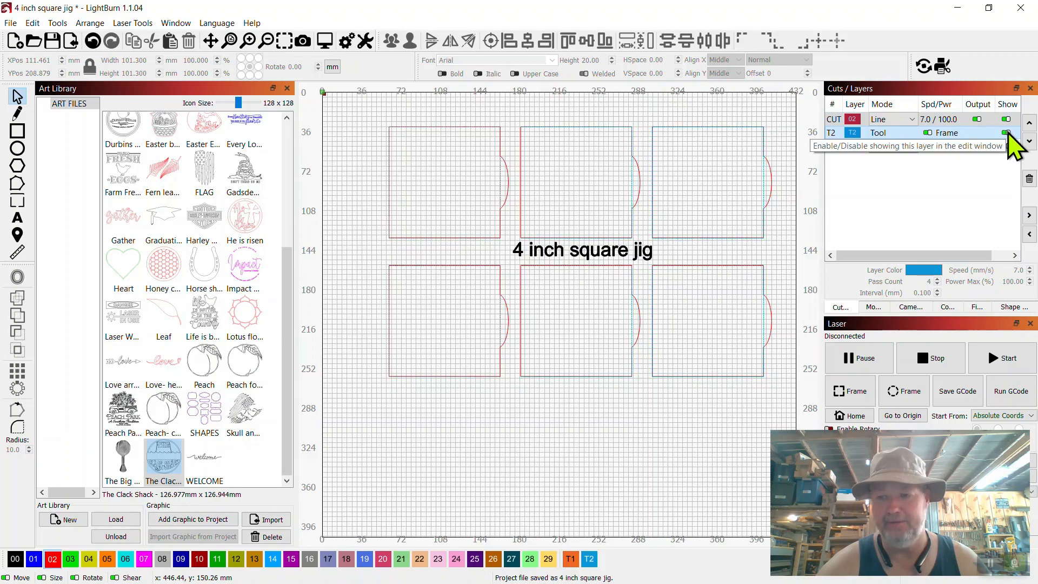
{"action": "left_click", "coordinate": [1006, 133]}
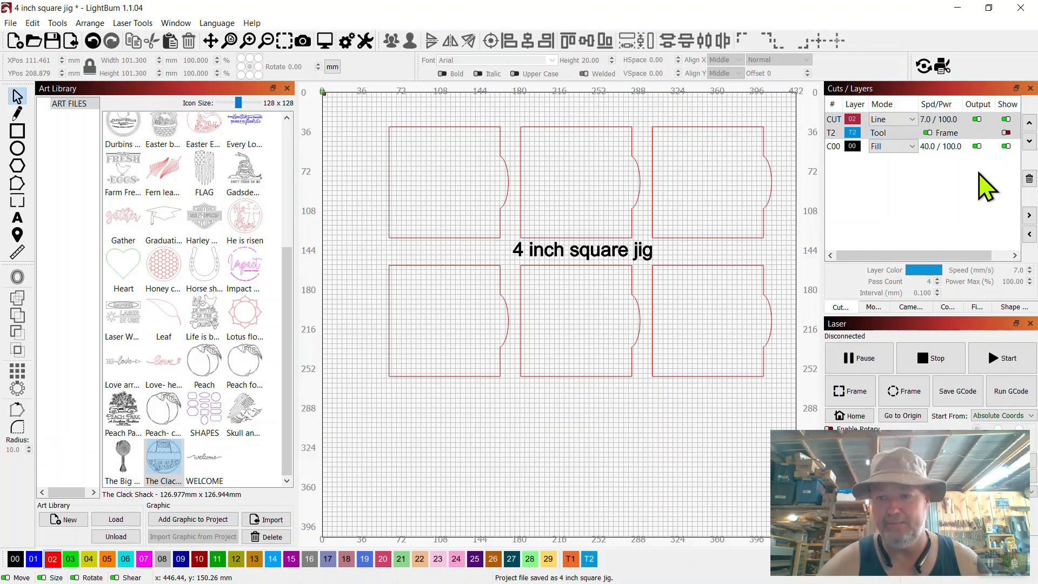
Group the six notched cutouts with the label text, lock the group in place, and test the lock by selecting it
{"action": "left_click_drag", "start_coordinate": [352, 100], "coordinate": [786, 404]}
{"action": "right_click", "coordinate": [672, 290]}
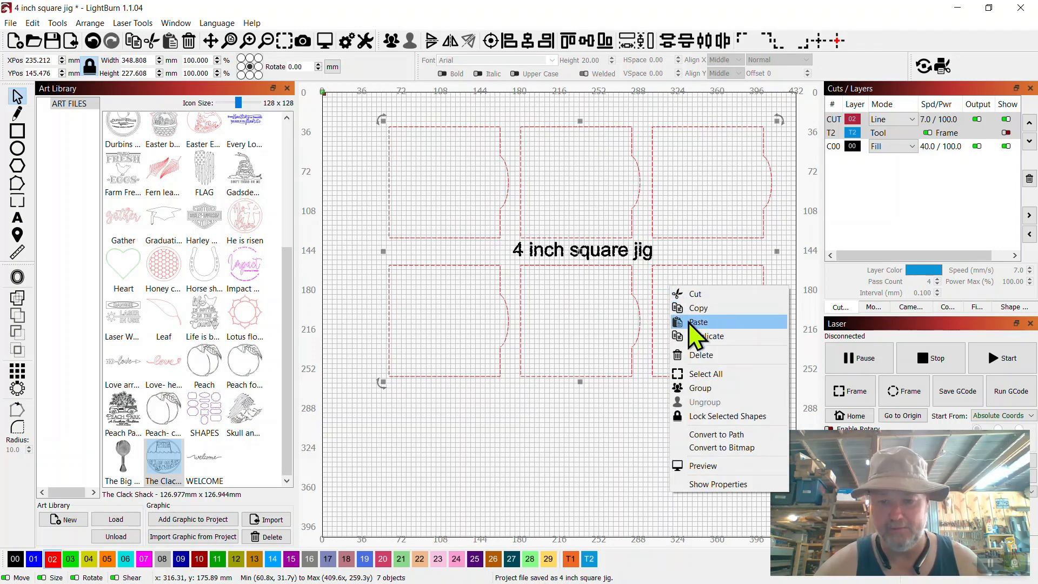
{"action": "left_click", "coordinate": [702, 388]}
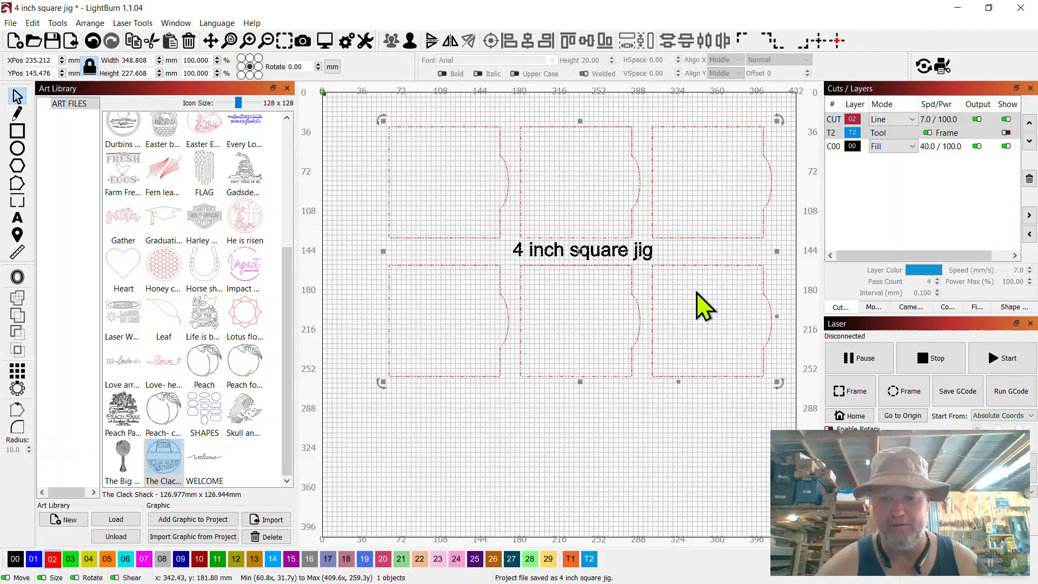
{"action": "right_click", "coordinate": [675, 264]}
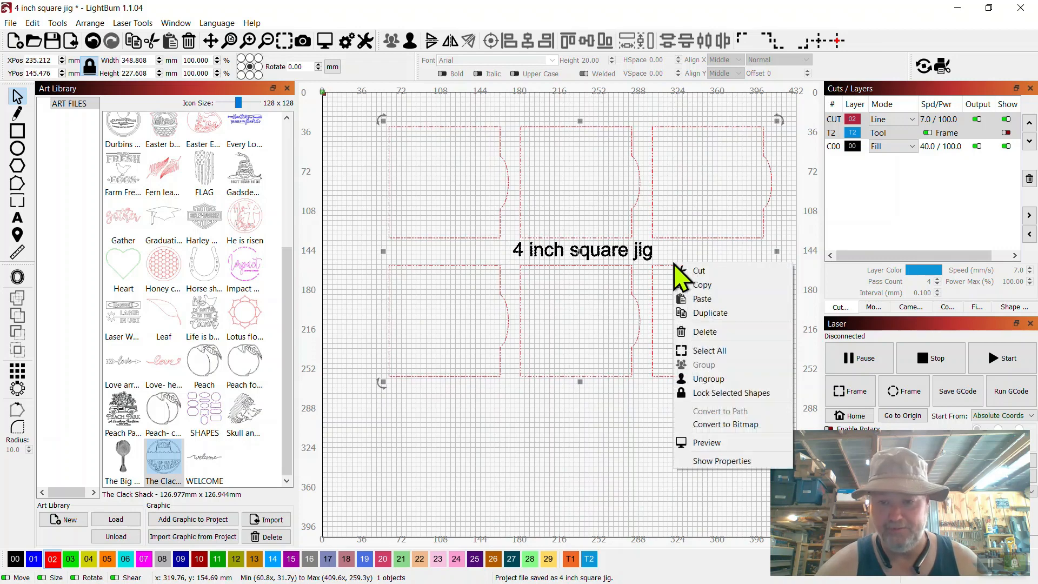
{"action": "left_click", "coordinate": [714, 391]}
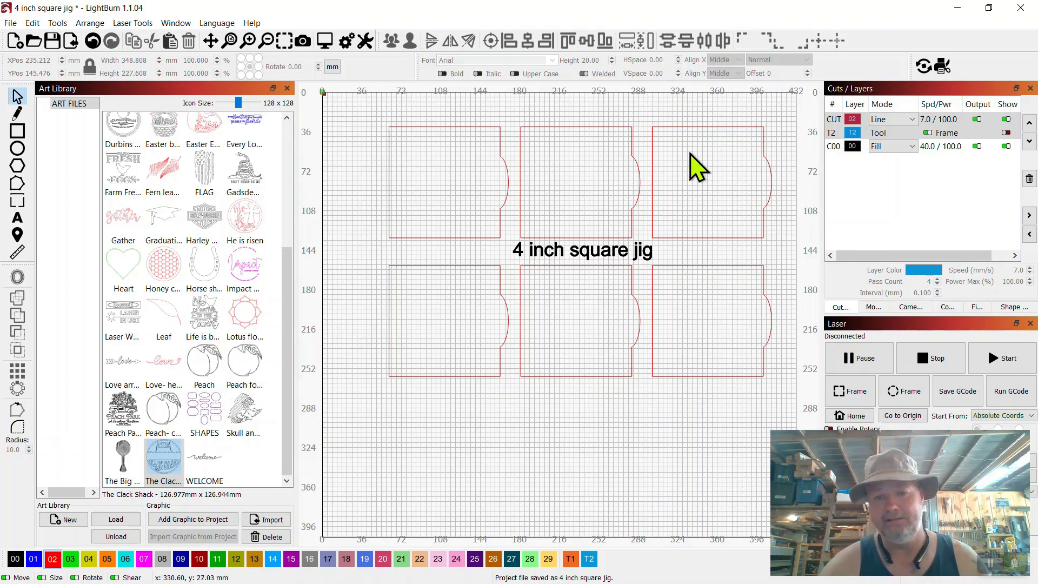
{"action": "left_click", "coordinate": [639, 170]}
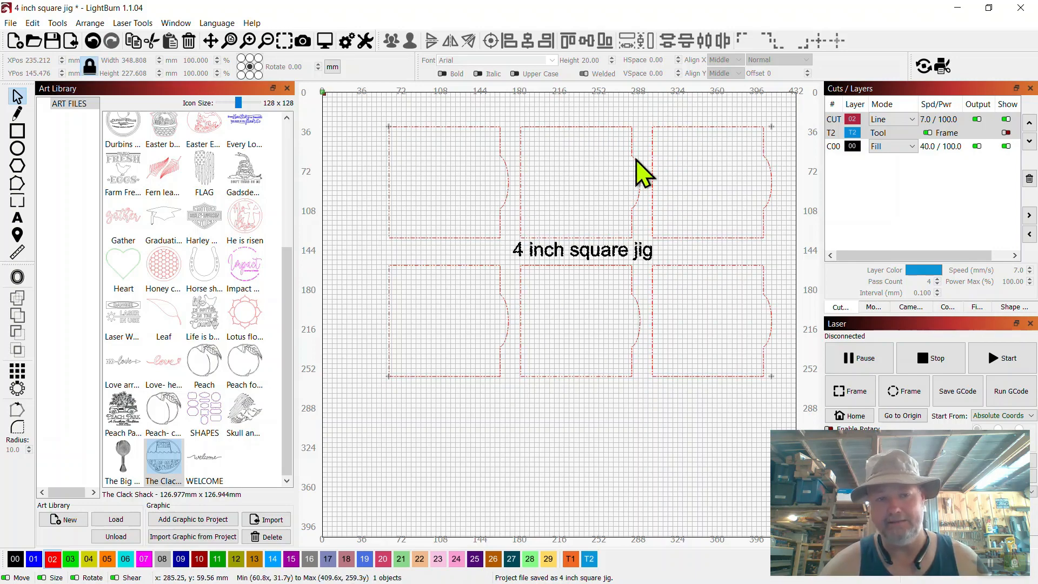
{"action": "left_click", "coordinate": [622, 227]}
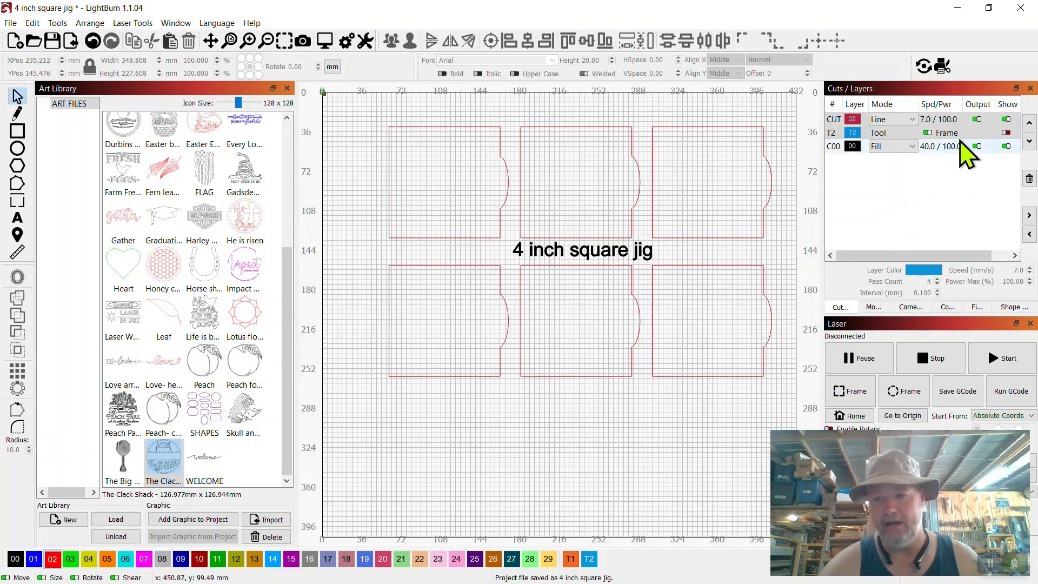
Hide the red cut layer and the black fill layer, and show the T2 tool layer
{"action": "left_click", "coordinate": [1007, 119]}
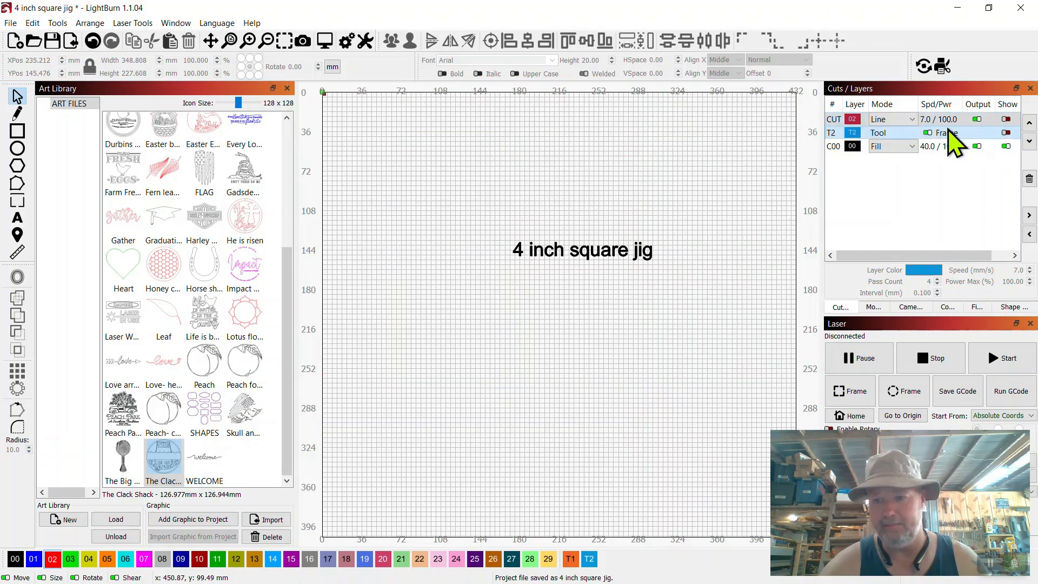
{"action": "left_click", "coordinate": [1007, 146]}
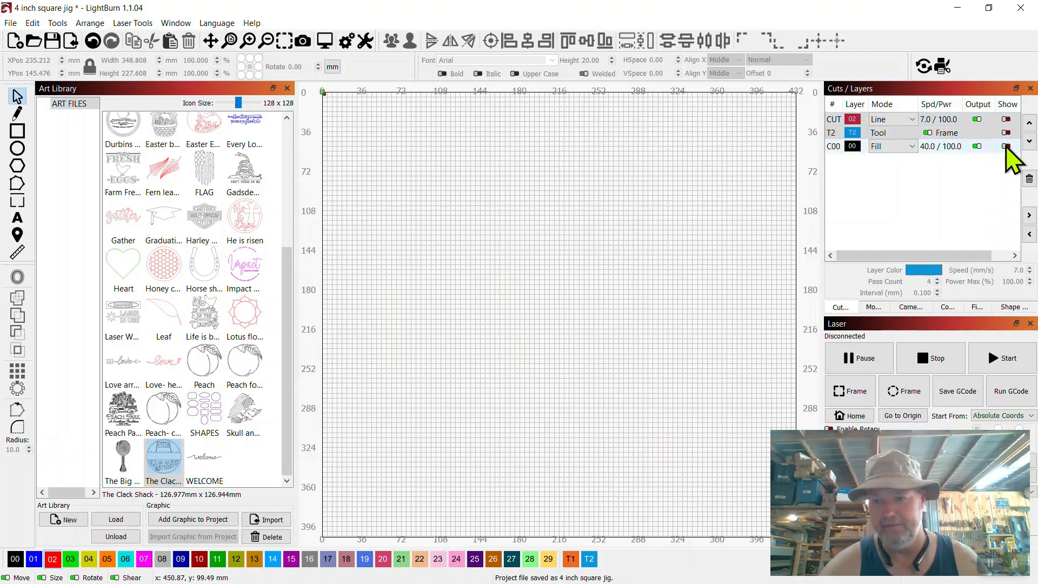
{"action": "left_click", "coordinate": [1006, 132]}
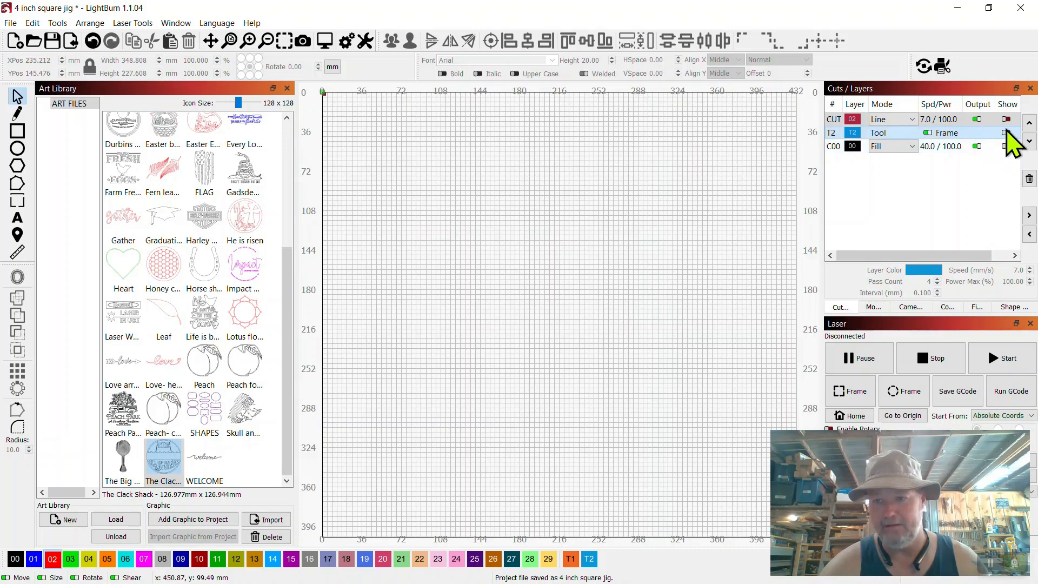
{"action": "left_click", "coordinate": [1005, 133]}
{"action": "left_click", "coordinate": [1005, 133]}
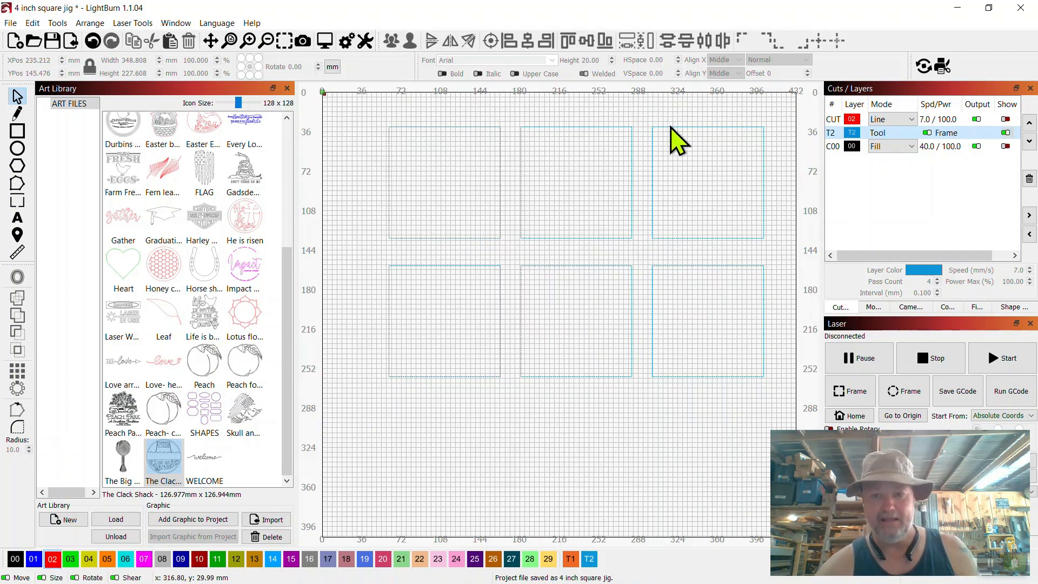
Lock each of the three tool-layer squares in the upper row
{"action": "left_click", "coordinate": [683, 142]}
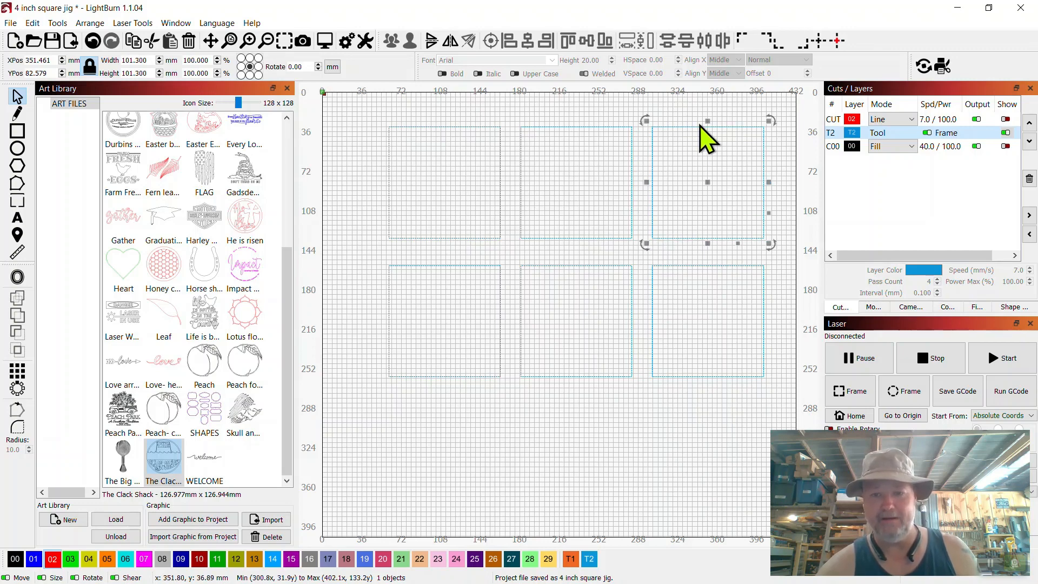
{"action": "left_click", "coordinate": [599, 108]}
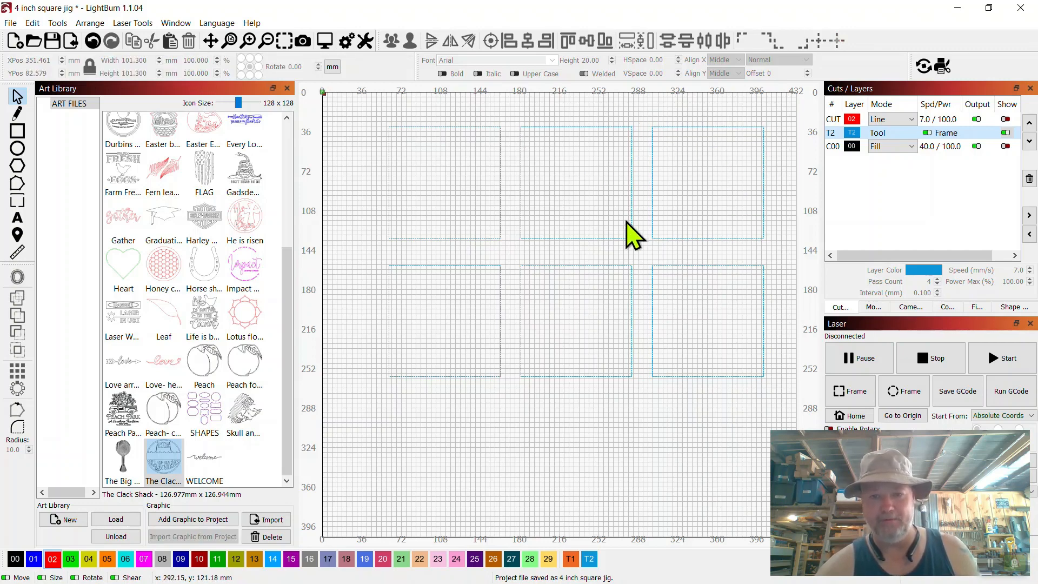
{"action": "left_click", "coordinate": [476, 142]}
{"action": "right_click", "coordinate": [473, 128]}
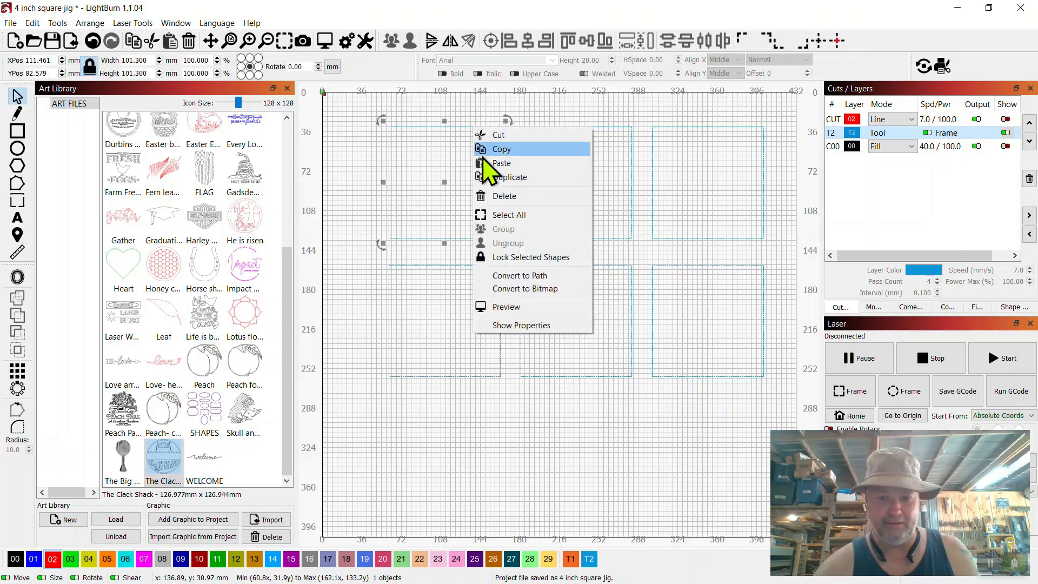
{"action": "left_click", "coordinate": [510, 259]}
{"action": "left_click", "coordinate": [584, 129]}
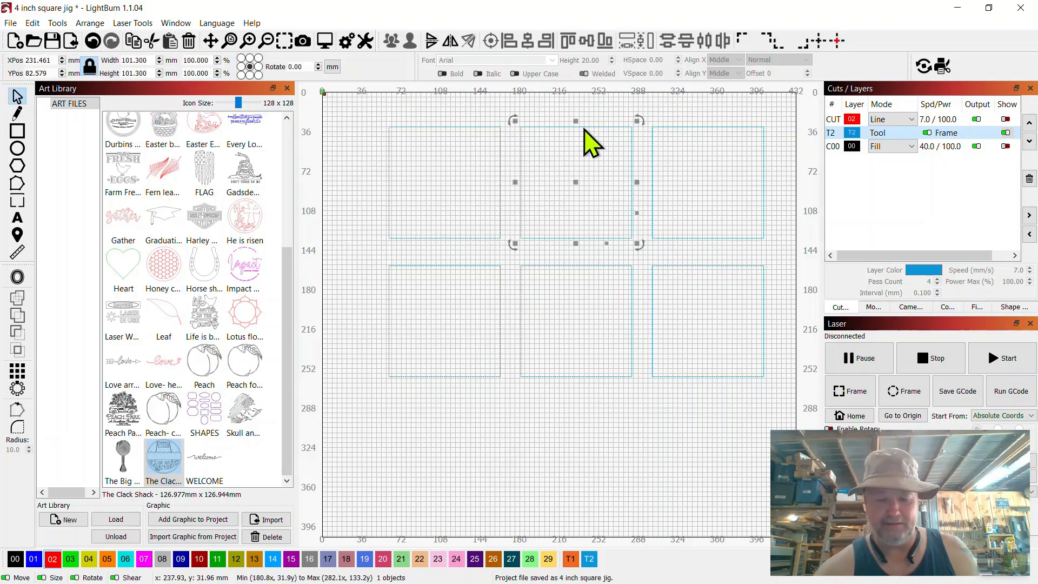
{"action": "right_click", "coordinate": [584, 131]}
{"action": "left_click", "coordinate": [631, 258]}
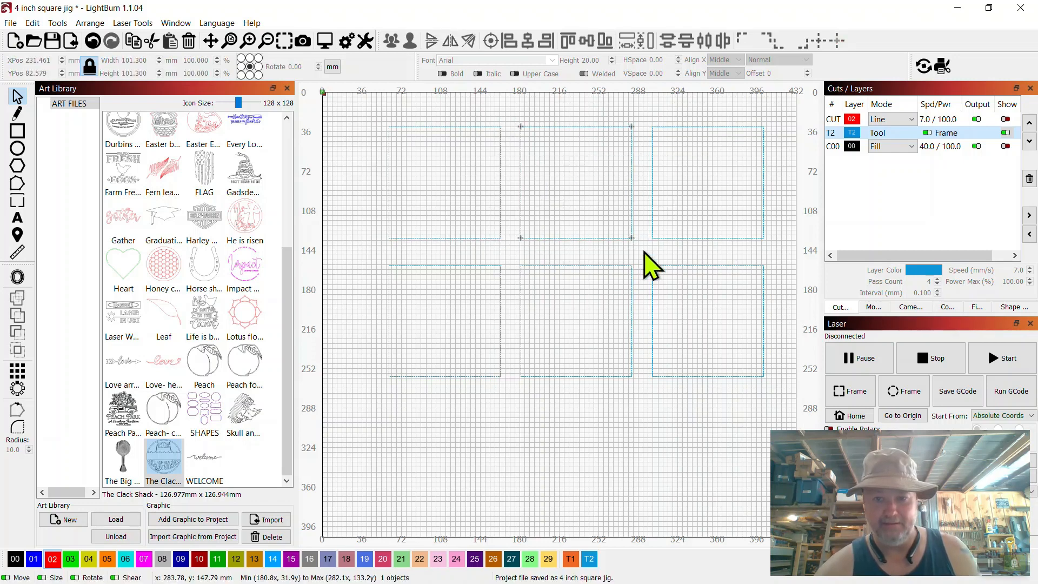
{"action": "left_click", "coordinate": [714, 128]}
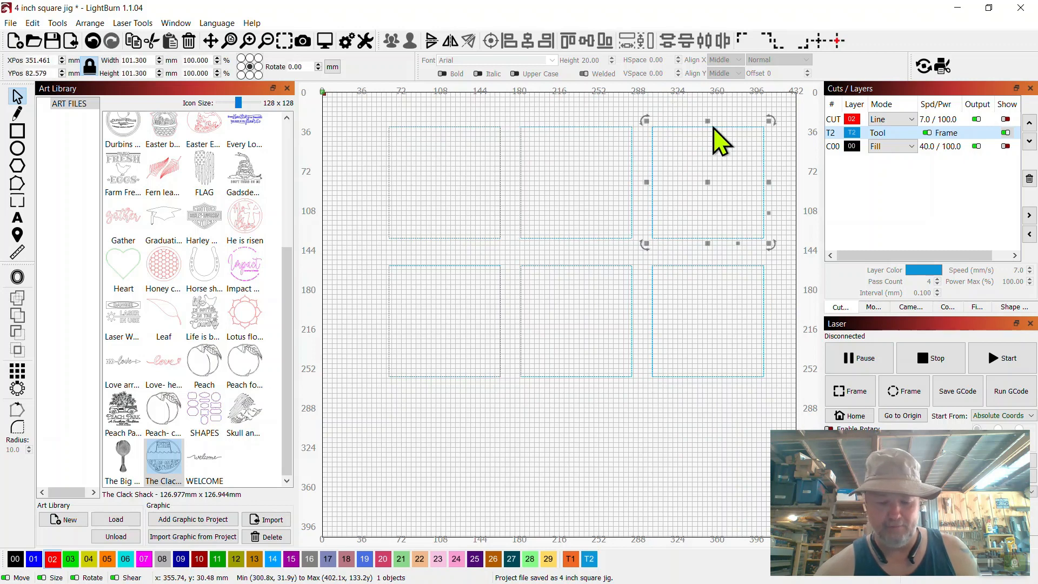
{"action": "right_click", "coordinate": [714, 128]}
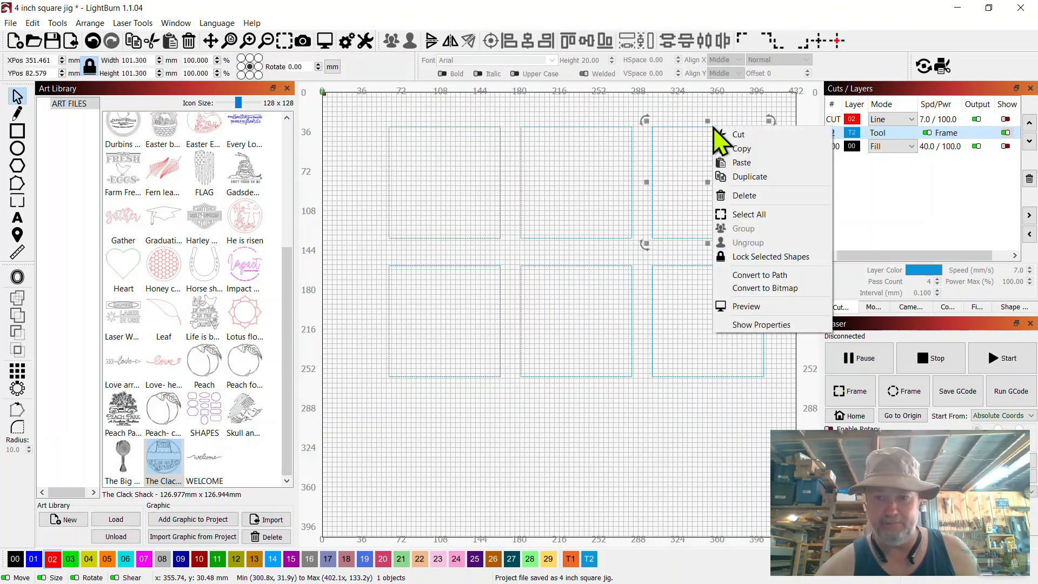
{"action": "left_click", "coordinate": [751, 256]}
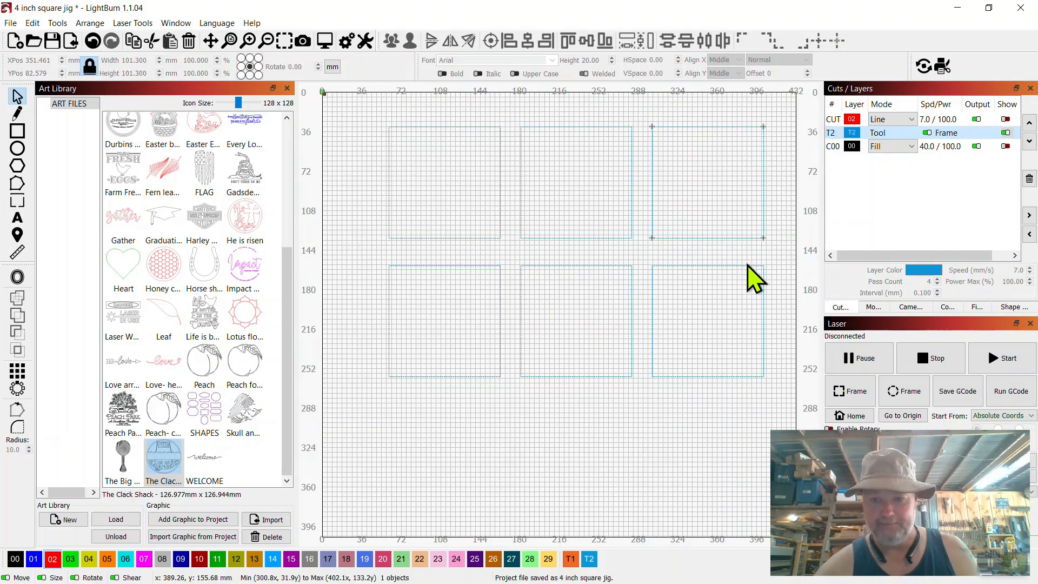
Lock each of the three tool-layer squares in the lower row
{"action": "left_click", "coordinate": [718, 266]}
{"action": "right_click", "coordinate": [718, 266]}
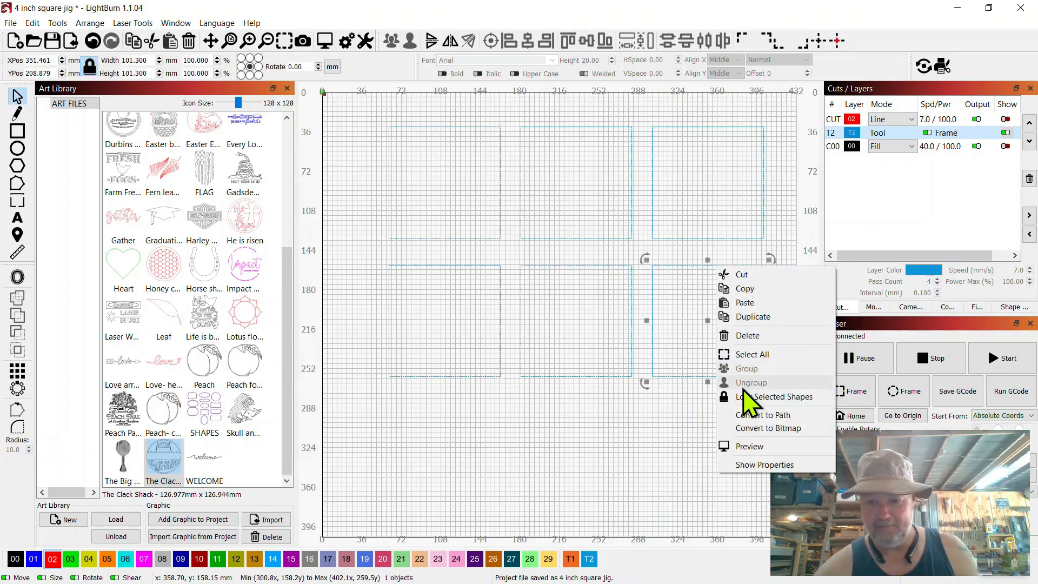
{"action": "left_click", "coordinate": [755, 399]}
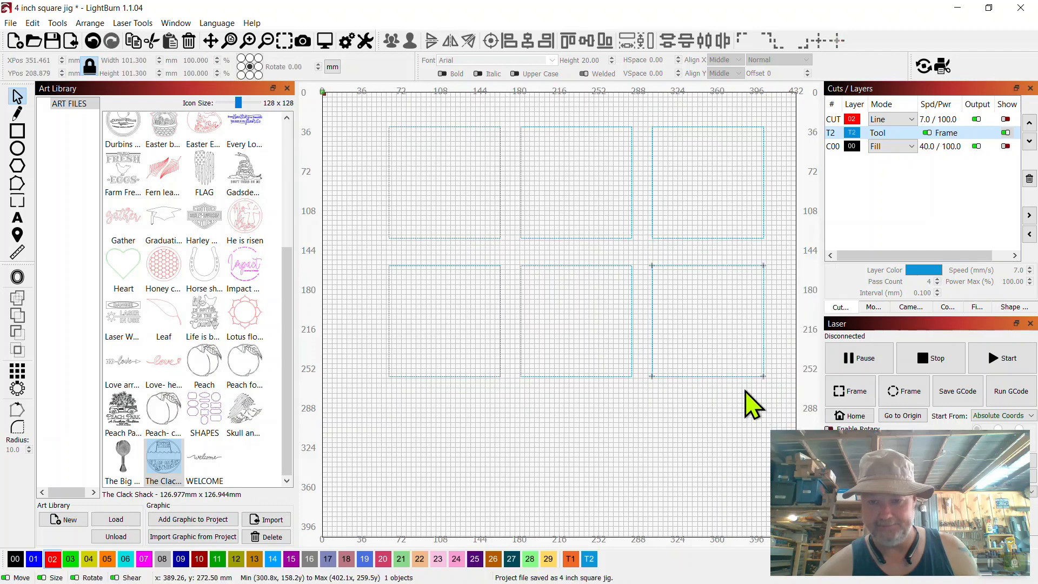
{"action": "left_click", "coordinate": [572, 264]}
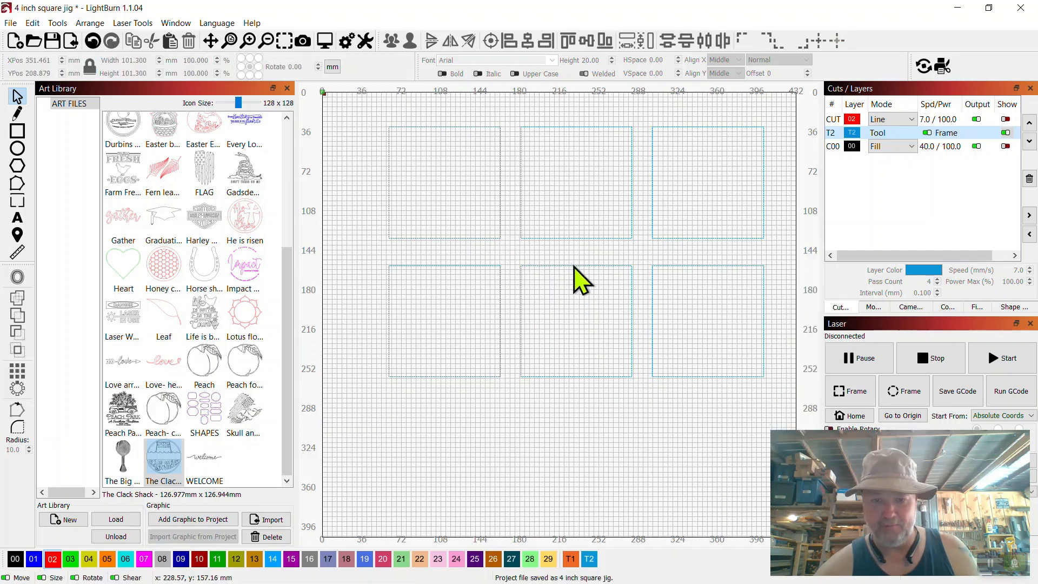
{"action": "left_click", "coordinate": [576, 266]}
{"action": "right_click", "coordinate": [576, 269]}
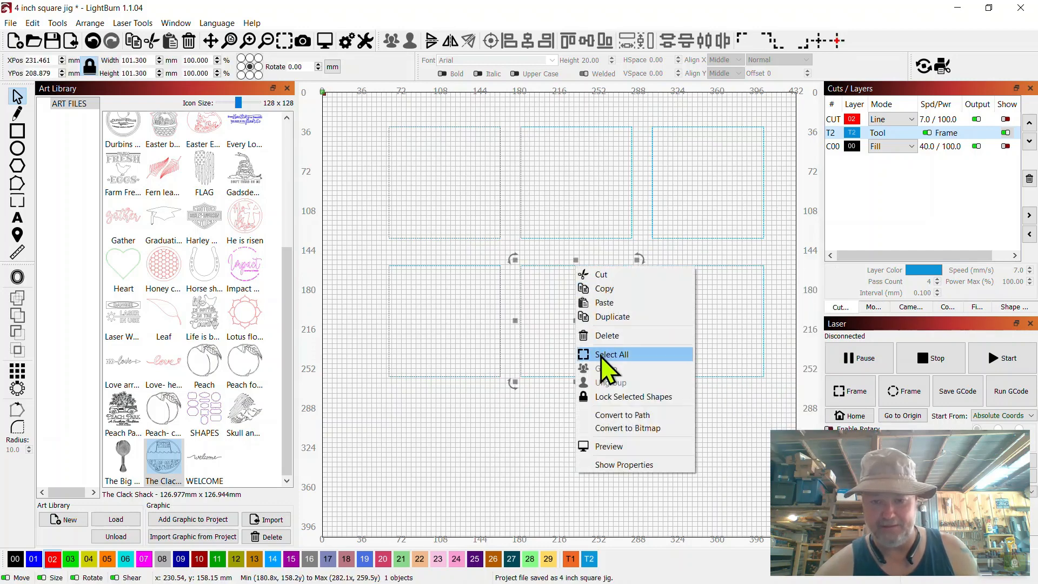
{"action": "left_click", "coordinate": [611, 396]}
{"action": "left_click", "coordinate": [475, 280]}
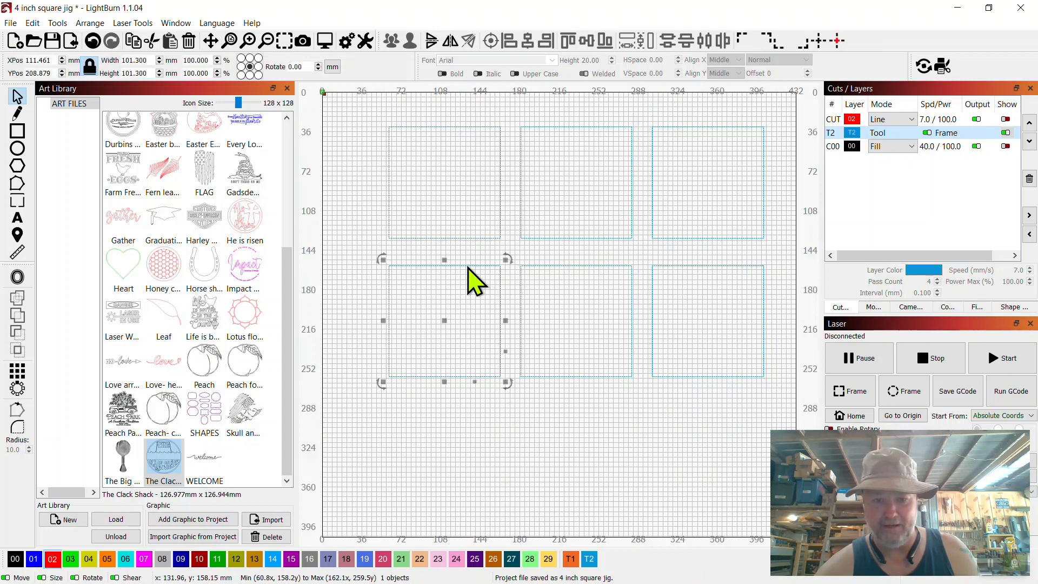
{"action": "right_click", "coordinate": [475, 280]}
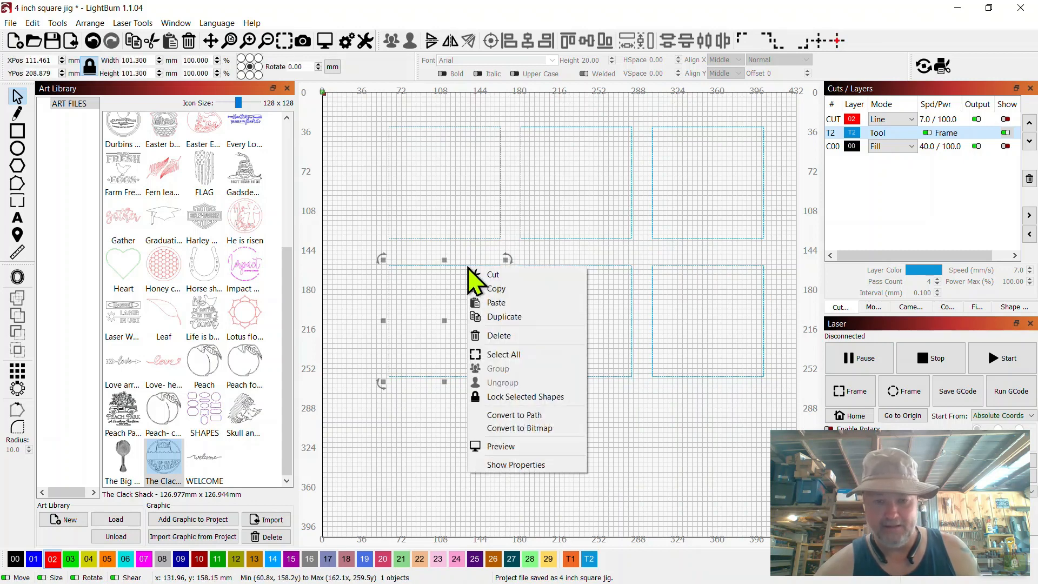
{"action": "left_click", "coordinate": [505, 397]}
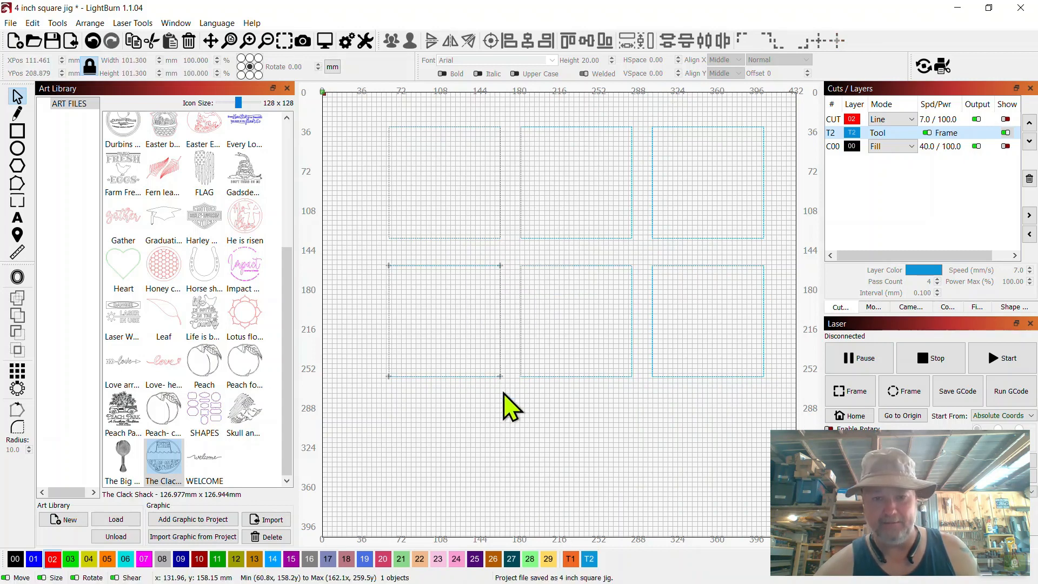
Test the locks on the tool-layer squares by trying to move and box-select them
{"action": "left_click", "coordinate": [500, 163]}
{"action": "left_click_drag", "start_coordinate": [493, 125], "coordinate": [525, 157]}
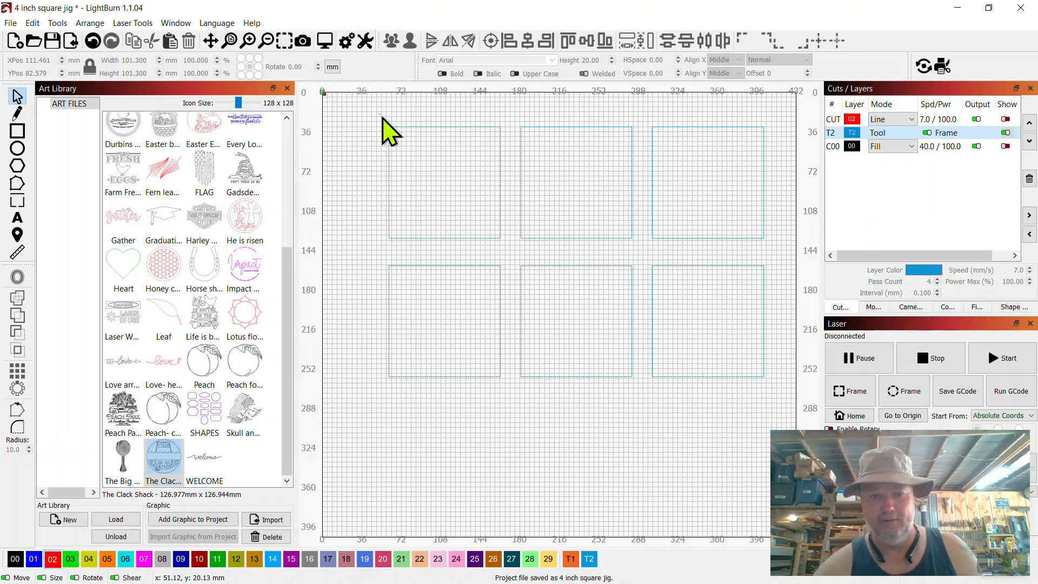
{"action": "left_click_drag", "start_coordinate": [380, 115], "coordinate": [588, 291]}
{"action": "left_click", "coordinate": [657, 253]}
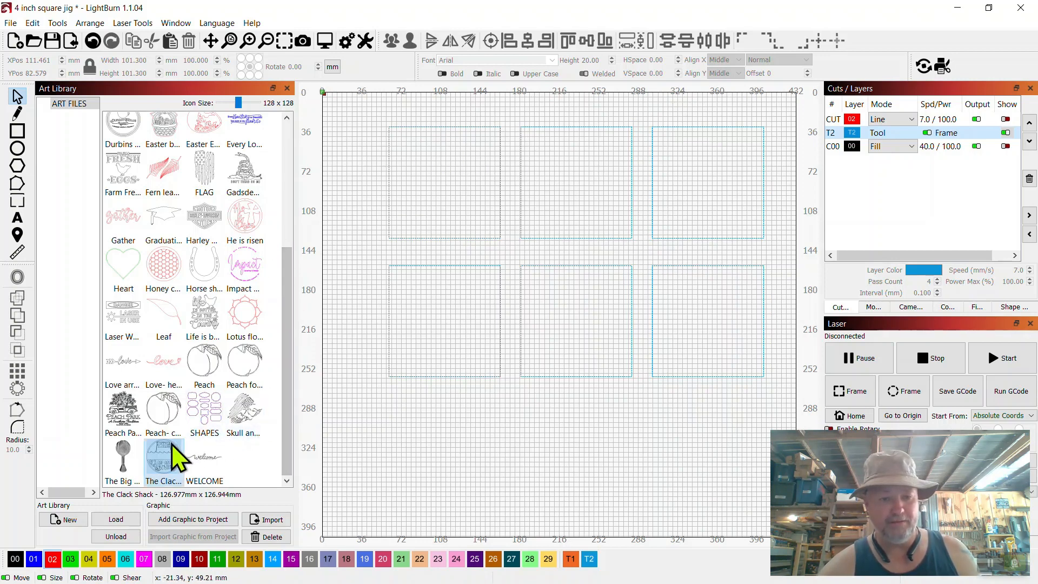
Place The Clack Shack graphic from the art library inside the upper-left square on layer 11, scaled to about 88.5 mm wide
{"action": "left_click_drag", "start_coordinate": [165, 453], "coordinate": [440, 184]}
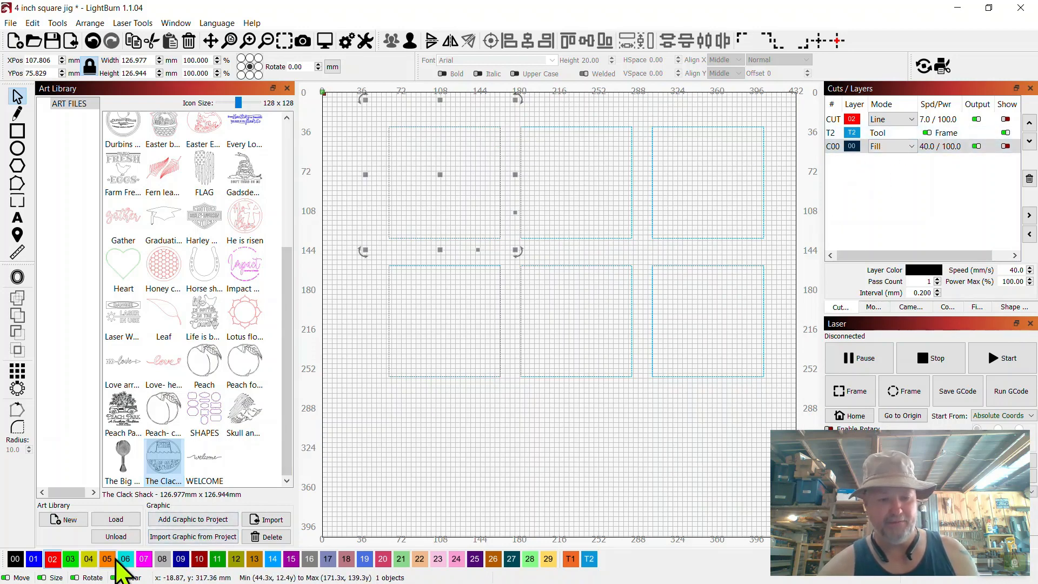
{"action": "left_click", "coordinate": [218, 560]}
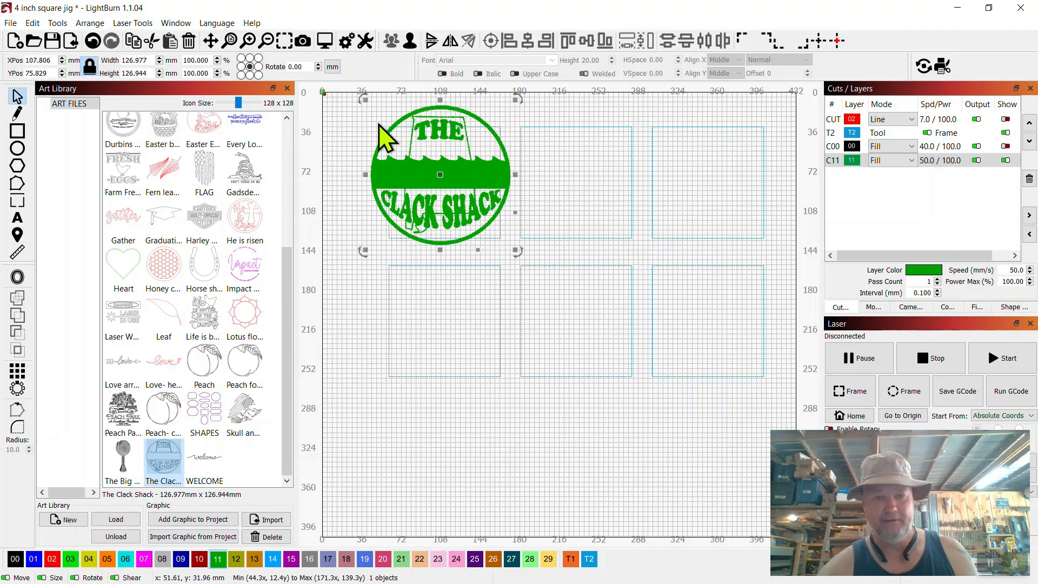
{"action": "left_click_drag", "start_coordinate": [366, 97], "coordinate": [411, 140]}
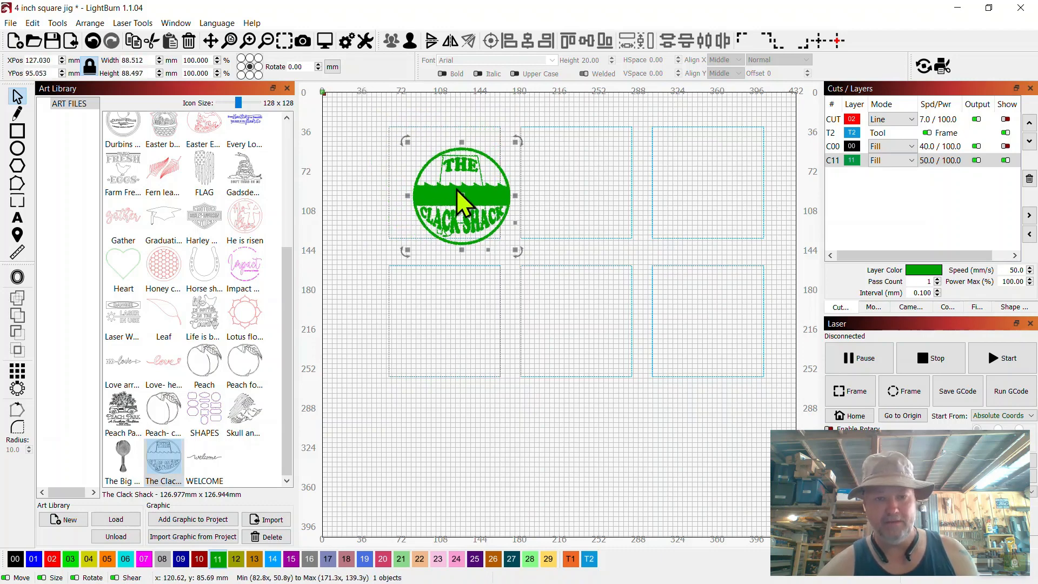
{"action": "left_click_drag", "start_coordinate": [463, 194], "coordinate": [448, 179]}
{"action": "left_click", "coordinate": [512, 222]}
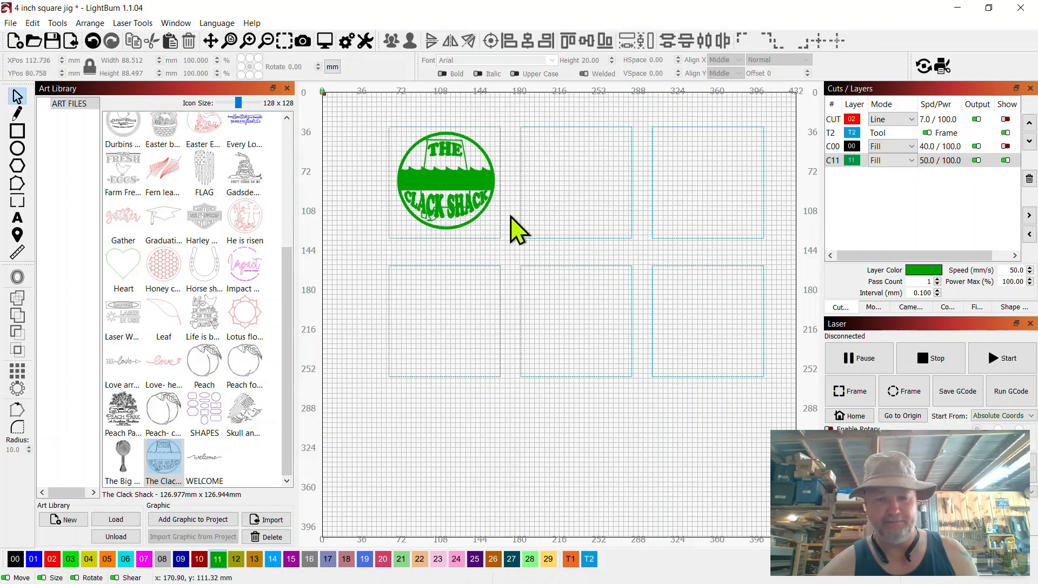
Align the centre of the Clack Shack graphic with the centre of the upper-left locked square
{"action": "scroll", "coordinate": [510, 217], "scroll_direction": "up", "scroll_amount": 4}
{"action": "scroll", "coordinate": [518, 229], "scroll_direction": "up", "scroll_amount": 1}
{"action": "scroll", "coordinate": [511, 216], "scroll_direction": "down", "scroll_amount": 3}
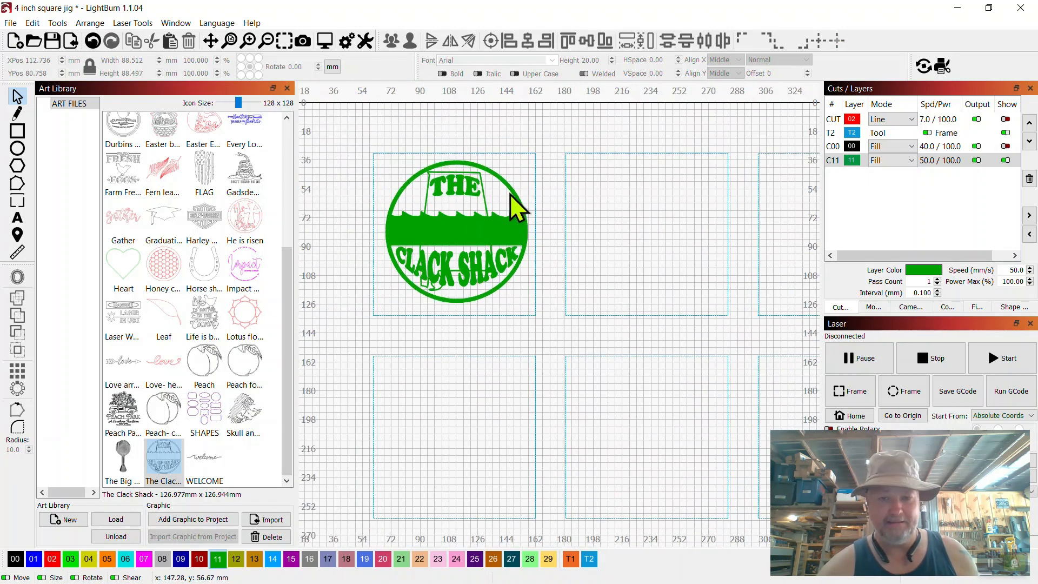
{"action": "left_click", "coordinate": [466, 225]}
{"action": "scroll", "coordinate": [532, 206], "scroll_direction": "up", "scroll_amount": 5}
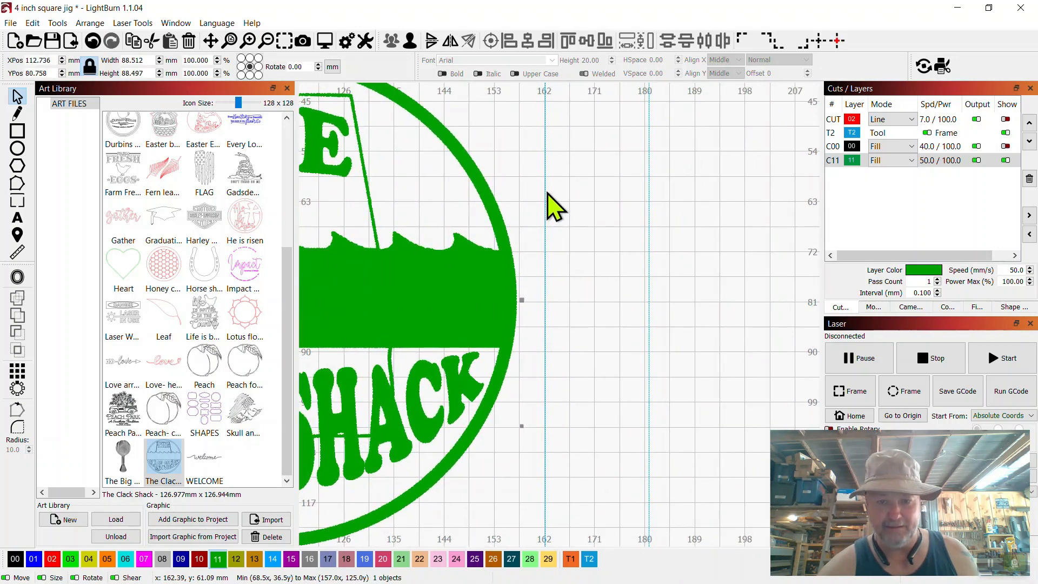
{"action": "left_click", "coordinate": [545, 194], "text": "shift"}
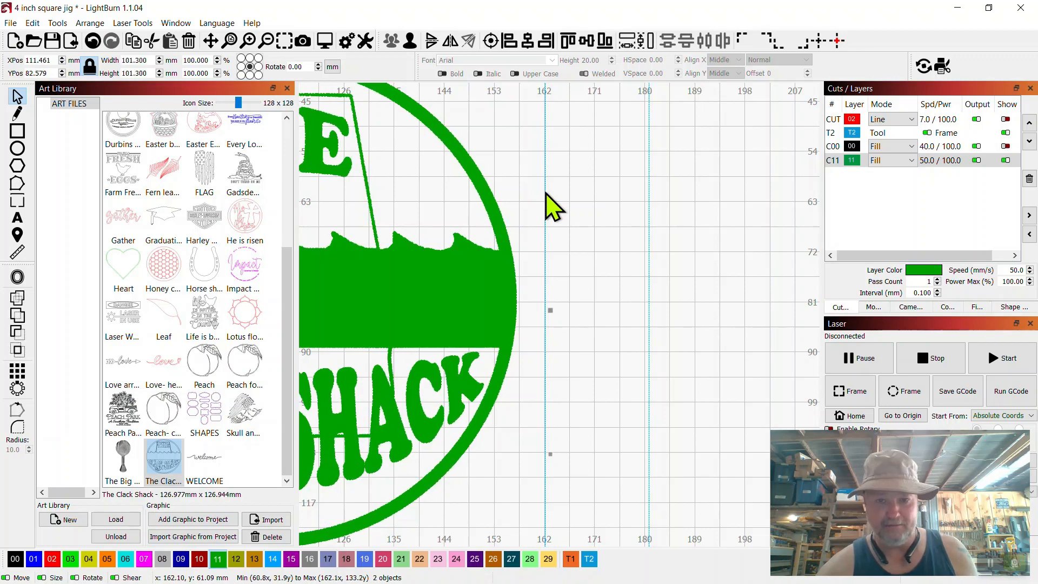
{"action": "scroll", "coordinate": [546, 194], "scroll_direction": "down", "scroll_amount": 5}
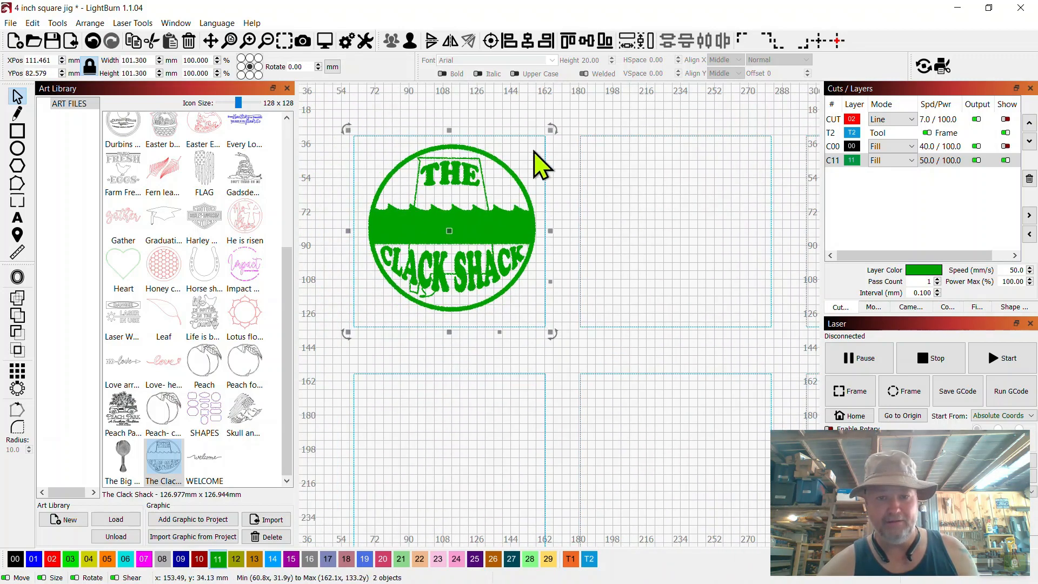
{"action": "left_click", "coordinate": [495, 42]}
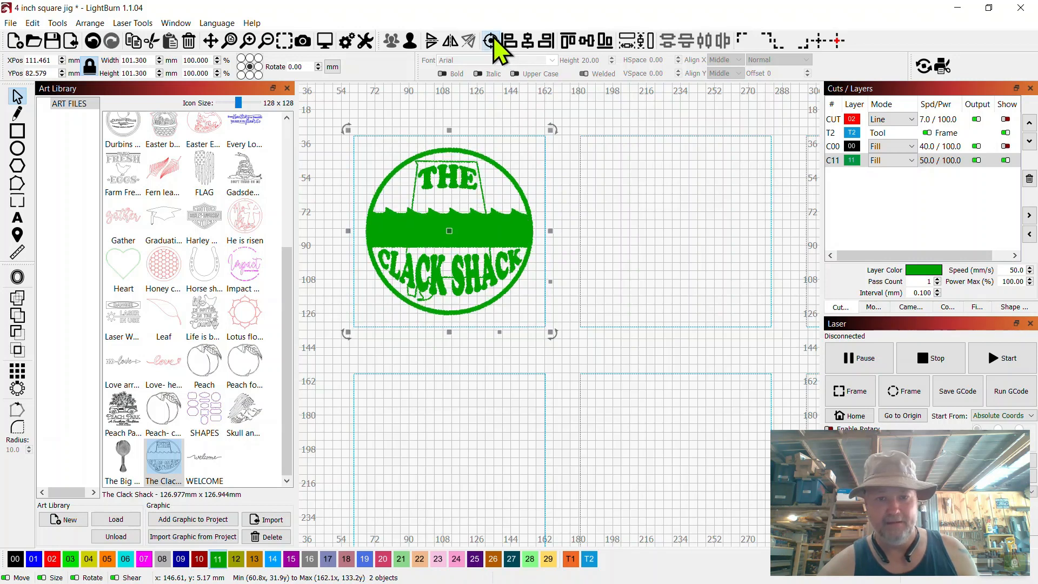
{"action": "left_click", "coordinate": [575, 174]}
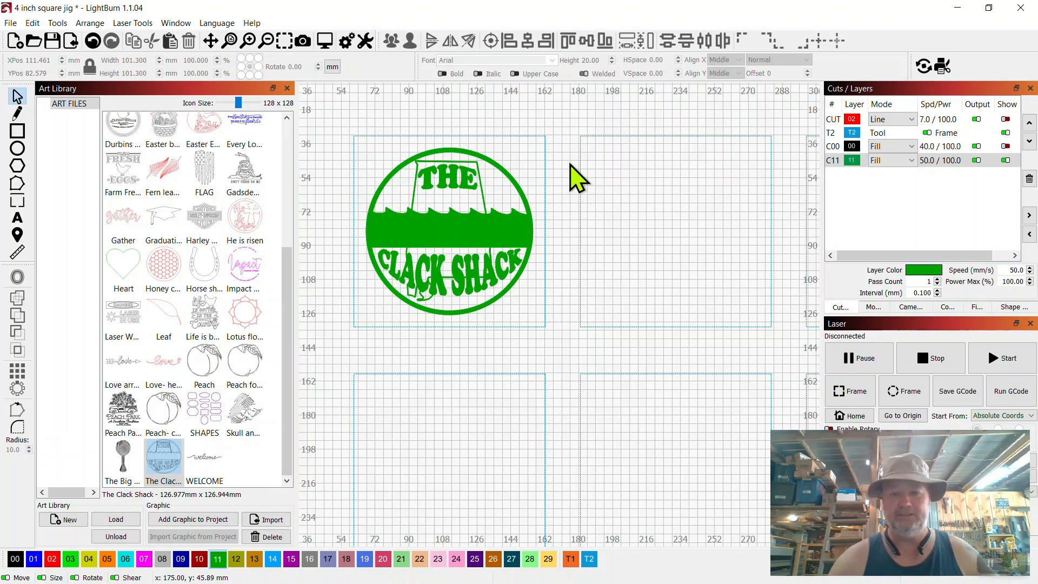
Align the graphic's copy in the lower-middle square with that square's centre
{"action": "scroll", "coordinate": [572, 163], "scroll_direction": "down", "scroll_amount": 4}
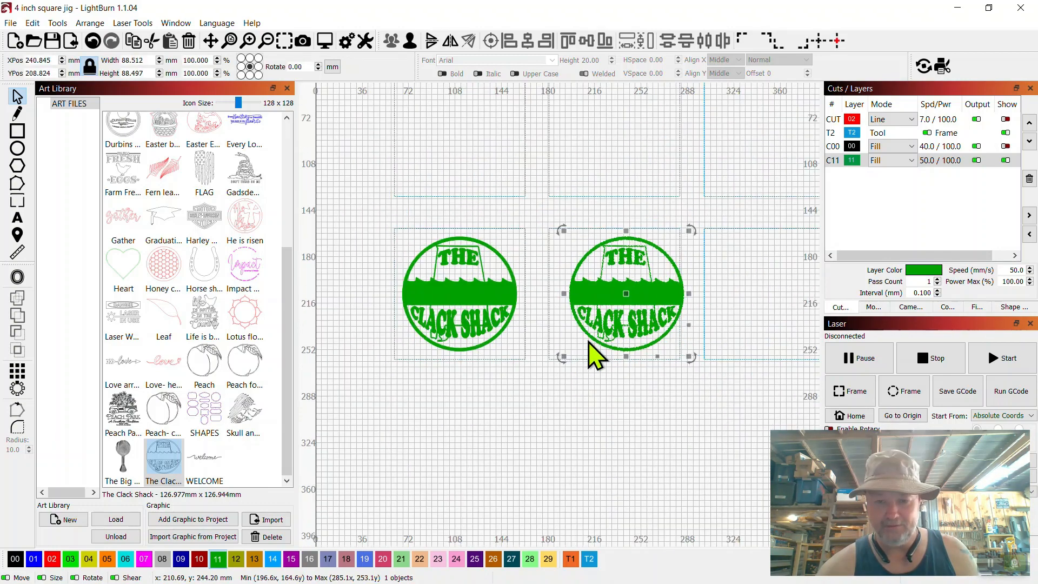
{"action": "scroll", "coordinate": [584, 339], "scroll_direction": "up", "scroll_amount": 3}
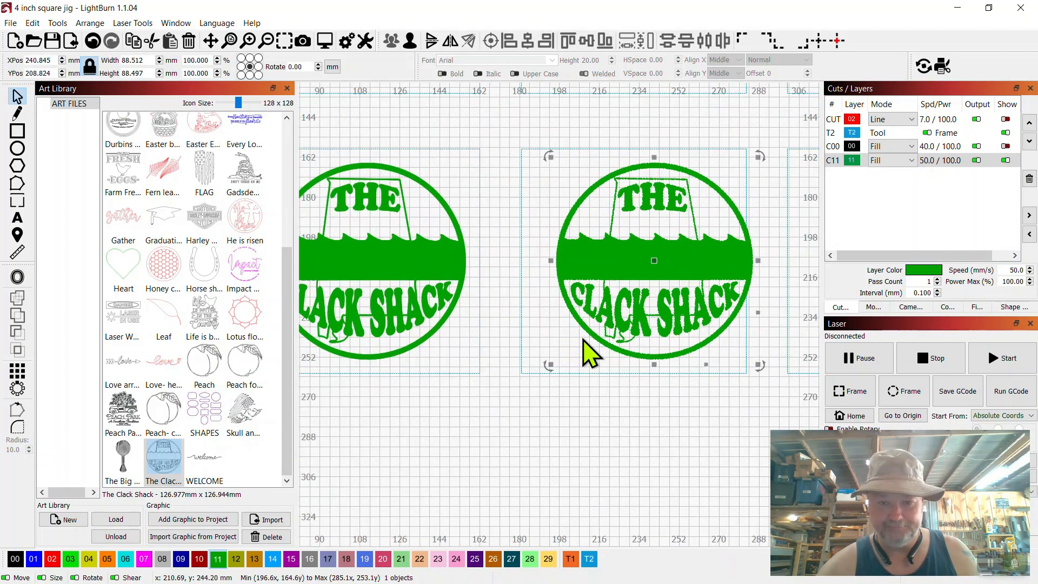
{"action": "left_click", "coordinate": [522, 333], "text": "shift"}
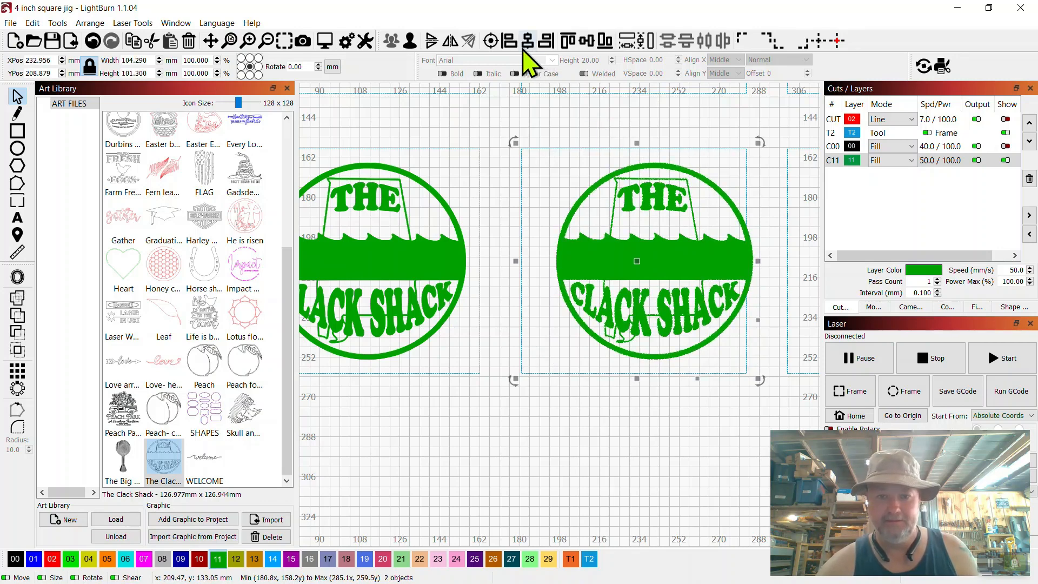
{"action": "left_click", "coordinate": [491, 40]}
{"action": "left_click", "coordinate": [679, 432]}
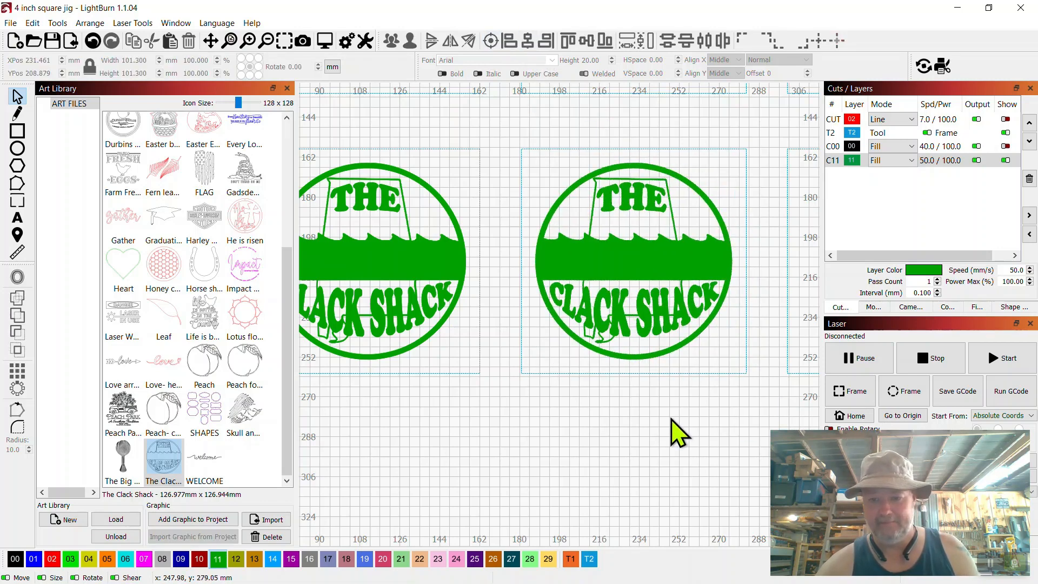
Paste a copy of the graphic into the lower-right square and align it with that square's centre
{"action": "left_click_drag", "start_coordinate": [671, 418], "coordinate": [424, 392]}
{"action": "right_click", "coordinate": [622, 219]}
{"action": "left_click", "coordinate": [645, 246]}
{"action": "left_click_drag", "start_coordinate": [625, 226], "coordinate": [667, 258]}
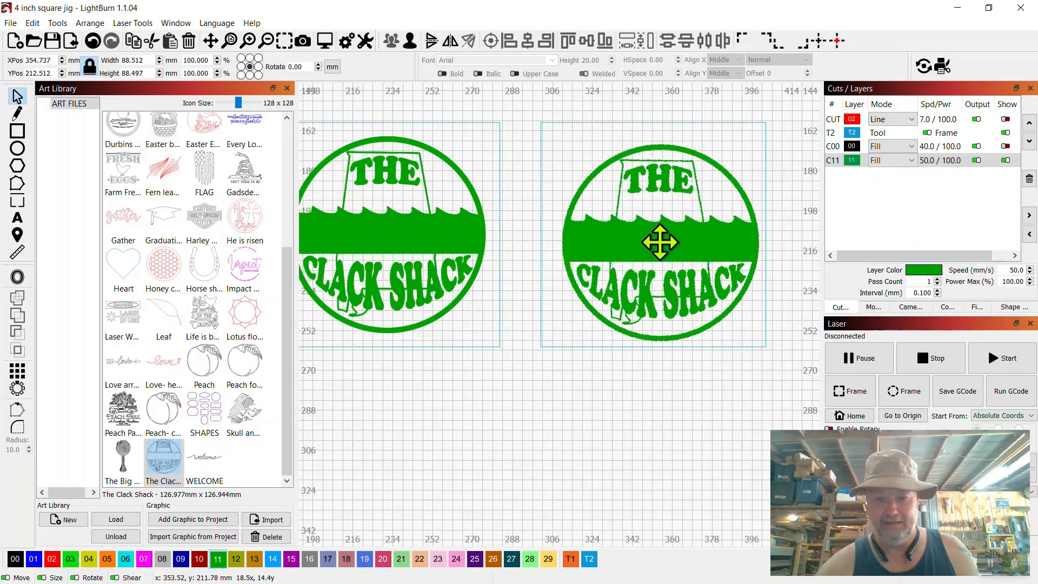
{"action": "left_click", "coordinate": [542, 310], "text": "shift"}
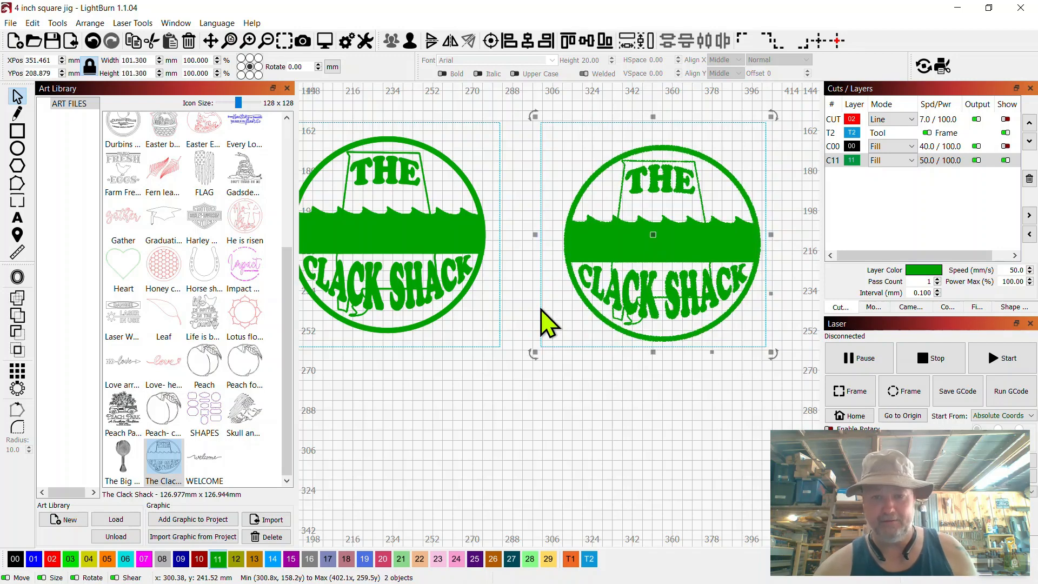
{"action": "left_click", "coordinate": [491, 41]}
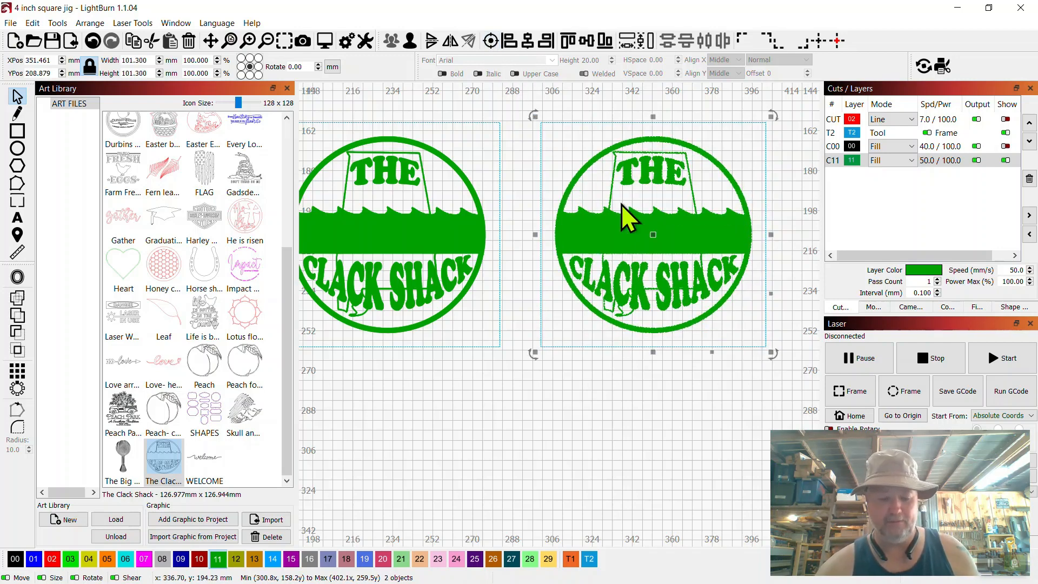
Paste a copy of the graphic into the upper-right square and align it with that square's centre
{"action": "scroll", "coordinate": [621, 205], "scroll_direction": "up", "scroll_amount": 5}
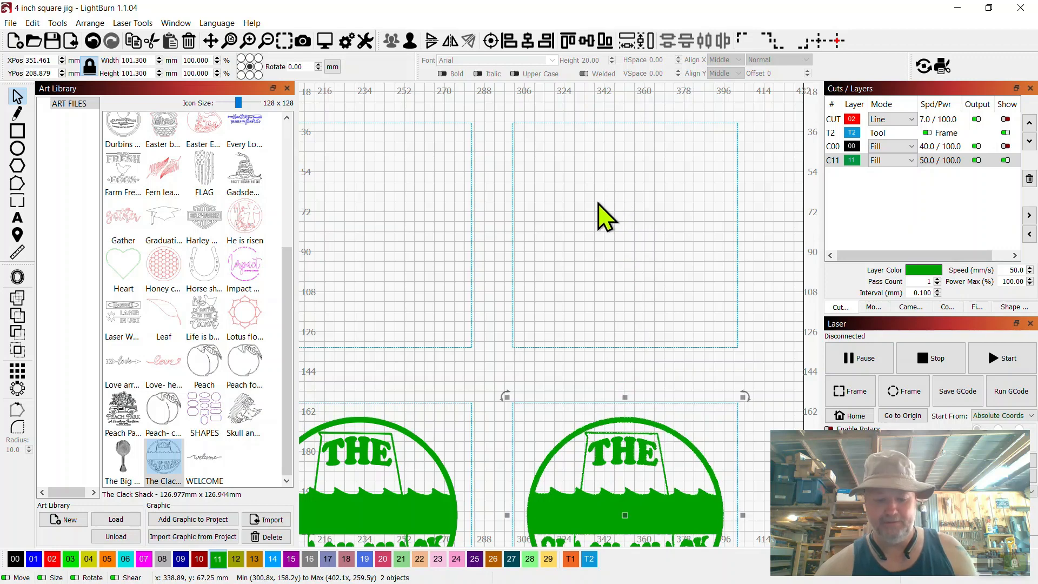
{"action": "right_click", "coordinate": [598, 203]}
{"action": "left_click", "coordinate": [629, 235]}
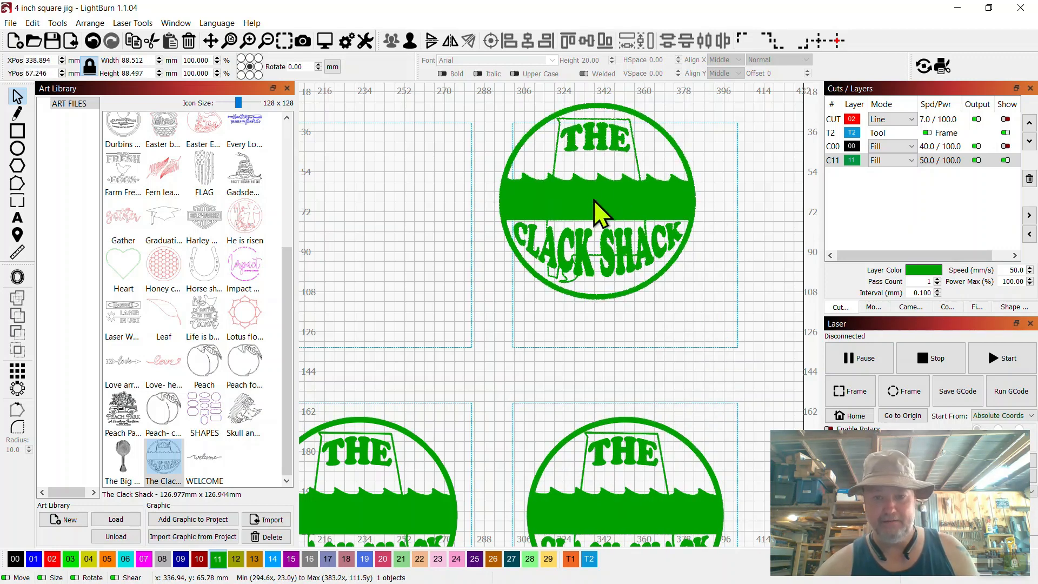
{"action": "left_click_drag", "start_coordinate": [594, 200], "coordinate": [632, 239]}
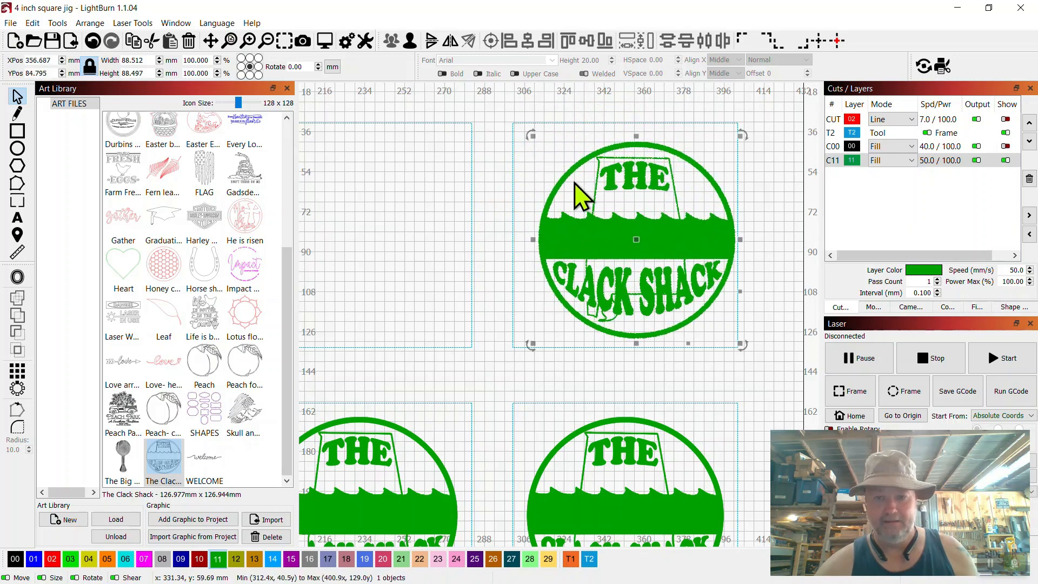
{"action": "left_click", "coordinate": [513, 170], "text": "shift"}
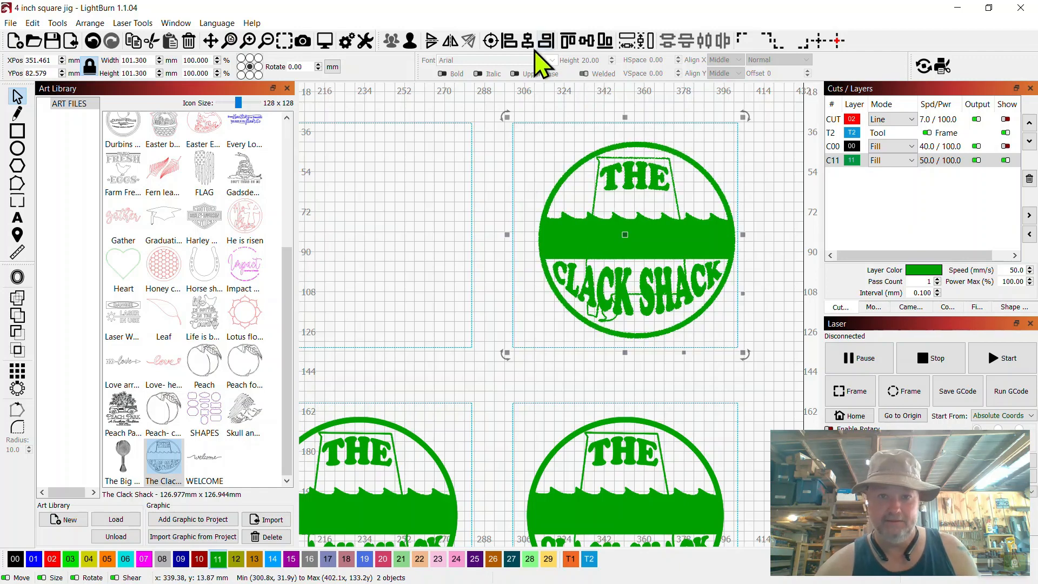
{"action": "left_click", "coordinate": [492, 43]}
{"action": "left_click", "coordinate": [424, 208]}
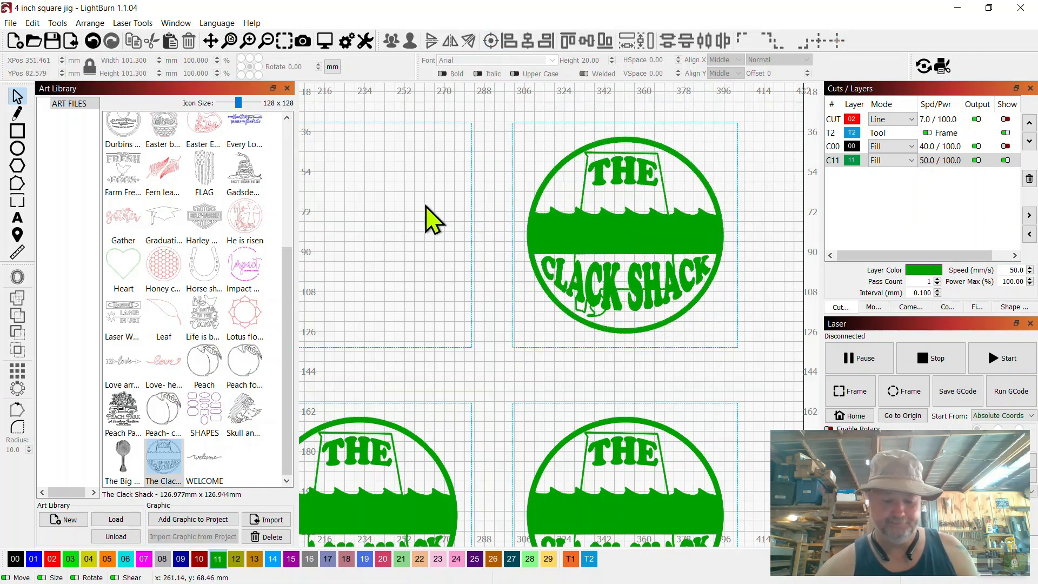
Paste a copy of the graphic into the upper-middle square and align it with that square's centre
{"action": "right_click", "coordinate": [426, 206]}
{"action": "left_click", "coordinate": [447, 242]}
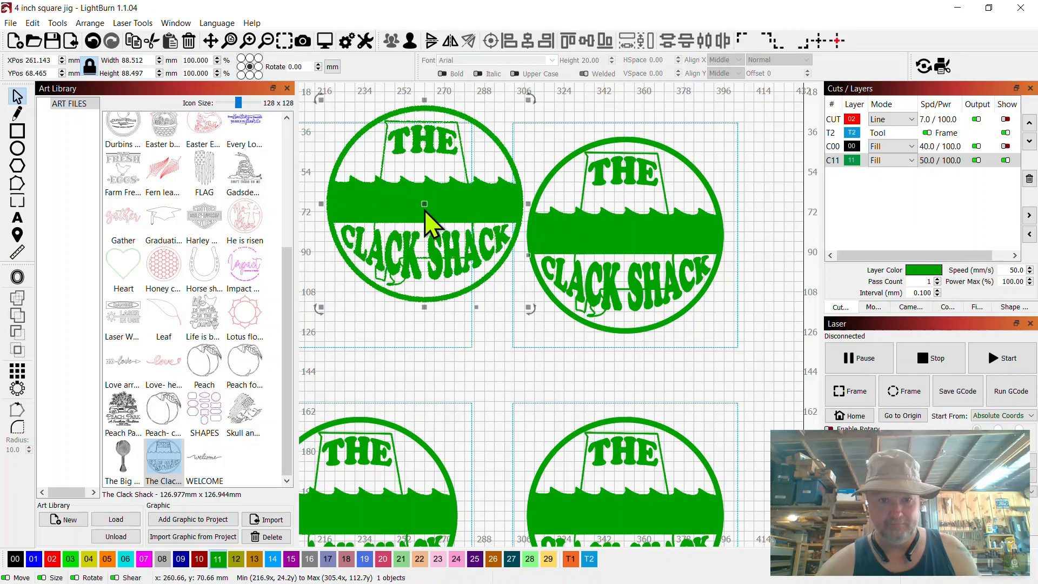
{"action": "left_click_drag", "start_coordinate": [408, 211], "coordinate": [354, 234]}
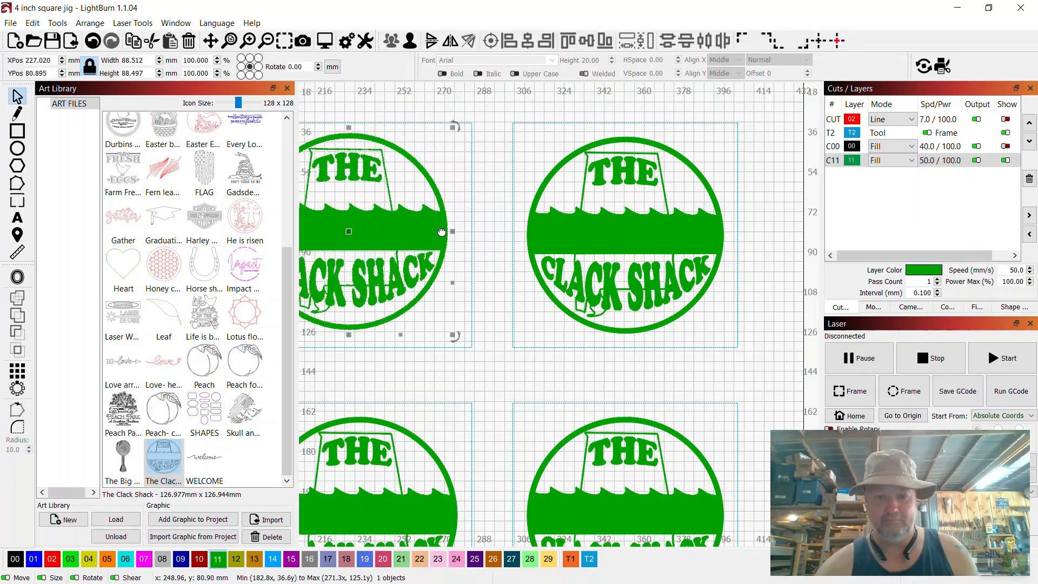
{"action": "left_click_drag", "start_coordinate": [442, 232], "coordinate": [640, 257]}
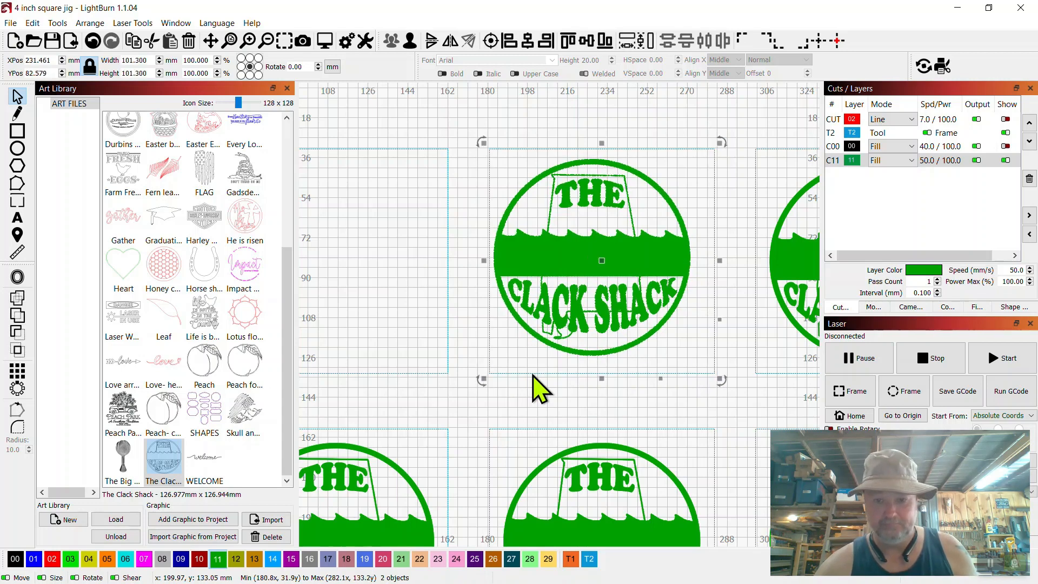
{"action": "left_click", "coordinate": [520, 149], "text": "shift"}
{"action": "left_click", "coordinate": [490, 40]}
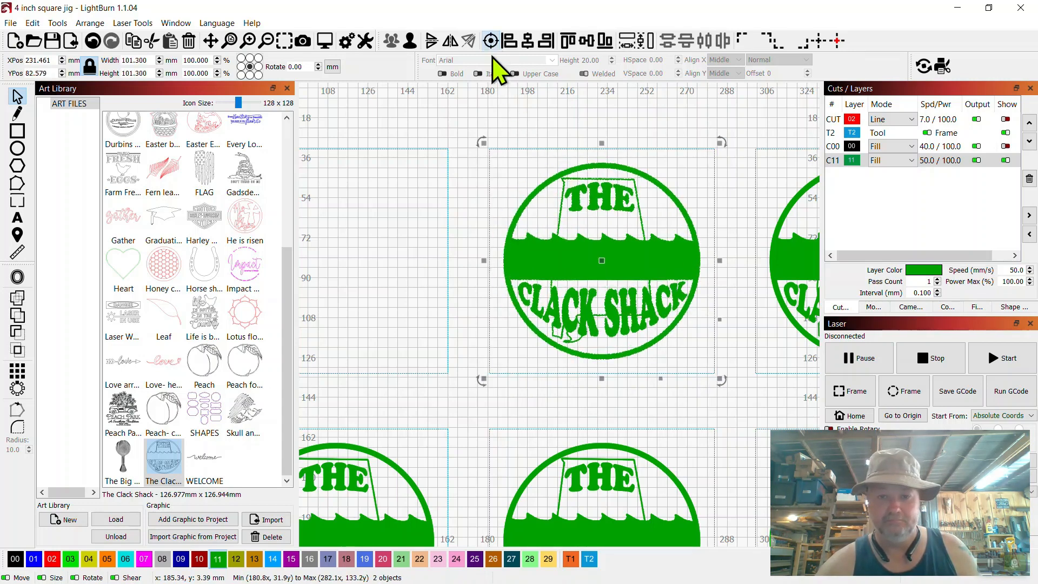
{"action": "left_click", "coordinate": [407, 262]}
Paste a copy of the graphic into the upper-left square and align it with that square's centre
{"action": "right_click", "coordinate": [408, 262]}
{"action": "left_click", "coordinate": [436, 297]}
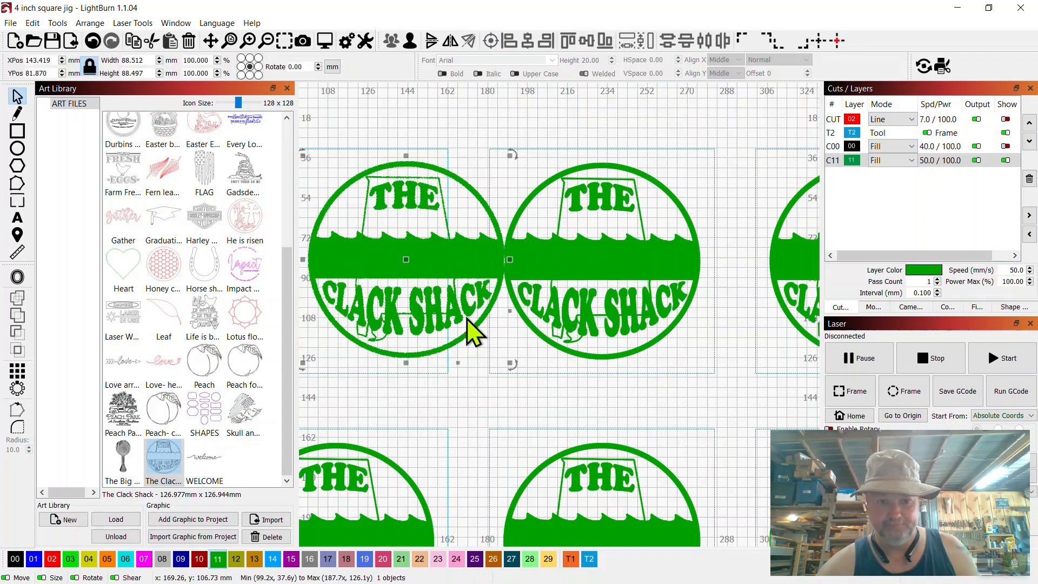
{"action": "left_click_drag", "start_coordinate": [453, 422], "coordinate": [676, 417]}
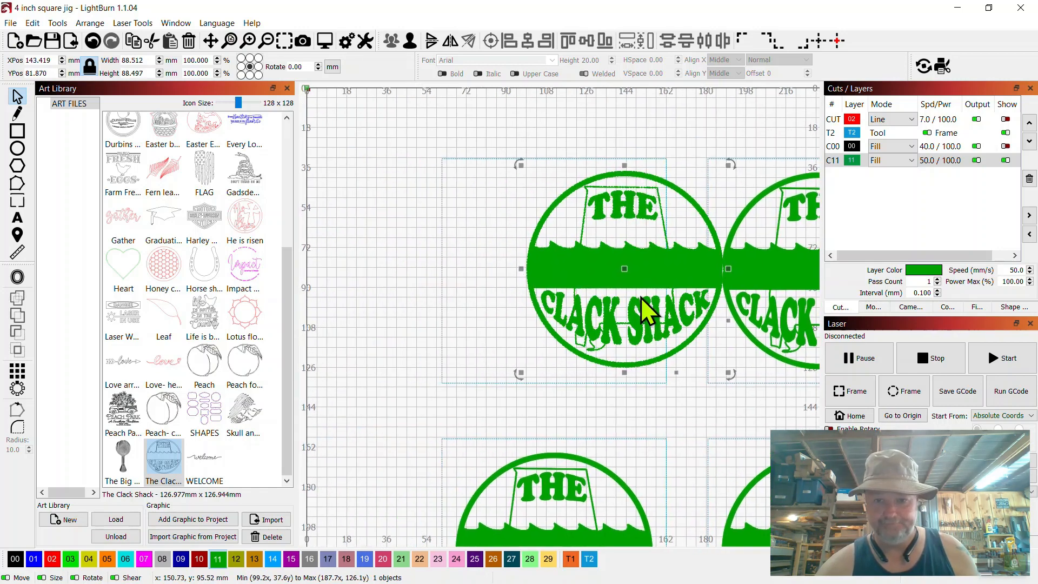
{"action": "left_click_drag", "start_coordinate": [624, 270], "coordinate": [547, 275]}
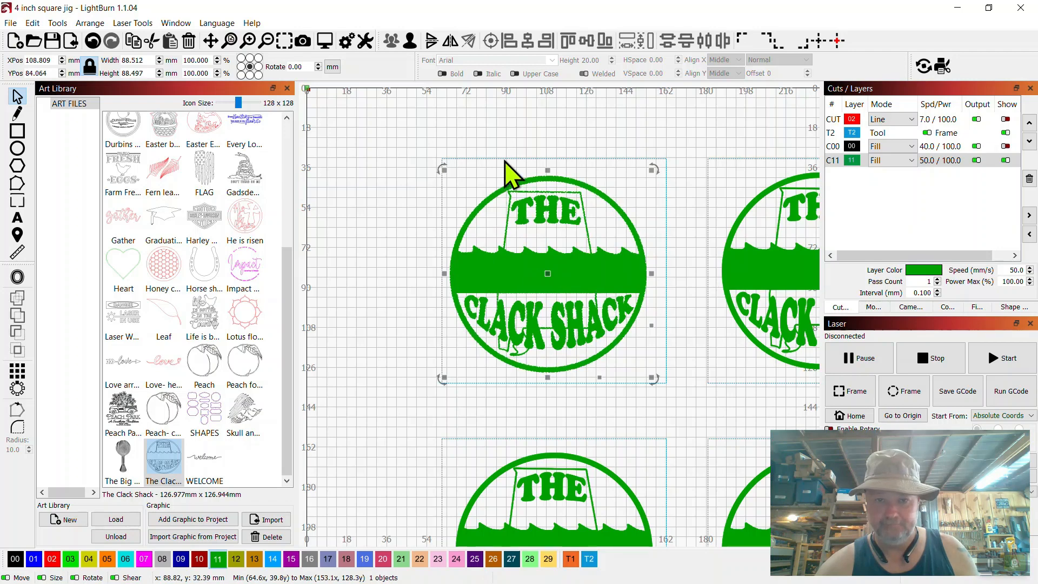
{"action": "scroll", "coordinate": [449, 223], "scroll_direction": "up", "scroll_amount": 5}
{"action": "scroll", "coordinate": [449, 223], "scroll_direction": "up", "scroll_amount": 1}
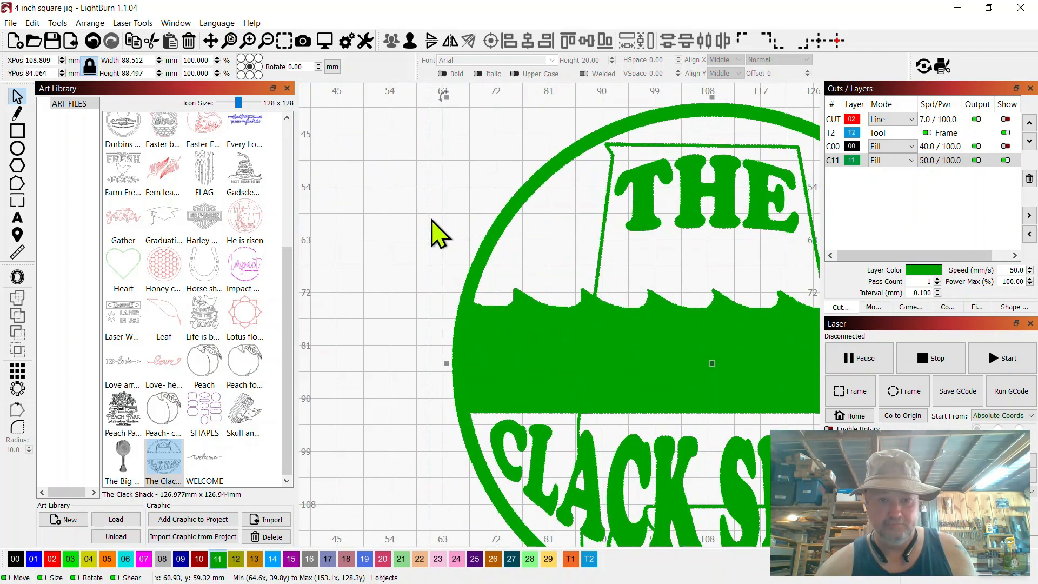
{"action": "left_click", "coordinate": [491, 40]}
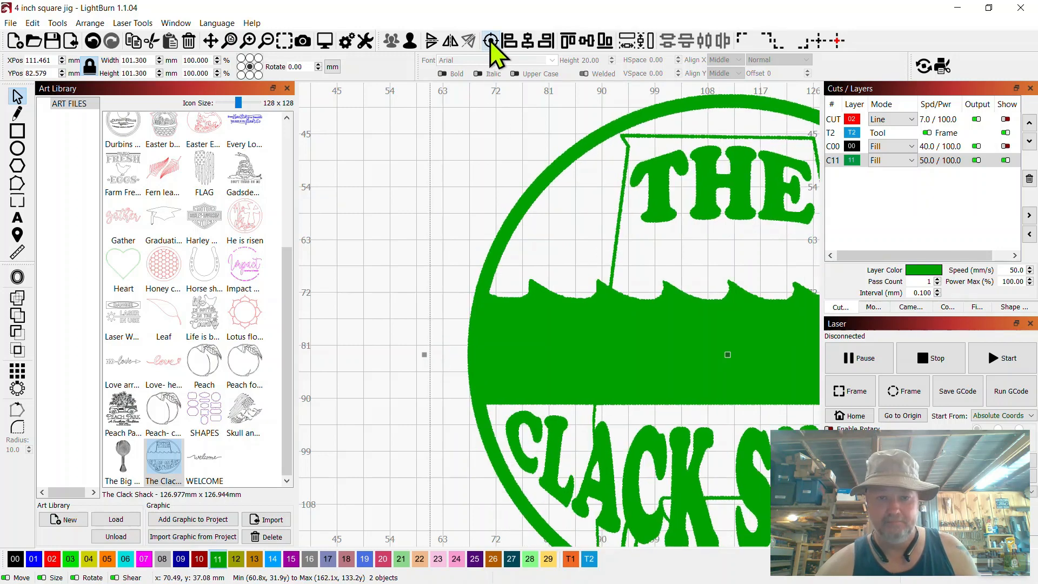
{"action": "scroll", "coordinate": [521, 174], "scroll_direction": "down", "scroll_amount": 10}
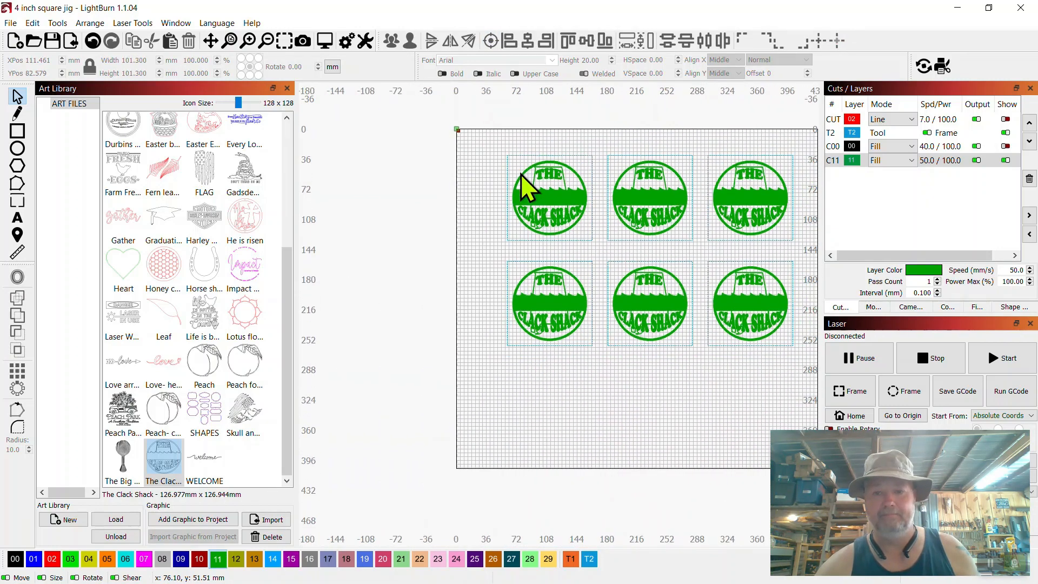
{"action": "left_click_drag", "start_coordinate": [679, 271], "coordinate": [590, 259]}
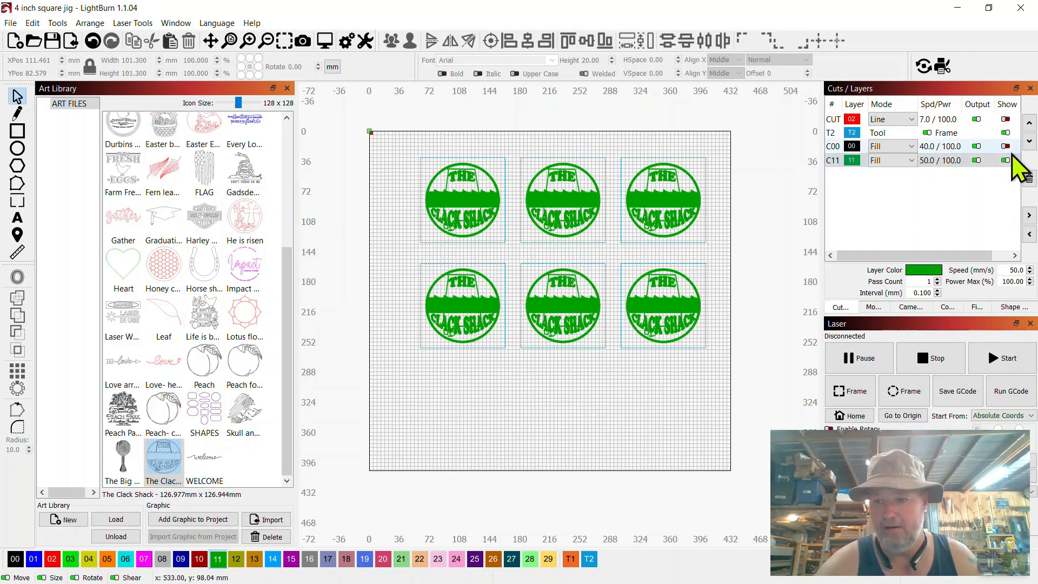
Turn off output and visibility for the green layer 11
{"action": "left_click", "coordinate": [977, 160]}
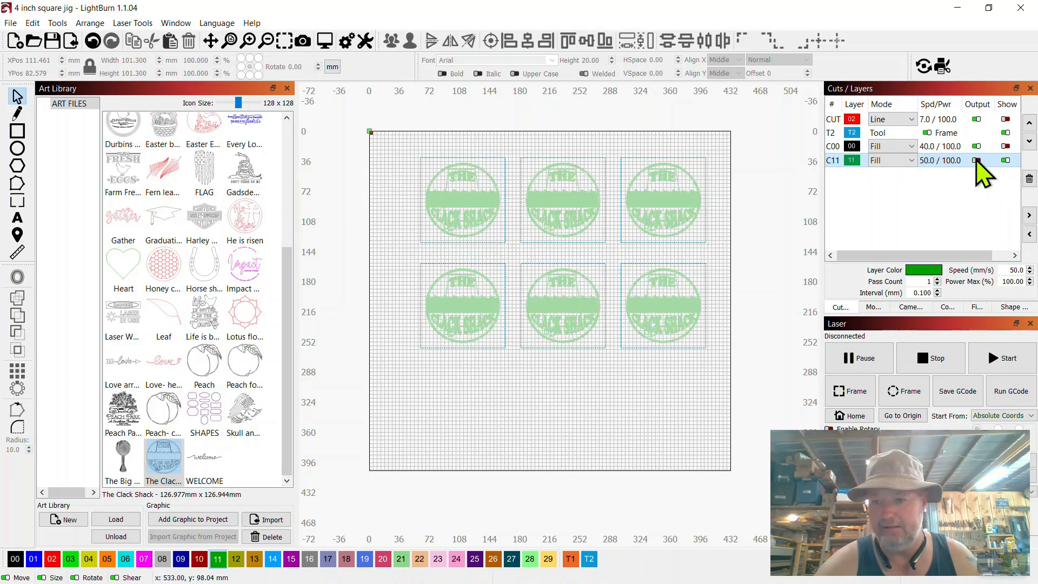
{"action": "left_click", "coordinate": [1006, 160]}
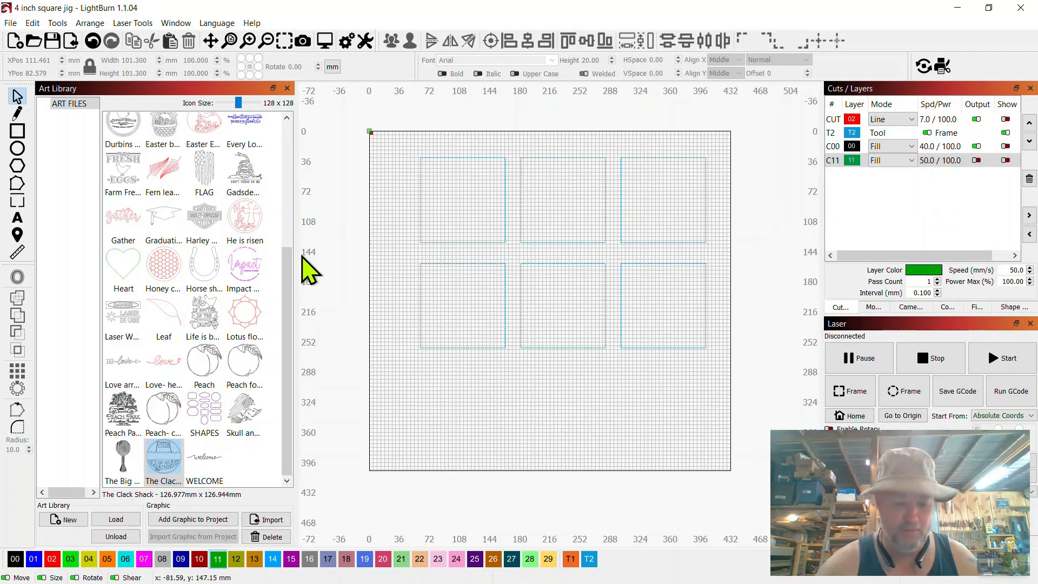
Add the Peach graphic from the art library to the project and assign it to layer colour 13
{"action": "left_click", "coordinate": [200, 355]}
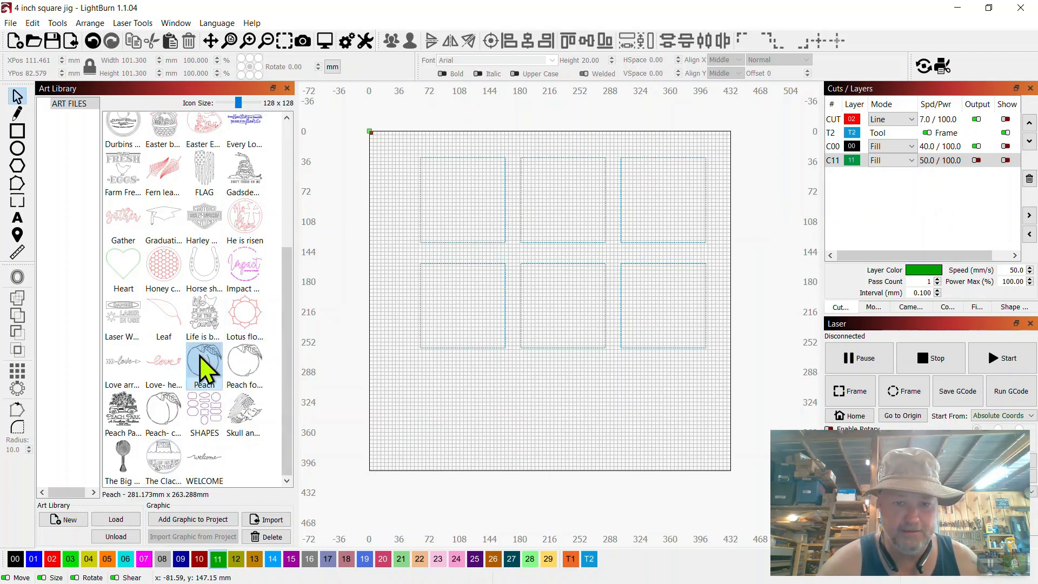
{"action": "double_click", "coordinate": [204, 368]}
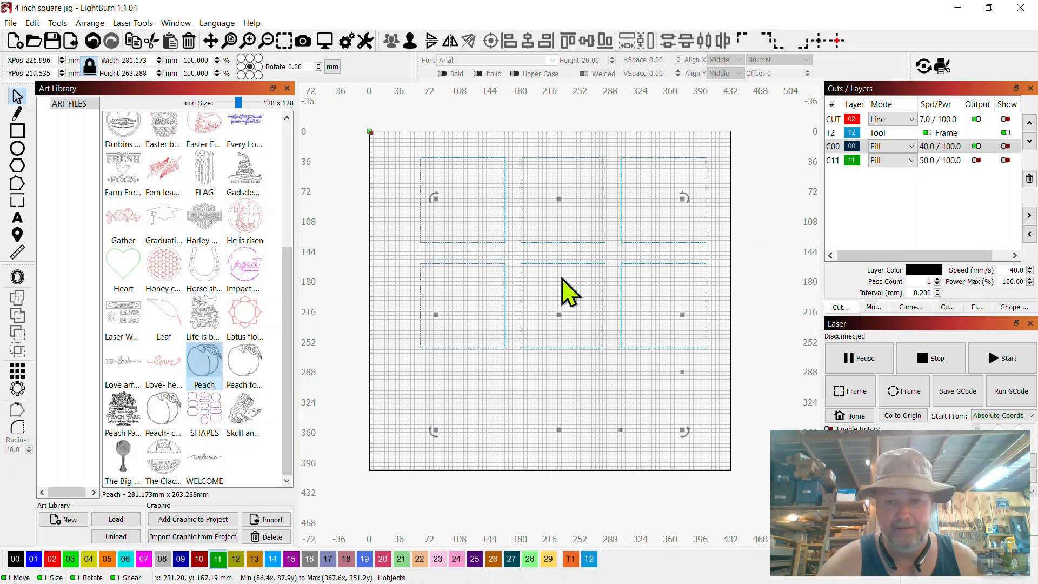
{"action": "left_click", "coordinate": [255, 559]}
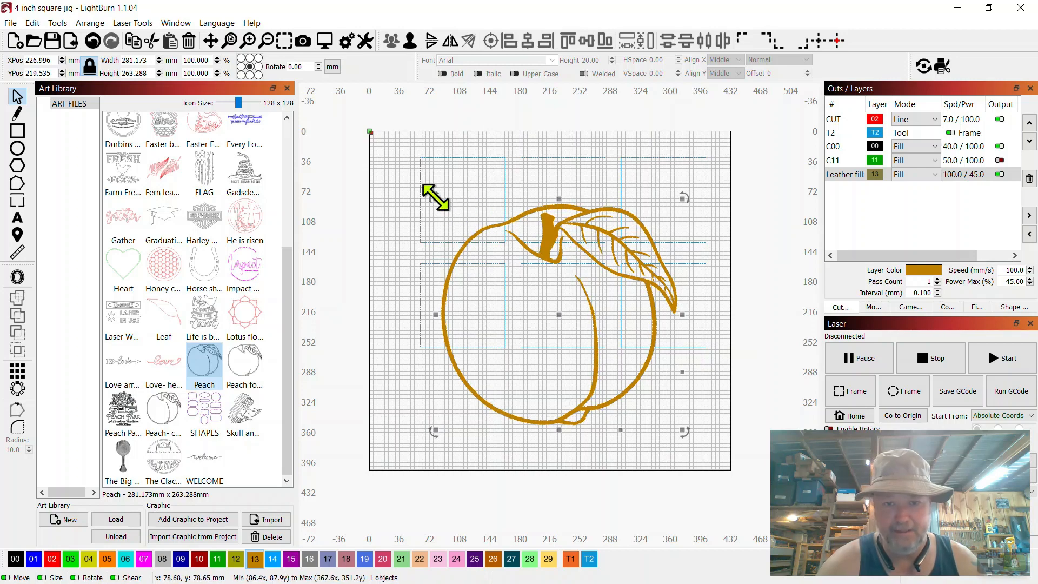
Shrink the peach graphic to about 79 mm wide and place it in the lower-left square
{"action": "left_click_drag", "start_coordinate": [436, 198], "coordinate": [588, 340]}
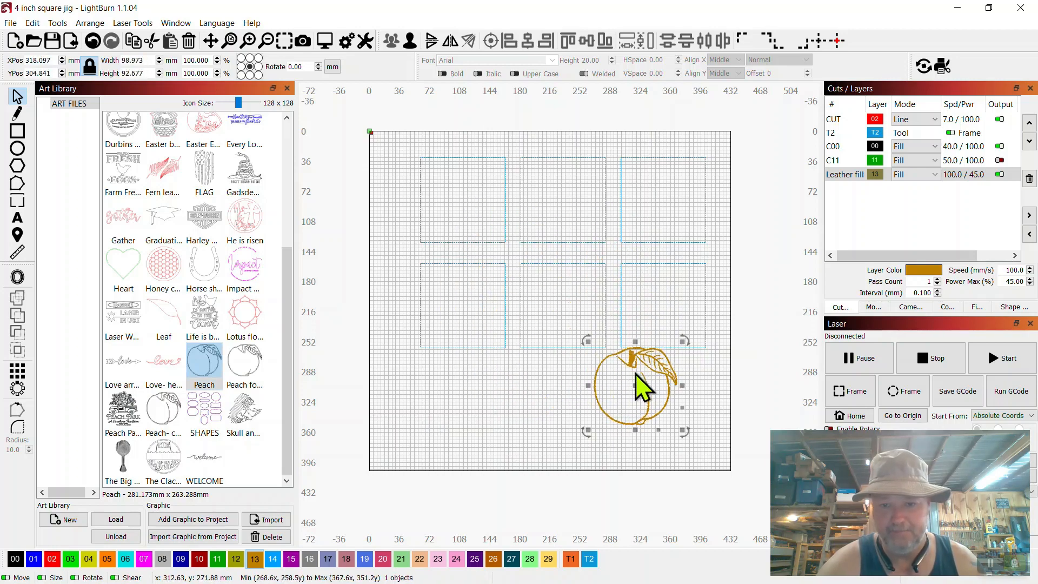
{"action": "left_click_drag", "start_coordinate": [637, 384], "coordinate": [464, 306]}
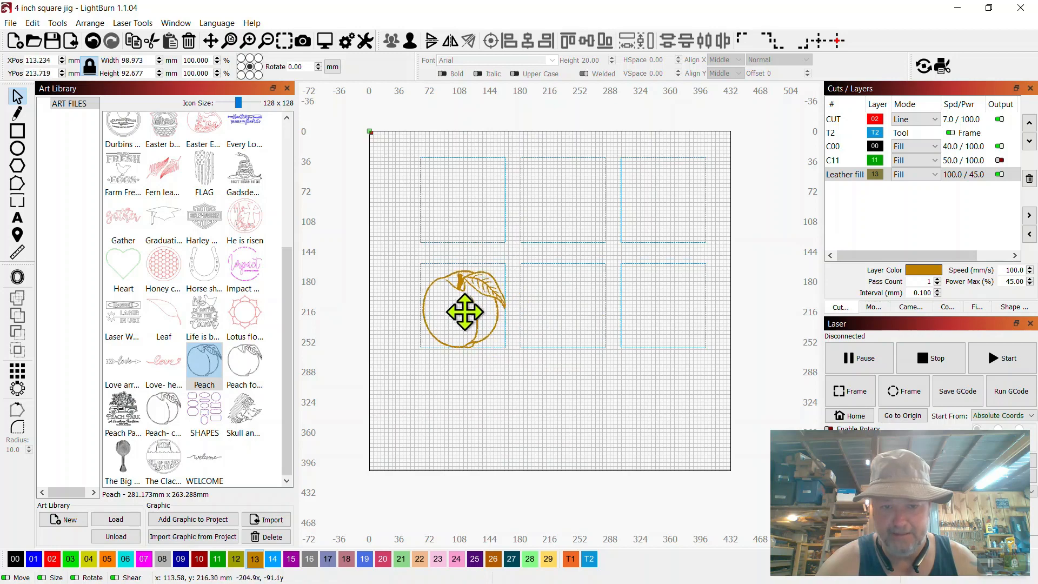
{"action": "left_click_drag", "start_coordinate": [418, 265], "coordinate": [433, 279]}
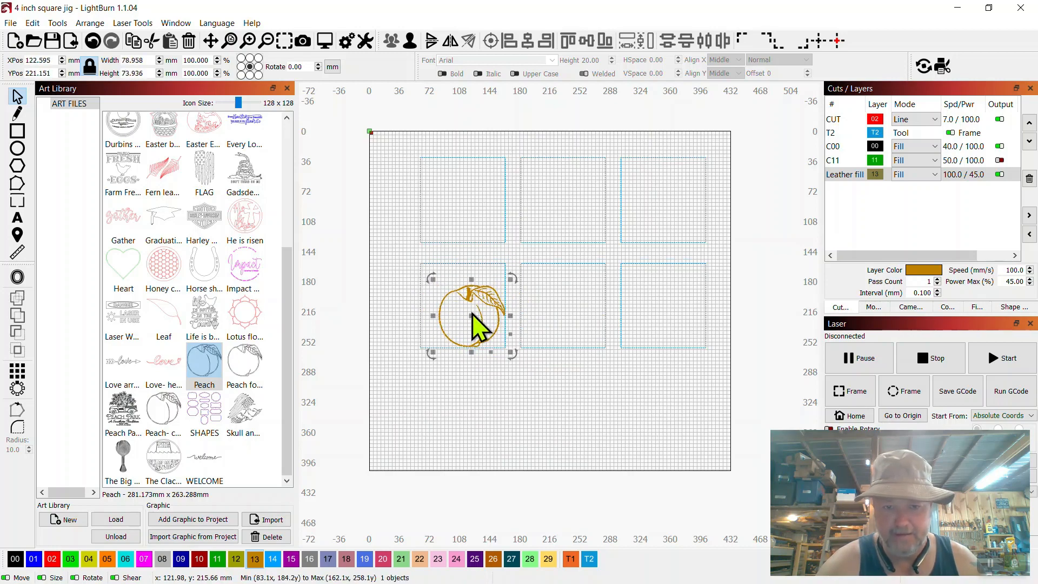
Align the peach graphic's centre with the centre of the lower-left square
{"action": "scroll", "coordinate": [472, 318], "scroll_direction": "up", "scroll_amount": 2}
{"action": "scroll", "coordinate": [473, 323], "scroll_direction": "up", "scroll_amount": 2}
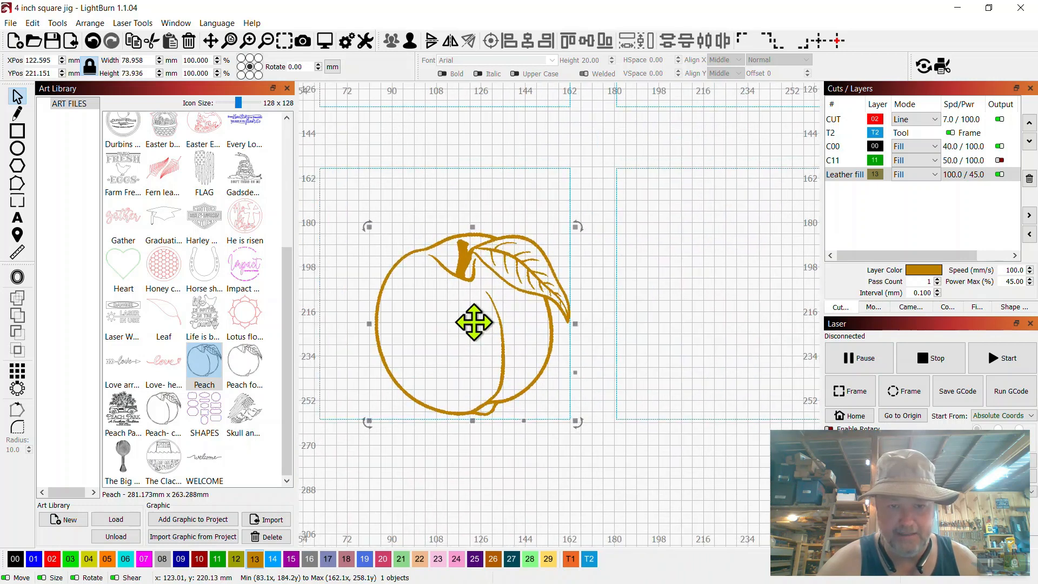
{"action": "left_click", "coordinate": [395, 169], "text": "shift"}
{"action": "left_click", "coordinate": [490, 41]}
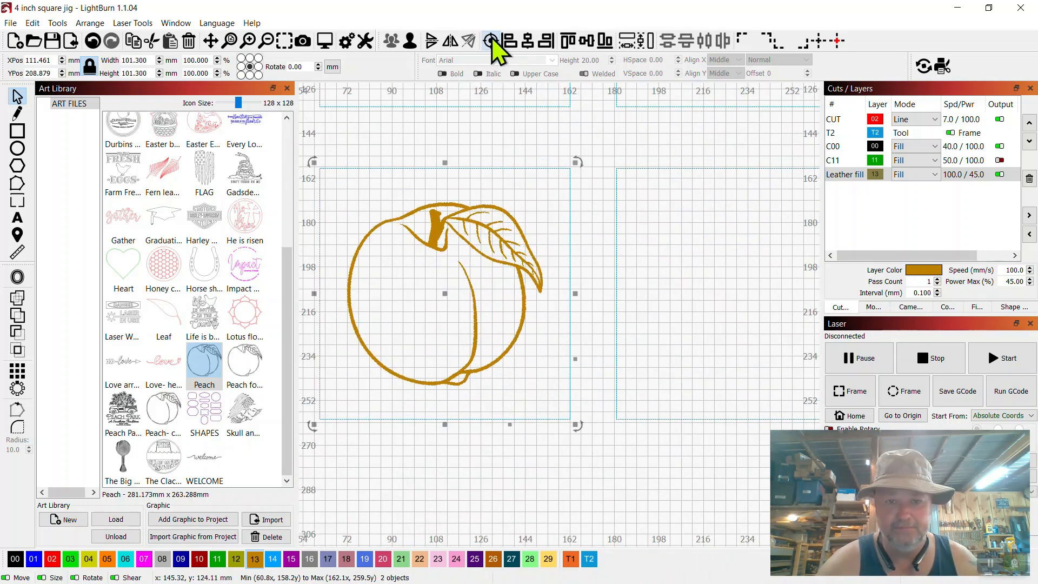
{"action": "left_click", "coordinate": [635, 473]}
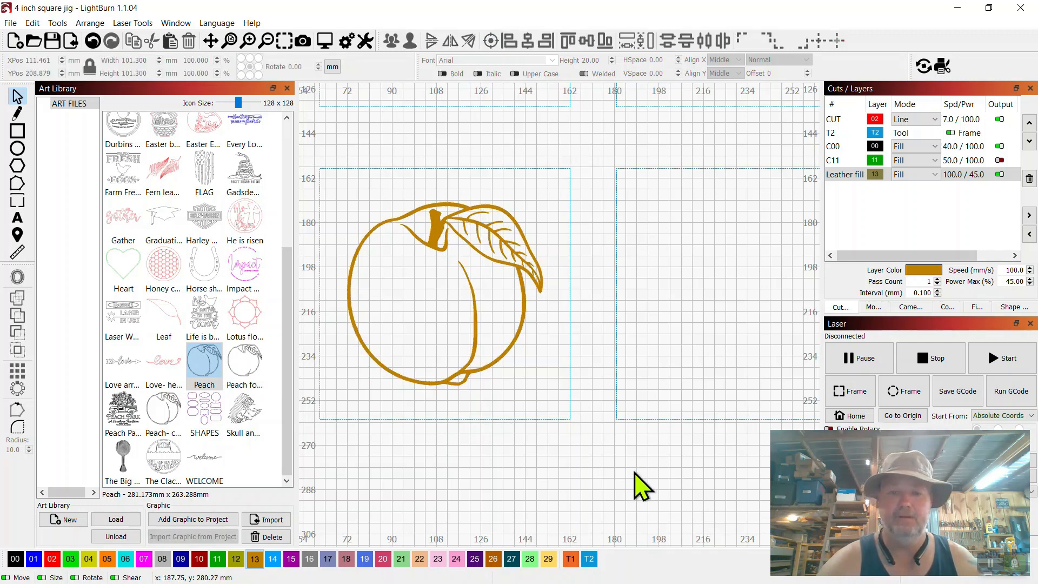
Paste a copy of the peach into the lower-middle square and align it with that square's centre
{"action": "left_click", "coordinate": [489, 267]}
{"action": "right_click", "coordinate": [481, 252]}
{"action": "right_click", "coordinate": [714, 253]}
{"action": "left_click", "coordinate": [734, 285]}
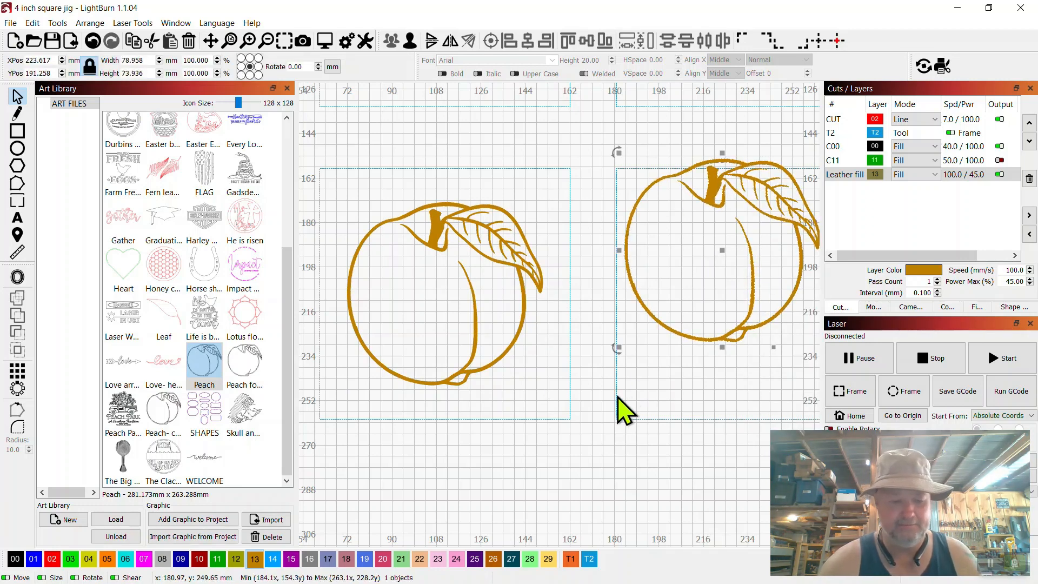
{"action": "left_click", "coordinate": [617, 400], "text": "shift"}
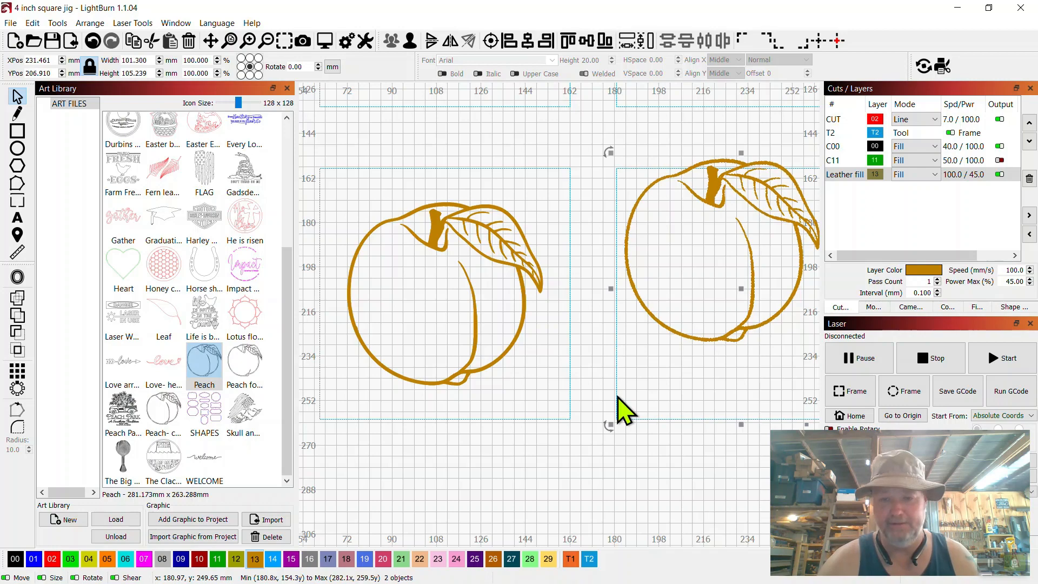
{"action": "left_click", "coordinate": [491, 41]}
{"action": "scroll", "coordinate": [622, 173], "scroll_direction": "down", "scroll_amount": 6}
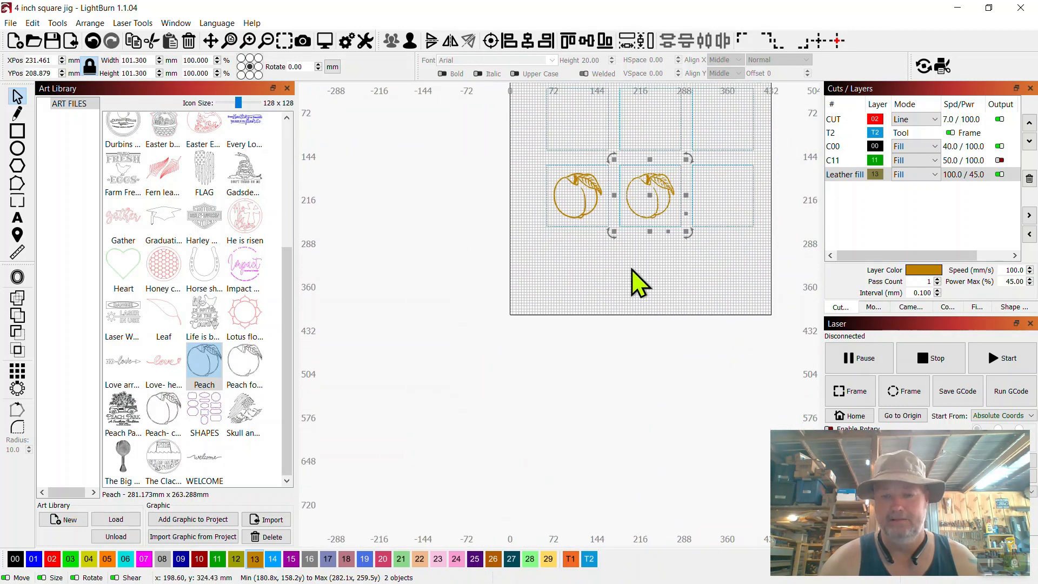
{"action": "left_click", "coordinate": [633, 281]}
Turn off output and visibility for the Leather fill layer 13
{"action": "scroll", "coordinate": [727, 246], "scroll_direction": "up", "scroll_amount": 1}
{"action": "left_click_drag", "start_coordinate": [727, 246], "coordinate": [694, 371]}
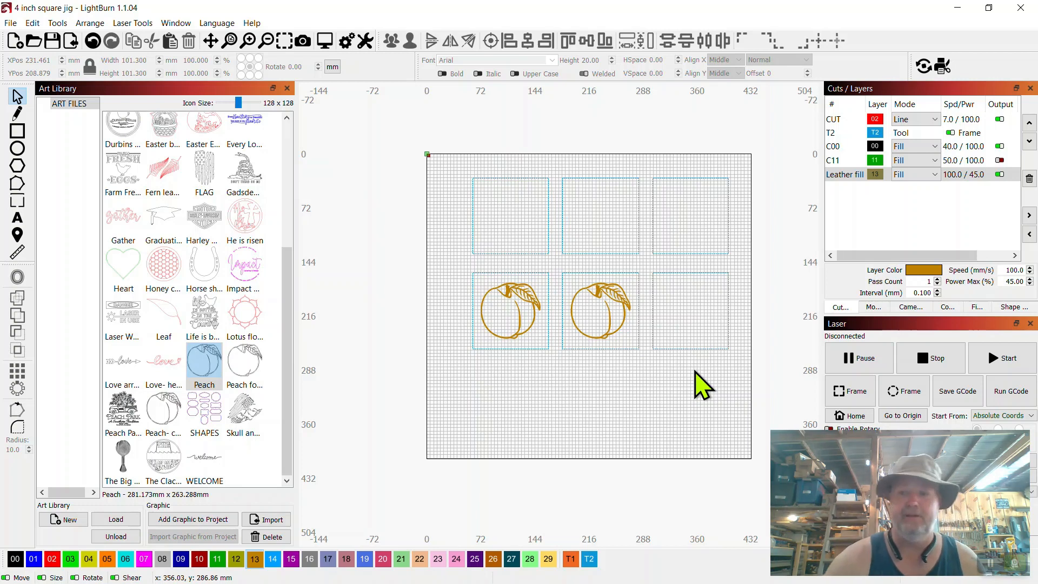
{"action": "left_click", "coordinate": [999, 175]}
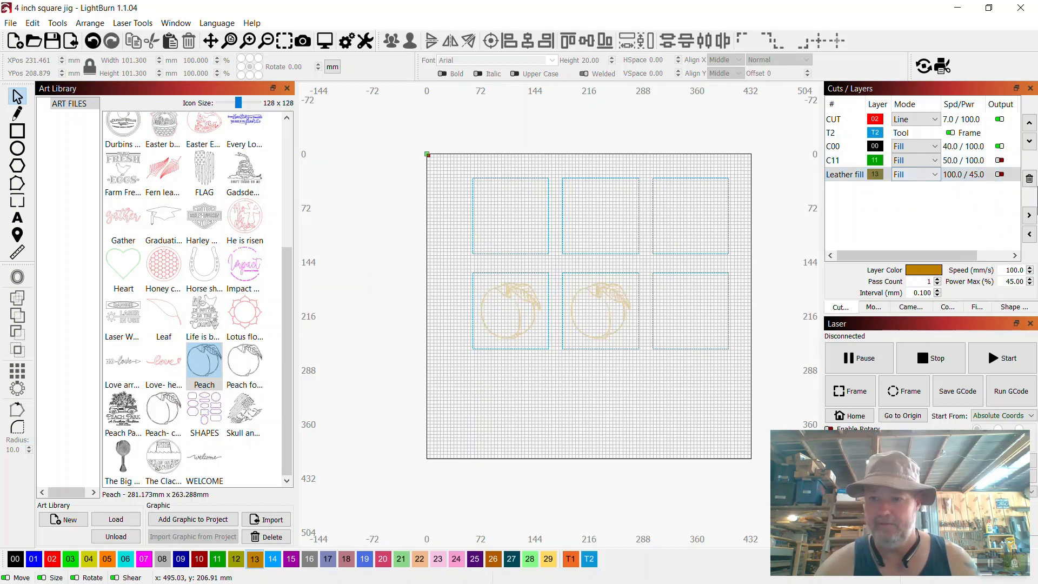
{"action": "left_click_drag", "start_coordinate": [819, 190], "coordinate": [794, 190]}
{"action": "left_click", "coordinate": [1000, 174]}
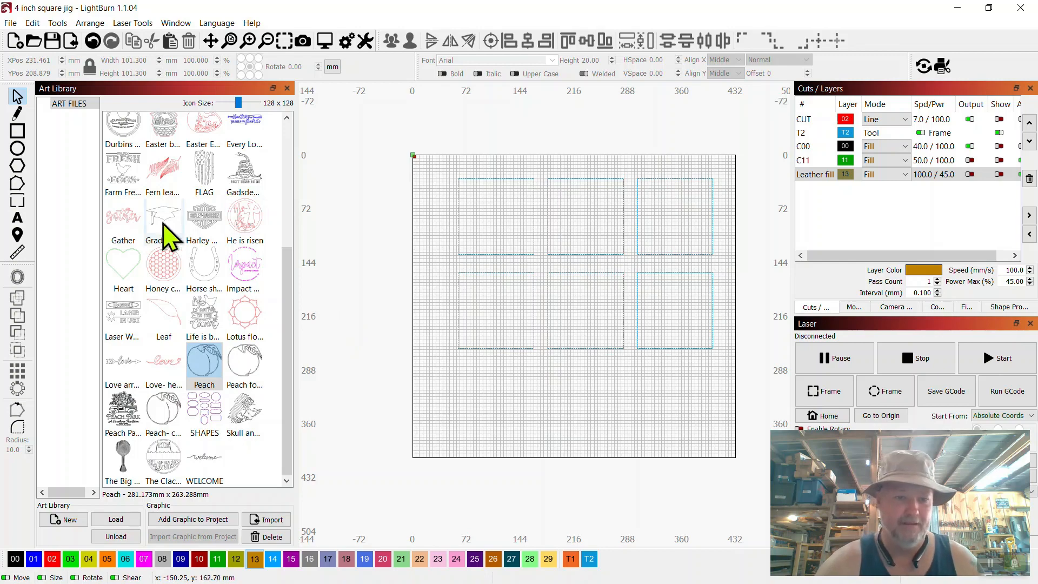
Add the Laser Warning graphic from the art library and scale it to about 70 mm wide inside the lower-left square
{"action": "left_click_drag", "start_coordinate": [125, 316], "coordinate": [501, 292]}
{"action": "left_click_drag", "start_coordinate": [583, 239], "coordinate": [511, 283]}
{"action": "left_click_drag", "start_coordinate": [469, 319], "coordinate": [509, 315]}
{"action": "left_click_drag", "start_coordinate": [551, 280], "coordinate": [503, 306]}
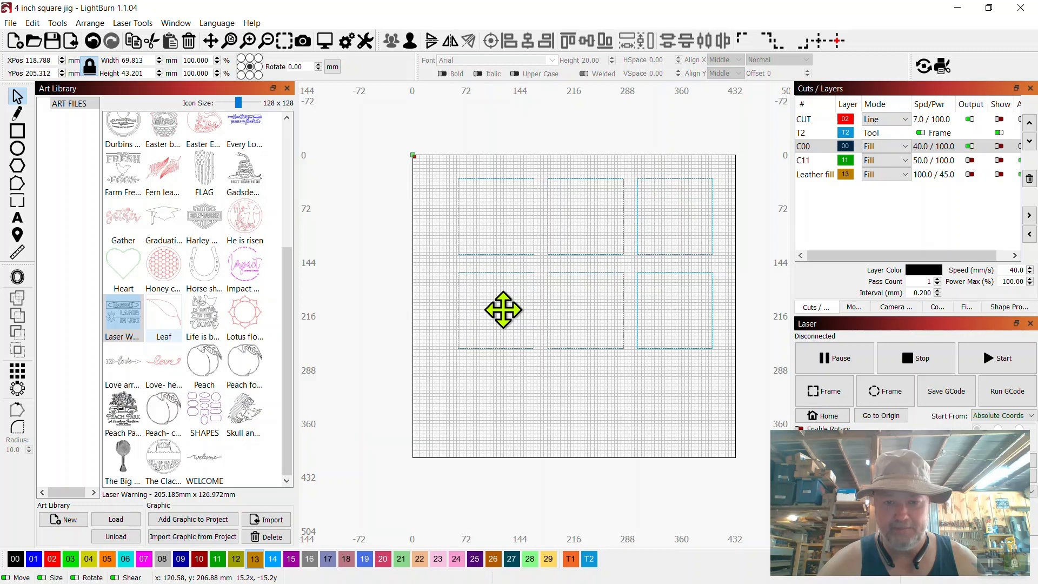
Assign the laser warning graphic to layer colour 25 and turn off that layer's output and visibility
{"action": "left_click", "coordinate": [475, 559]}
{"action": "left_click", "coordinate": [561, 352]}
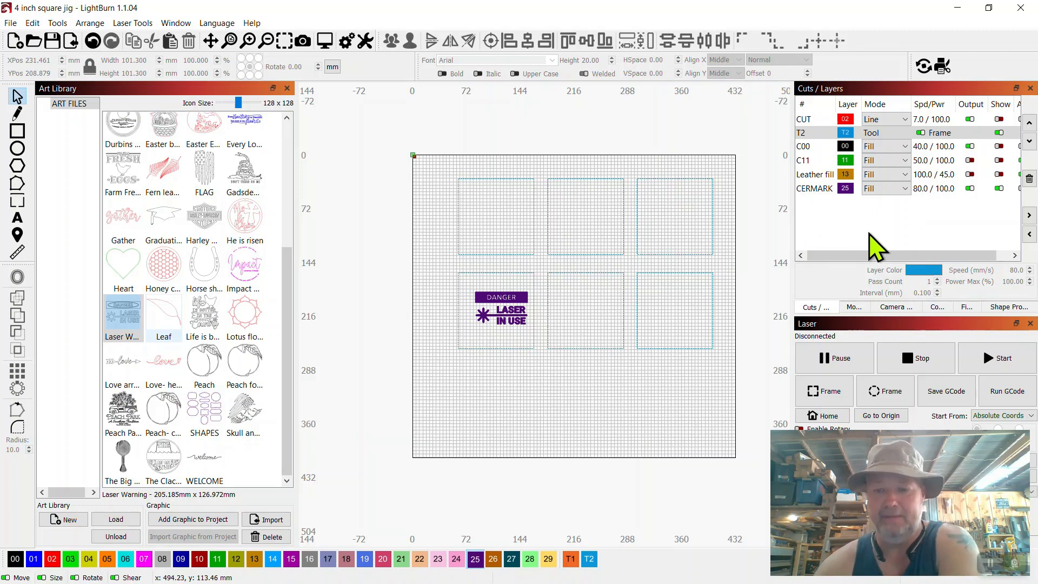
{"action": "left_click", "coordinate": [999, 188]}
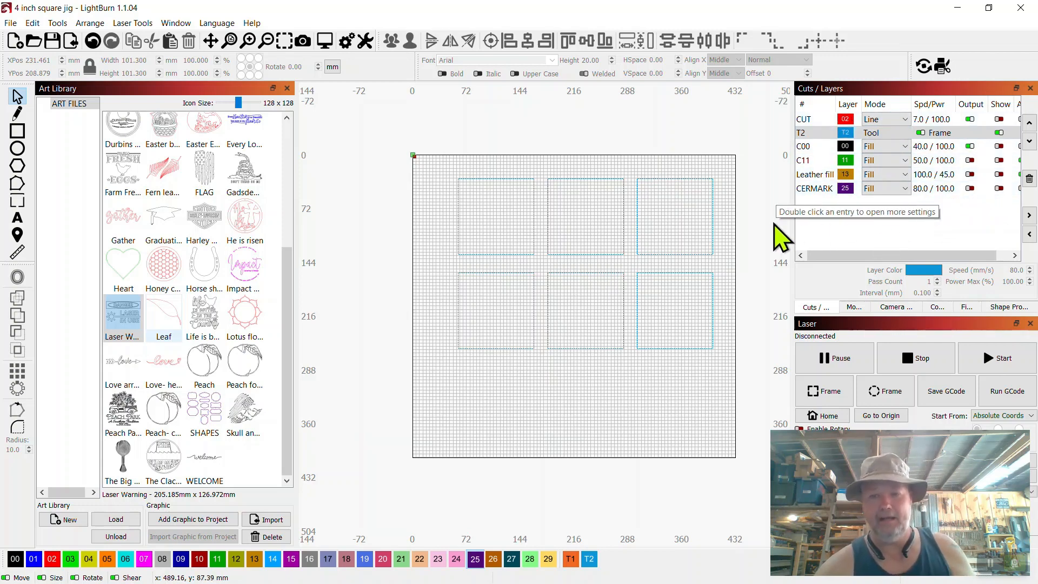
Show layers C00, C11, Leather fill and CERMARK, and turn output back on for C11, Leather fill and CERMARK
{"action": "left_click", "coordinate": [999, 146]}
{"action": "left_click", "coordinate": [999, 160]}
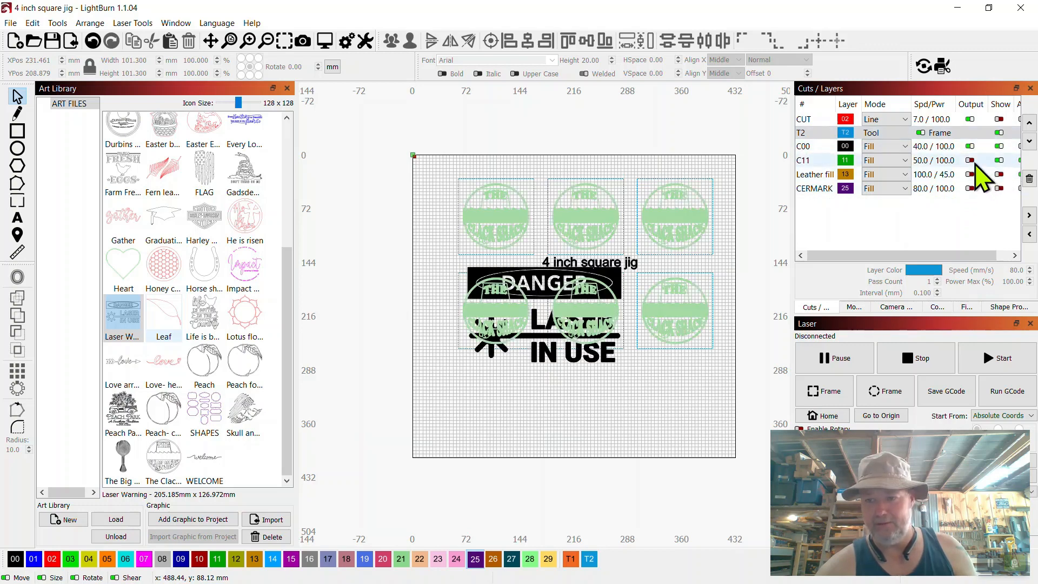
{"action": "left_click", "coordinate": [970, 160]}
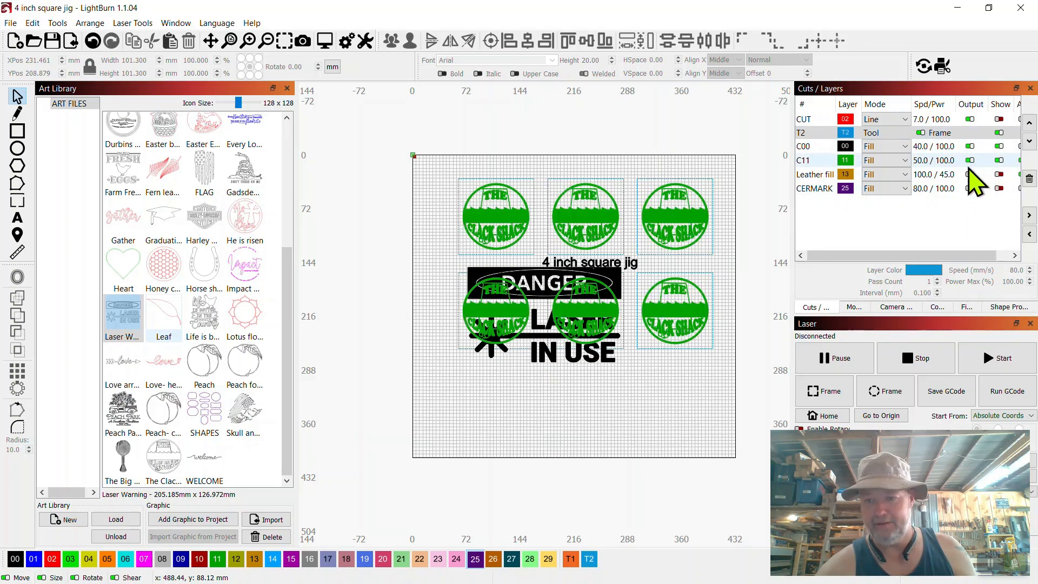
{"action": "left_click", "coordinate": [999, 188]}
{"action": "left_click", "coordinate": [1000, 175]}
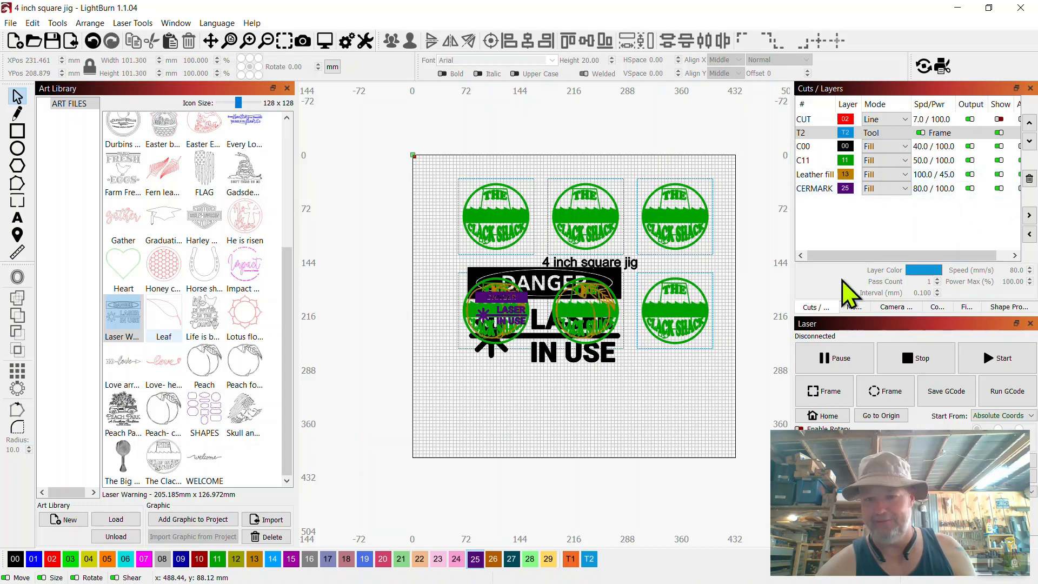
{"action": "left_click", "coordinate": [673, 306]}
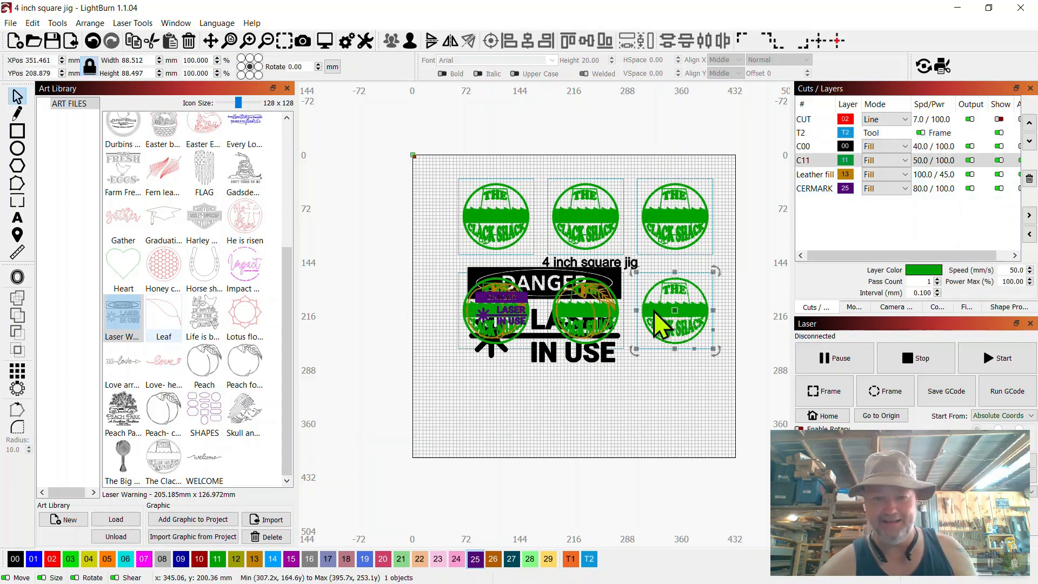
Delete the large and small laser warning graphics and both peaches, hiding layer C11 to reach the ones beneath it
{"action": "left_click", "coordinate": [538, 286]}
{"action": "key", "text": "Delete"}
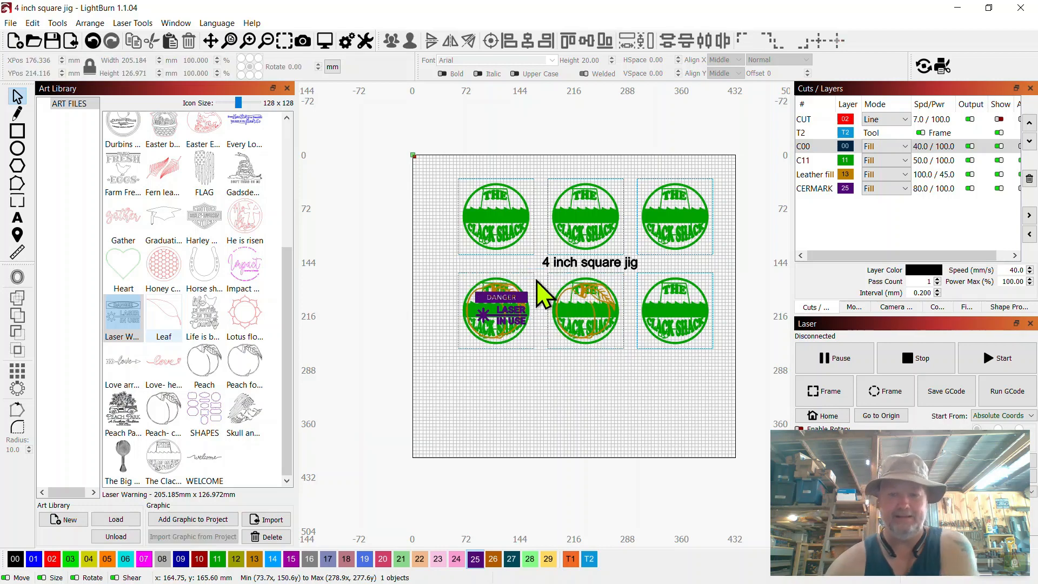
{"action": "left_click", "coordinate": [999, 161]}
{"action": "left_click", "coordinate": [598, 294]}
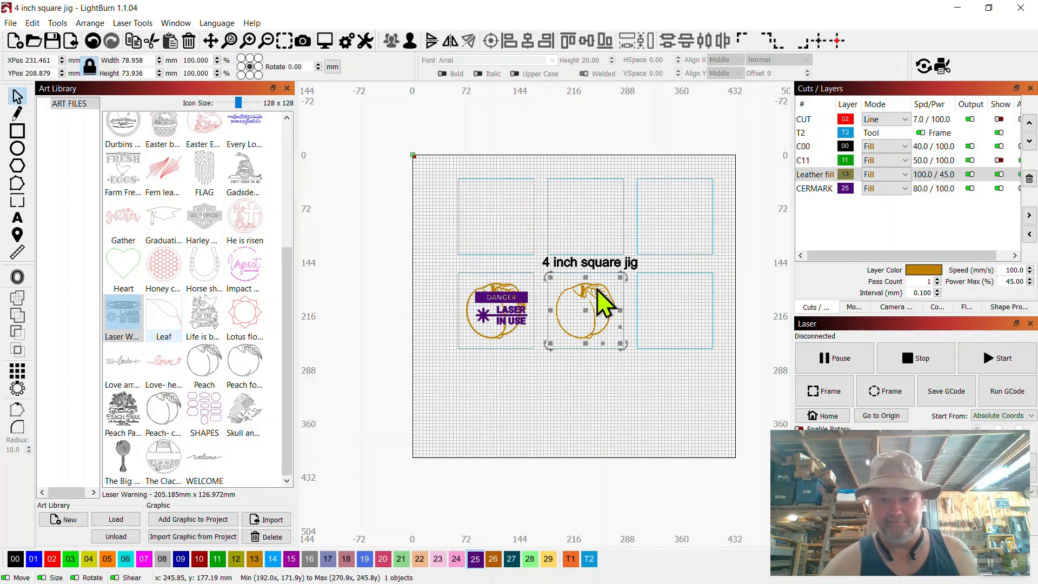
{"action": "key", "text": "Delete"}
{"action": "left_click", "coordinate": [498, 300]}
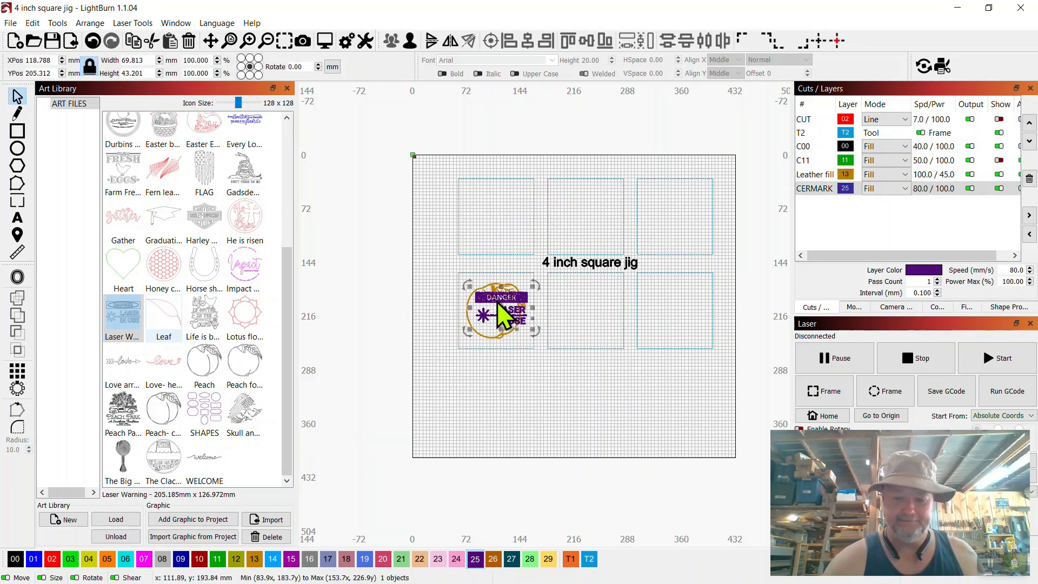
{"action": "key", "text": "Delete"}
{"action": "left_click", "coordinate": [492, 293]}
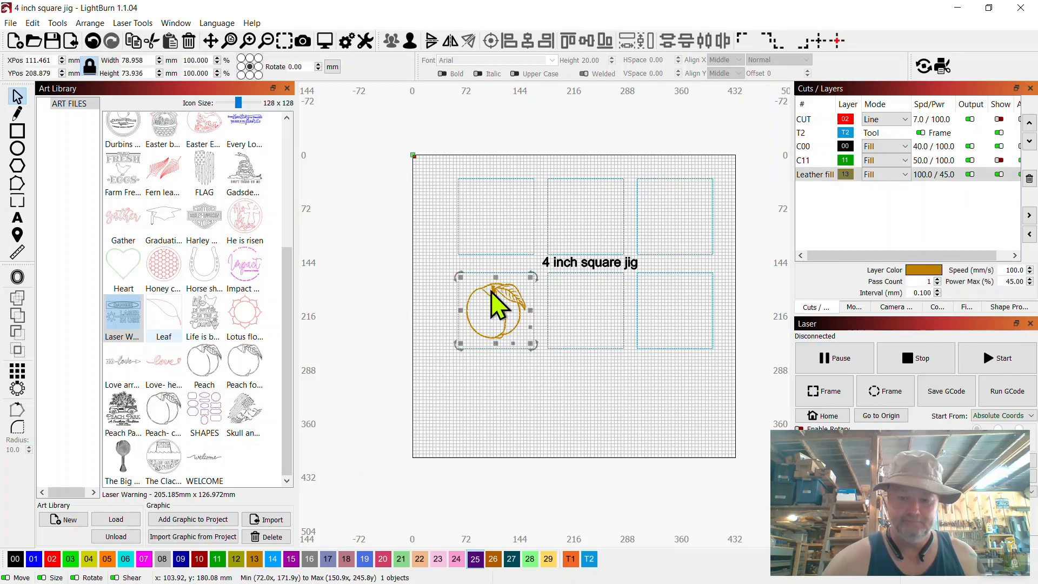
{"action": "key", "text": "Delete"}
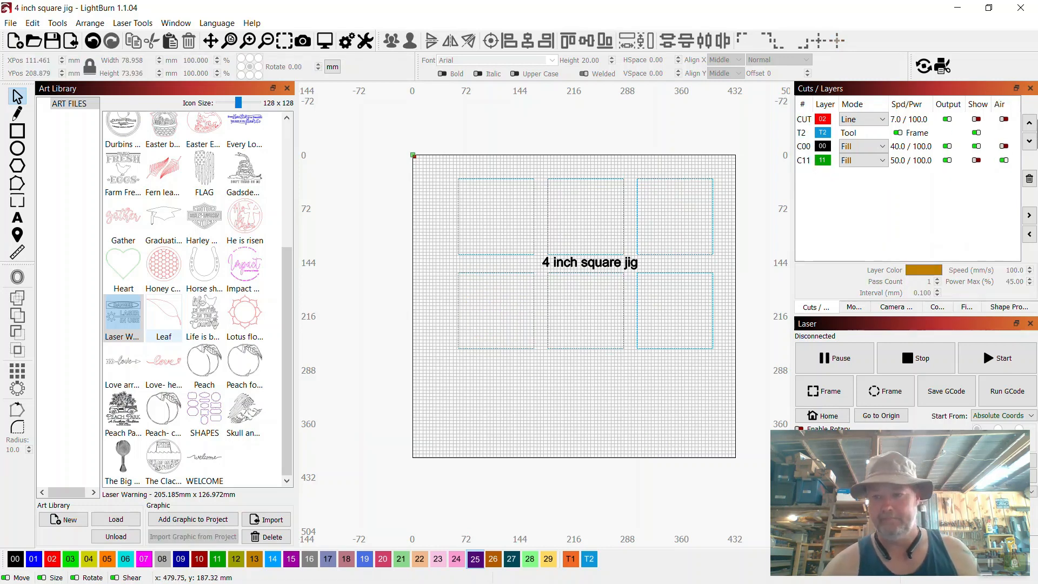
Show layer C11 again and select the graphic in the upper-right square to check it, then clear the selection
{"action": "left_click", "coordinate": [976, 160]}
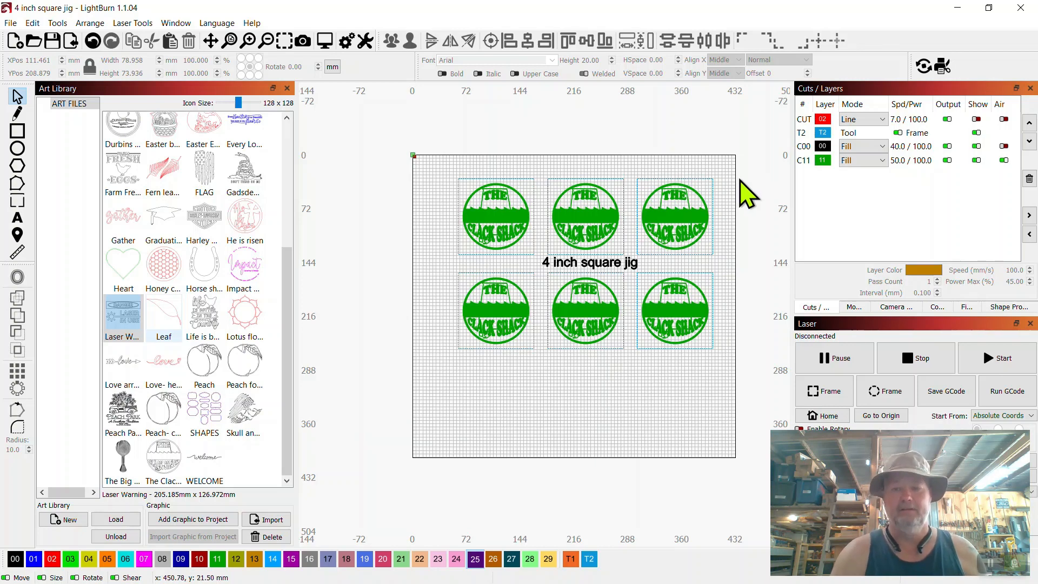
{"action": "left_click", "coordinate": [673, 219]}
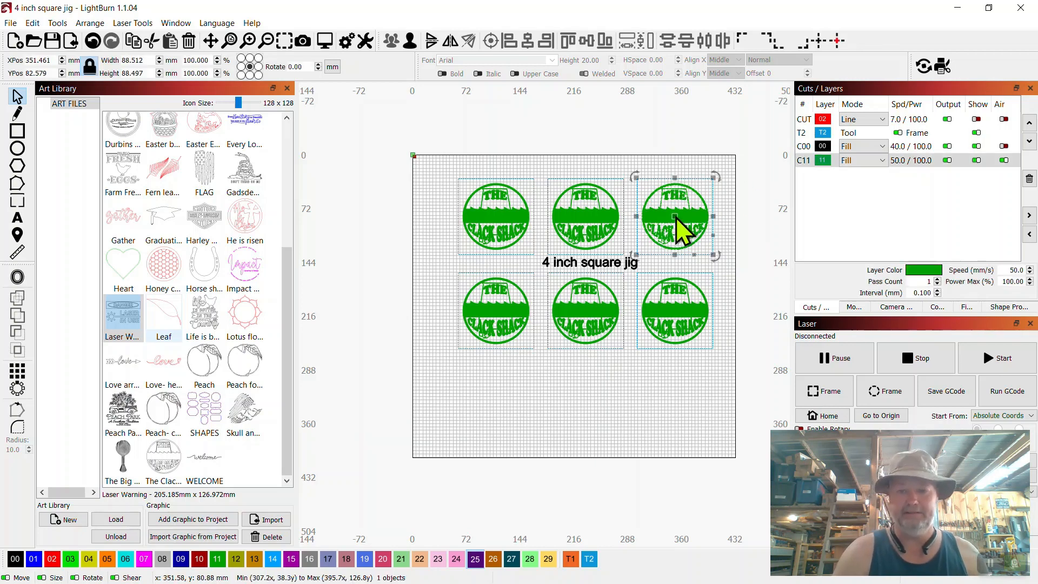
{"action": "left_click", "coordinate": [763, 205]}
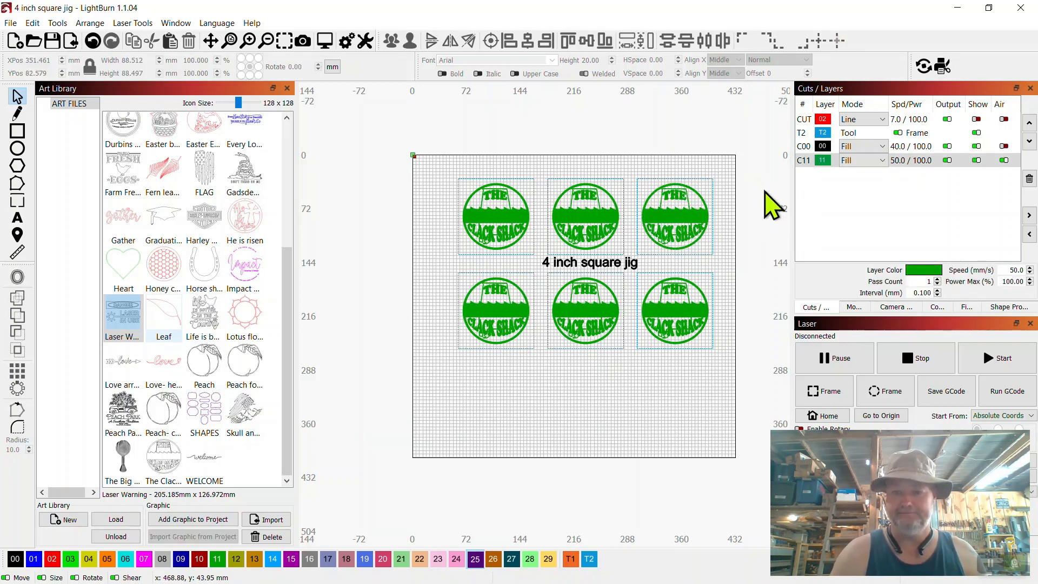
Turn off air assist, visibility and output for layer C11
{"action": "left_click", "coordinate": [1004, 161]}
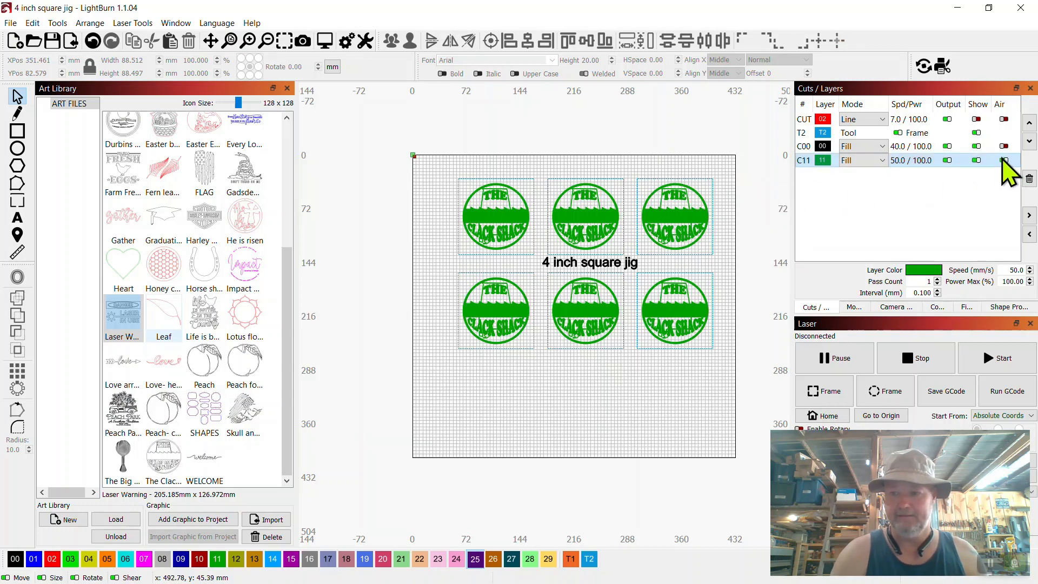
{"action": "left_click", "coordinate": [977, 160]}
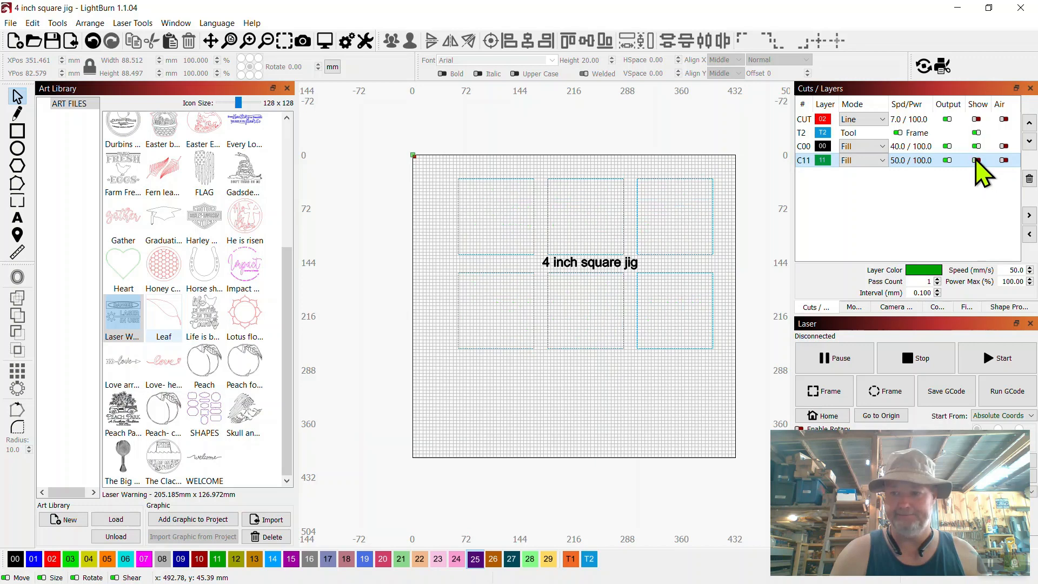
{"action": "left_click", "coordinate": [948, 160]}
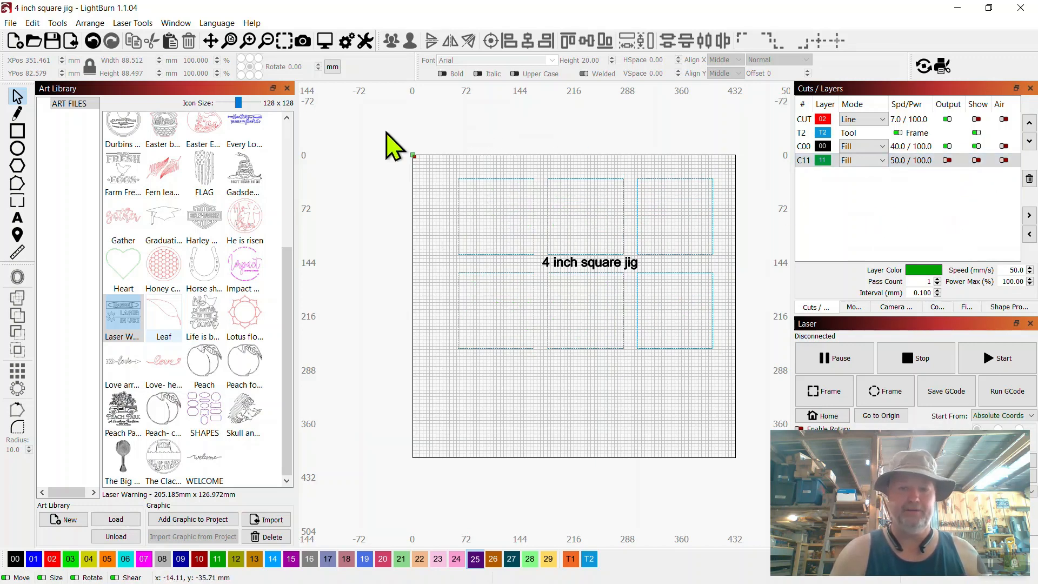
Draw a rectangle about 74 × 78 mm inside the upper-left jig square and assign it to blue layer 01
{"action": "left_click", "coordinate": [17, 131]}
{"action": "left_click_drag", "start_coordinate": [469, 189], "coordinate": [524, 246]}
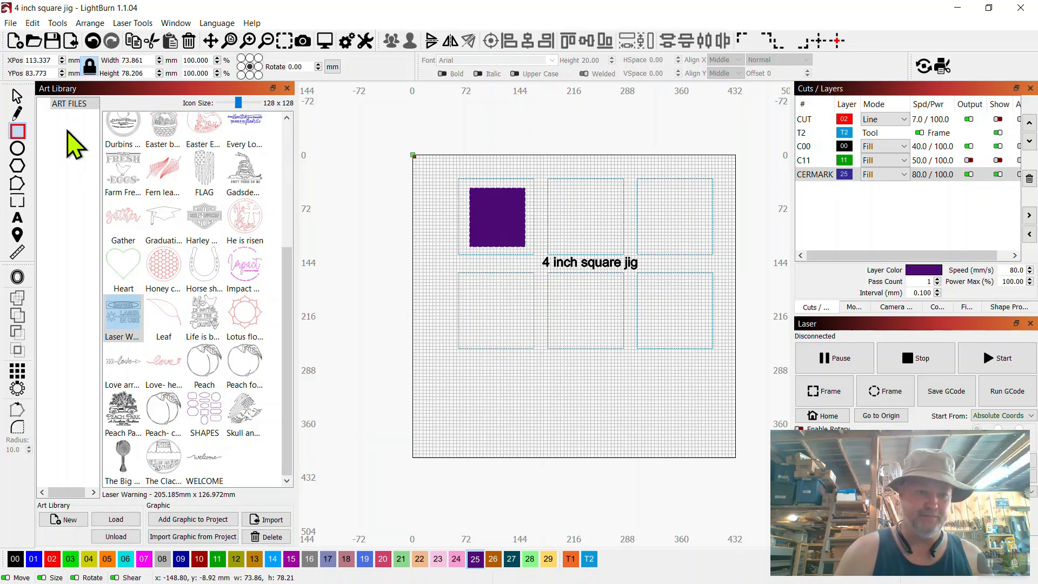
{"action": "left_click", "coordinate": [35, 560]}
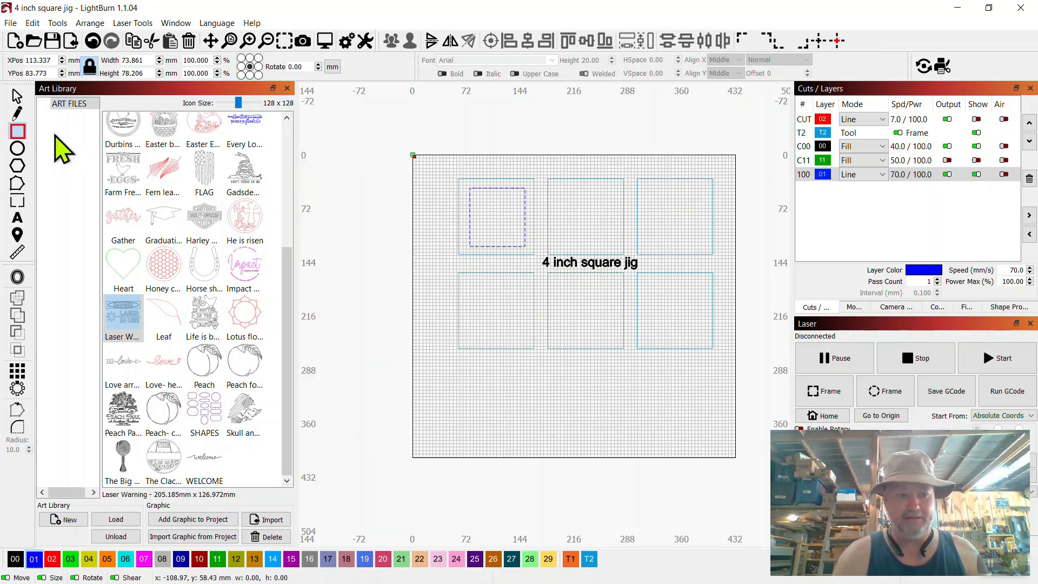
Resize the blue rectangle to 100 mm wide and 100 mm high with the aspect ratio unlocked, then relock the ratio and deselect
{"action": "left_click", "coordinate": [17, 97]}
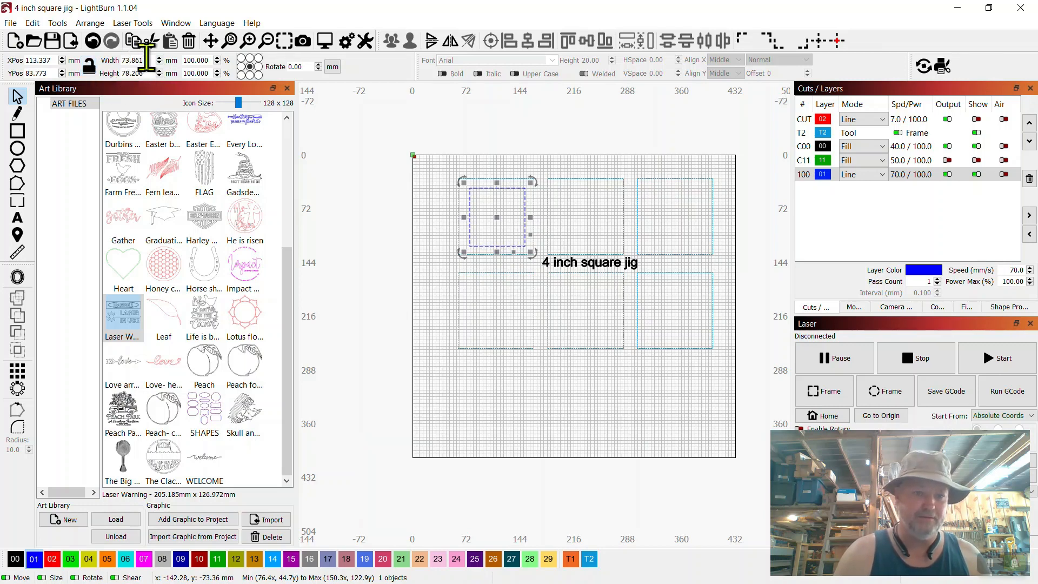
{"action": "left_click_drag", "start_coordinate": [143, 60], "coordinate": [114, 63]}
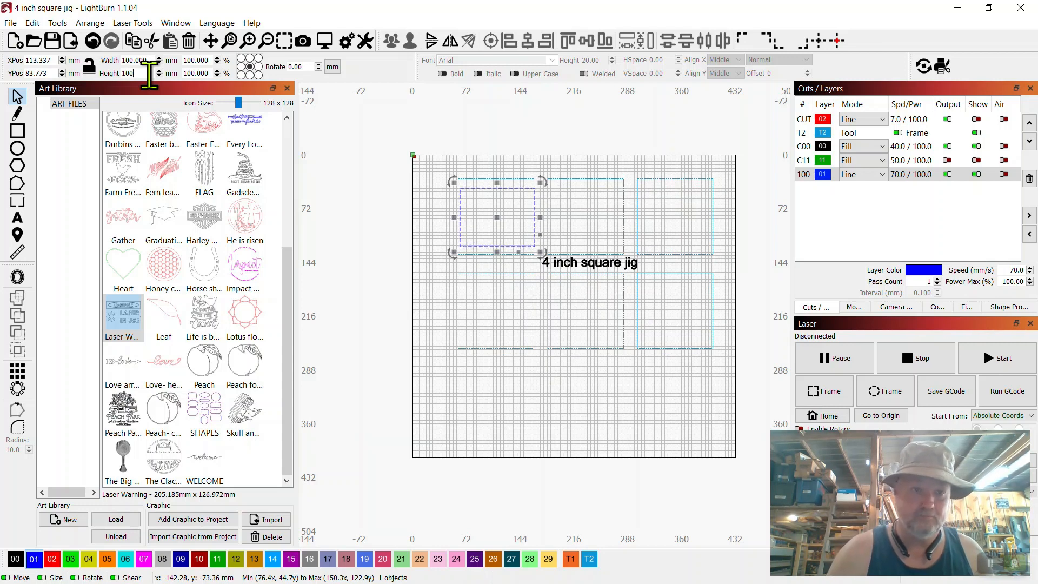
{"action": "left_click", "coordinate": [153, 59]}
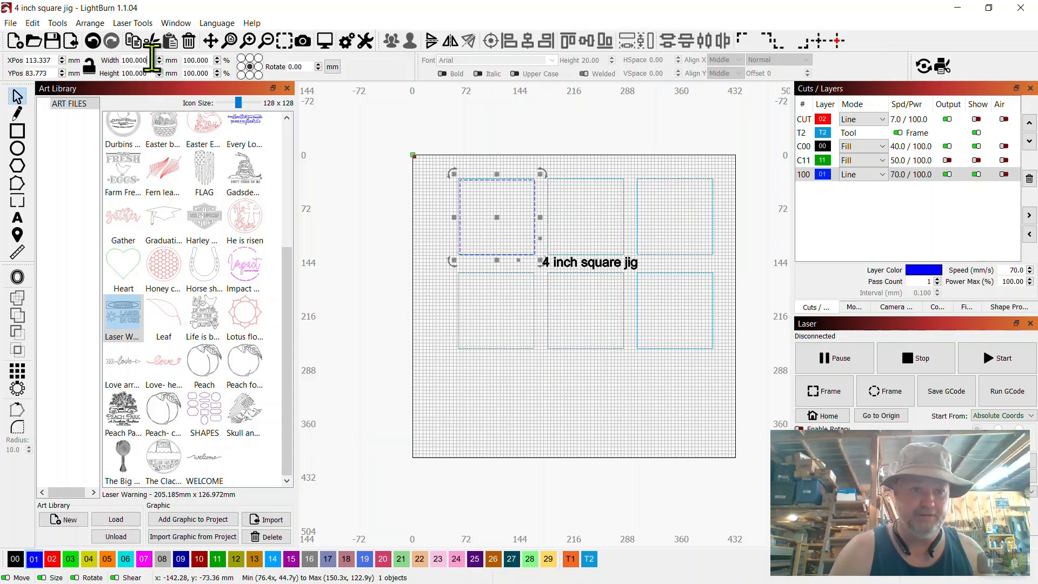
{"action": "left_click", "coordinate": [86, 66]}
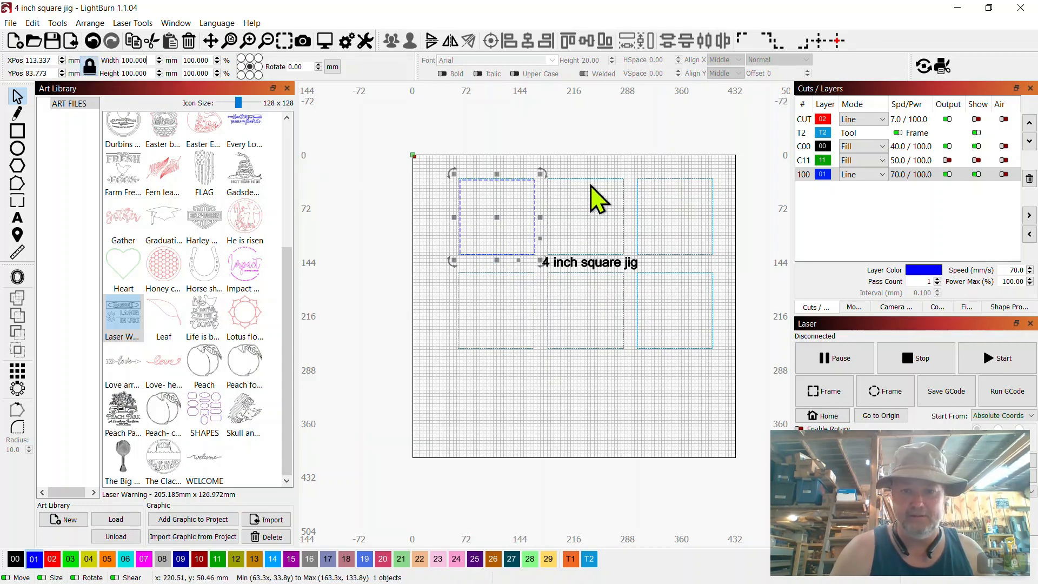
{"action": "left_click", "coordinate": [590, 165]}
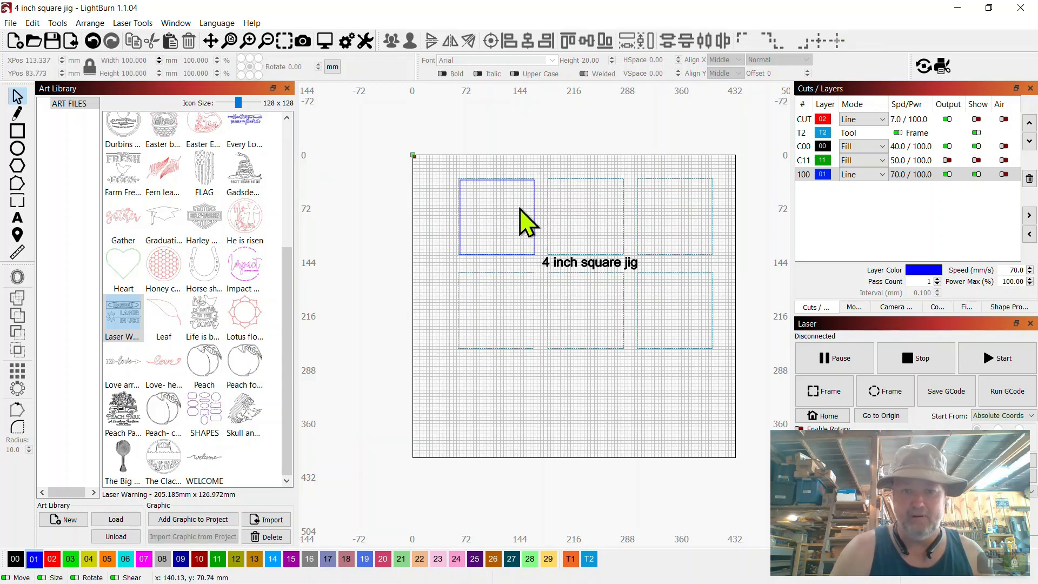
Copy the 100 mm blue square and paste the copy over the upper-middle jig square
{"action": "left_click", "coordinate": [535, 207]}
{"action": "right_click", "coordinate": [496, 217]}
{"action": "left_click", "coordinate": [524, 239]}
{"action": "left_click", "coordinate": [580, 232]}
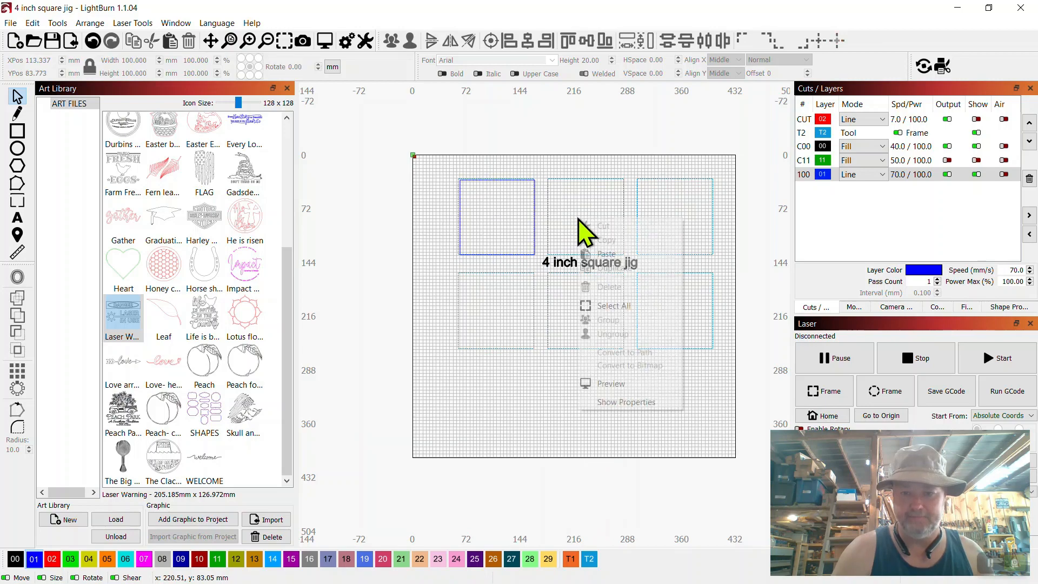
{"action": "right_click", "coordinate": [578, 219]}
{"action": "left_click", "coordinate": [607, 267]}
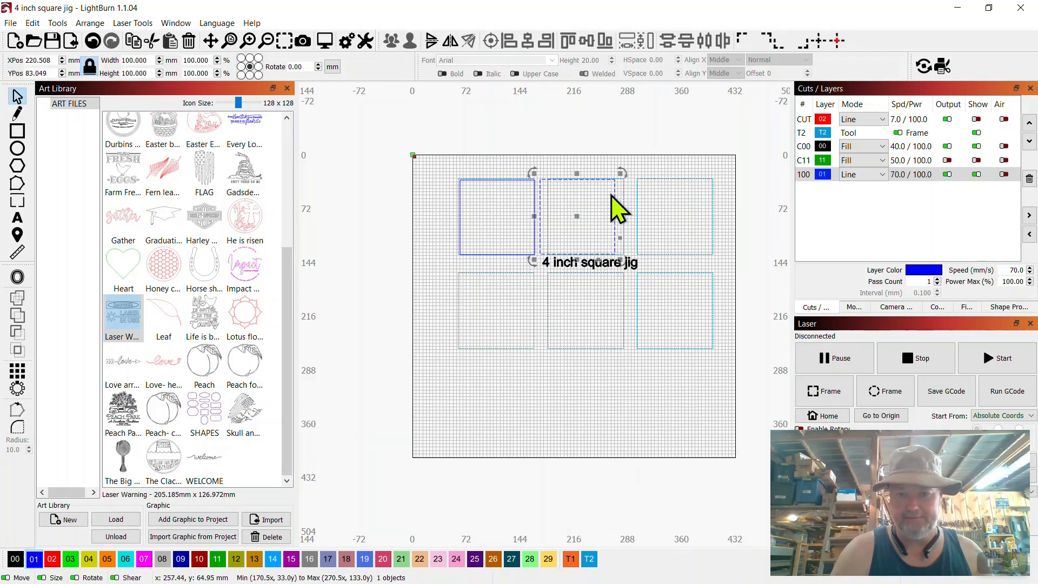
Center the pasted blue square horizontally and vertically on the upper-middle tool-layer square
{"action": "scroll", "coordinate": [621, 201], "scroll_direction": "up", "scroll_amount": 6}
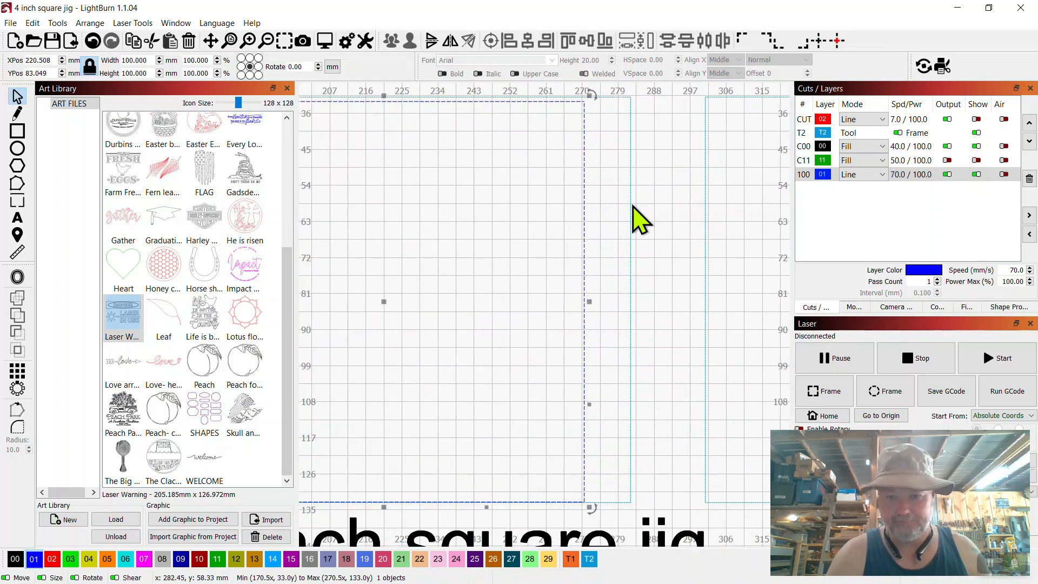
{"action": "left_click", "coordinate": [633, 219], "text": "shift"}
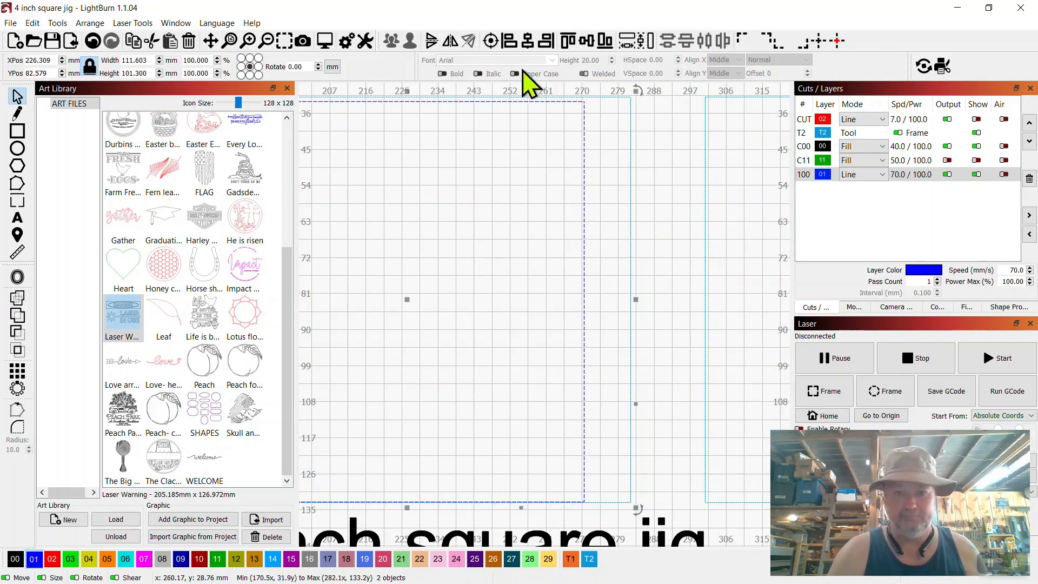
{"action": "left_click", "coordinate": [492, 41]}
{"action": "scroll", "coordinate": [654, 227], "scroll_direction": "down", "scroll_amount": 3}
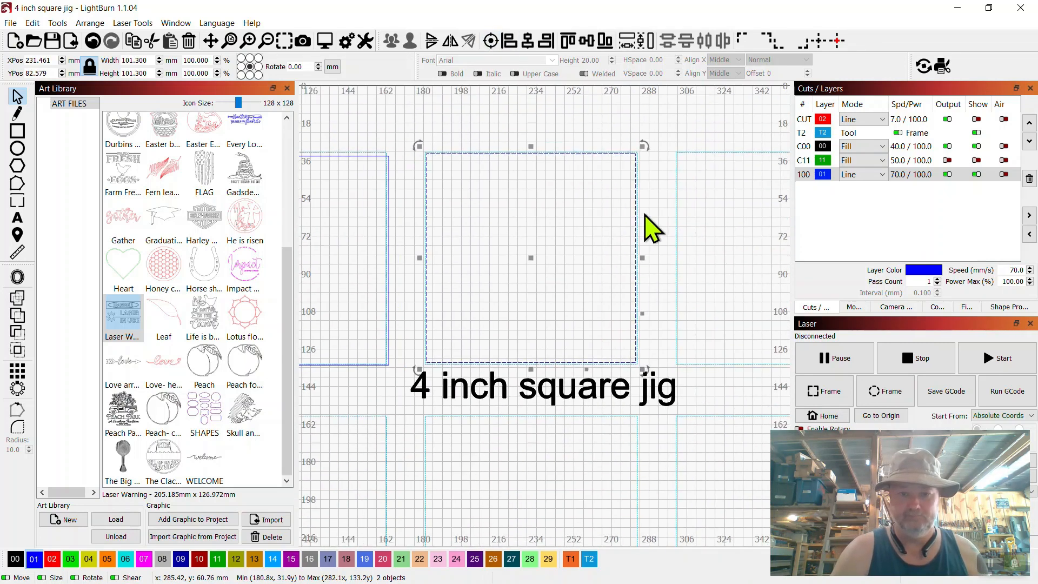
Center the first blue square horizontally and vertically on the upper-left tool-layer square and clear the selection
{"action": "left_click", "coordinate": [385, 156]}
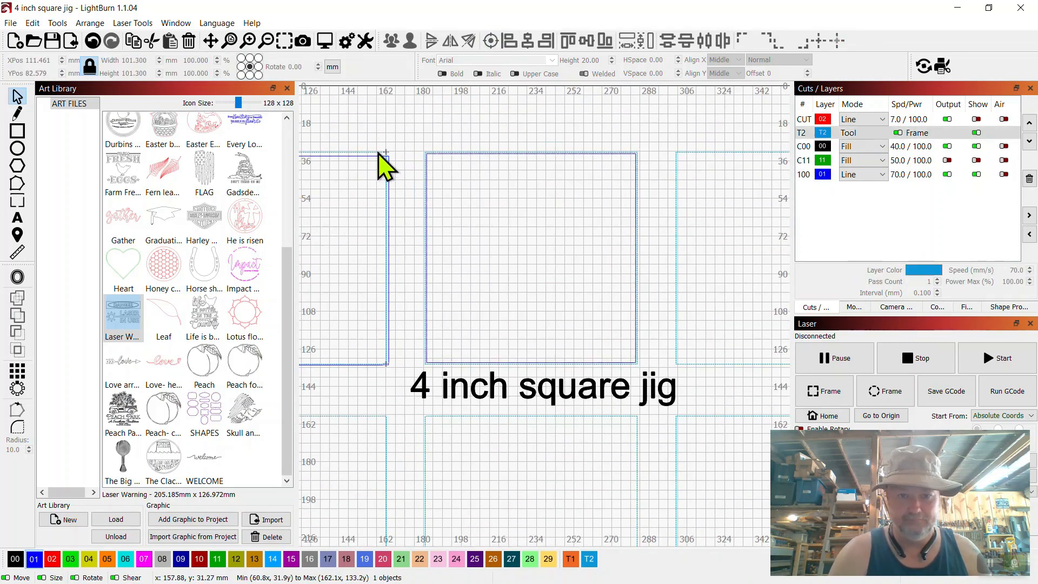
{"action": "scroll", "coordinate": [409, 187], "scroll_direction": "down", "scroll_amount": 2}
{"action": "left_click_drag", "start_coordinate": [371, 197], "coordinate": [493, 217]}
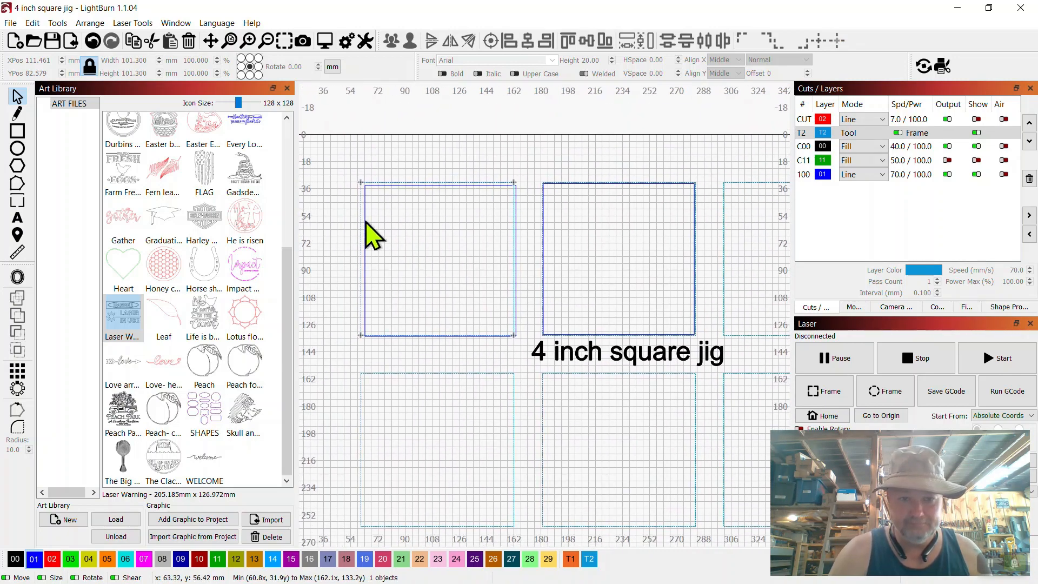
{"action": "left_click", "coordinate": [367, 222]}
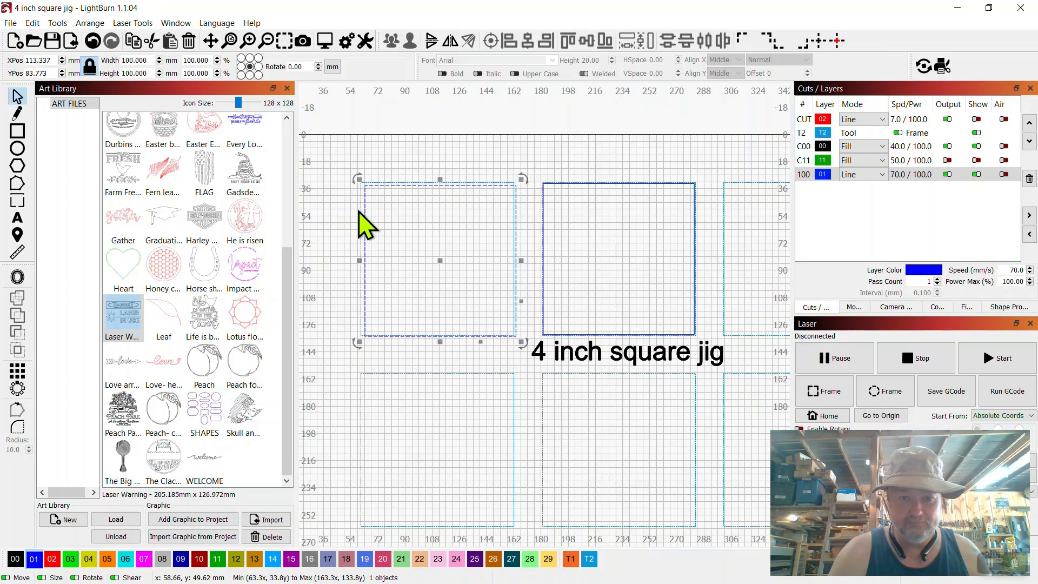
{"action": "left_click", "coordinate": [366, 222], "text": "shift"}
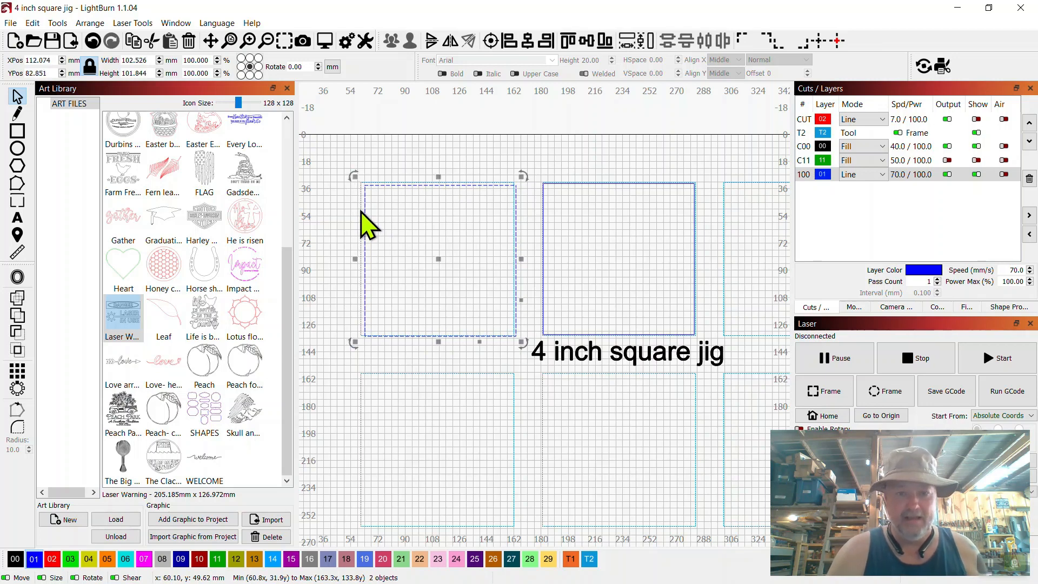
{"action": "left_click", "coordinate": [490, 43]}
{"action": "left_click", "coordinate": [622, 151]}
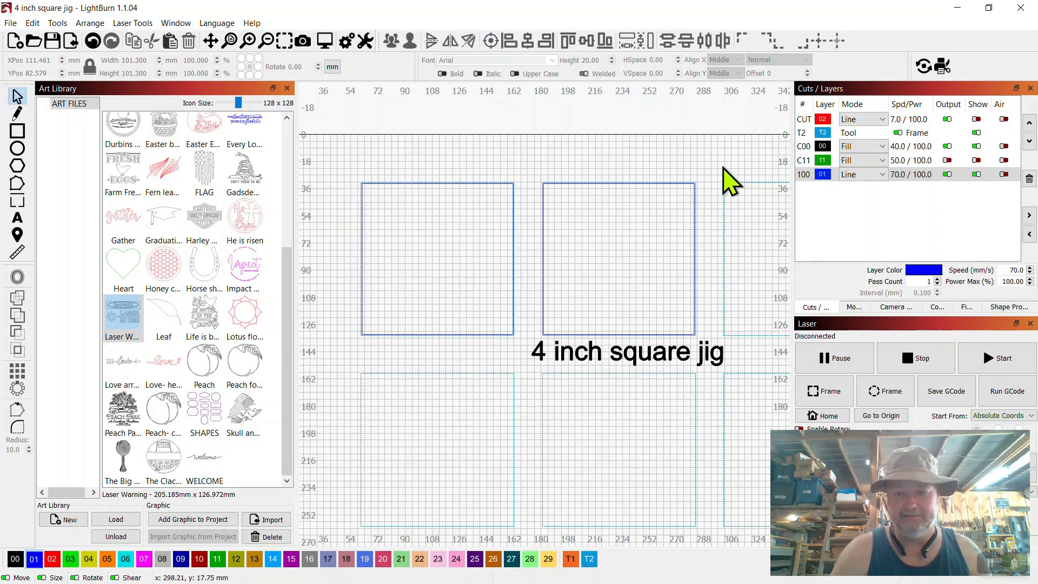
Paste another copy of the 100 mm blue square and move it over the upper-right jig square
{"action": "left_click_drag", "start_coordinate": [744, 200], "coordinate": [551, 178]}
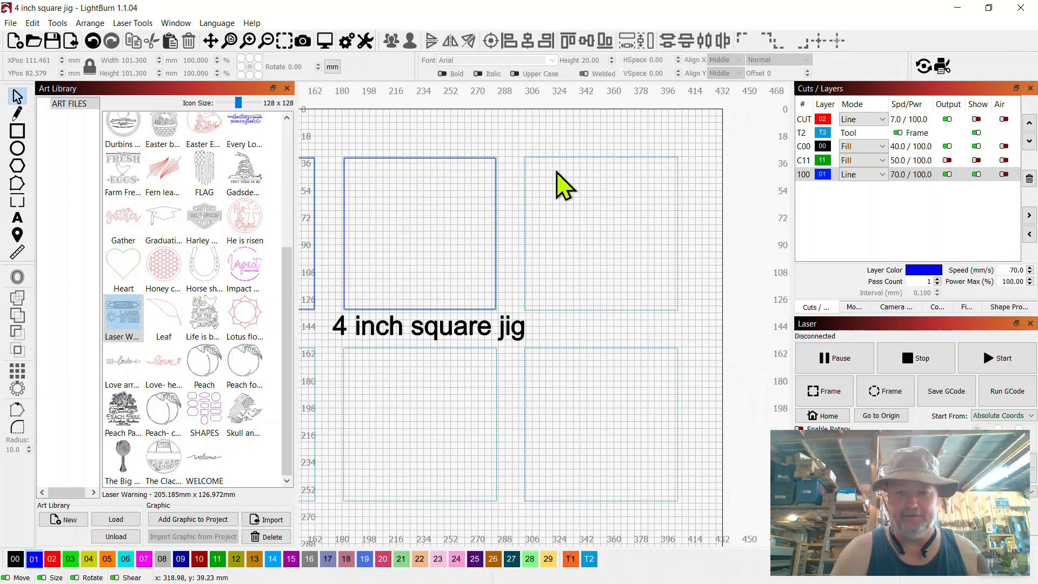
{"action": "right_click", "coordinate": [582, 198]}
{"action": "left_click", "coordinate": [618, 232]}
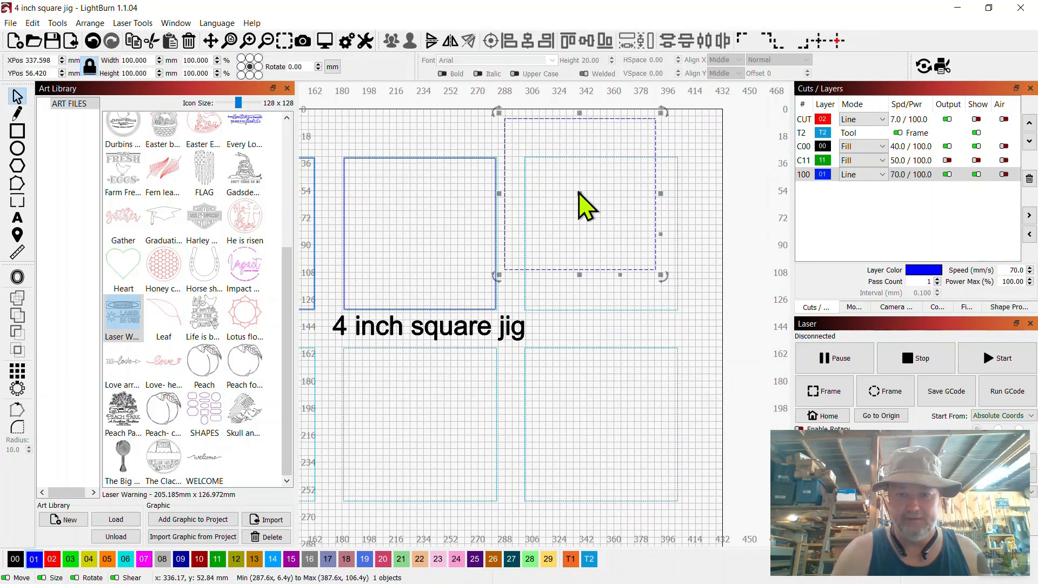
{"action": "left_click_drag", "start_coordinate": [579, 195], "coordinate": [602, 234]}
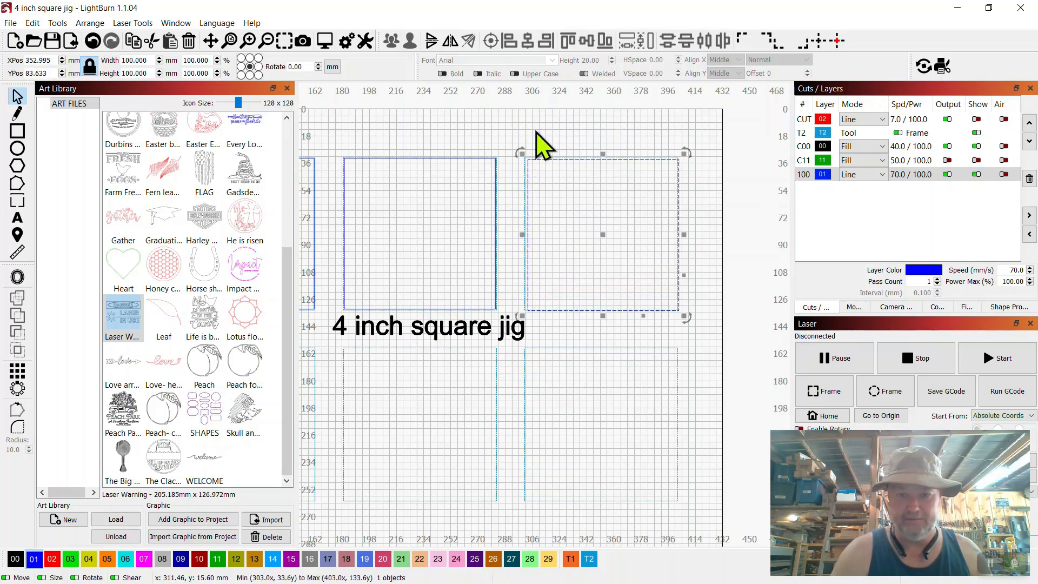
{"action": "left_click_drag", "start_coordinate": [503, 117], "coordinate": [704, 323]}
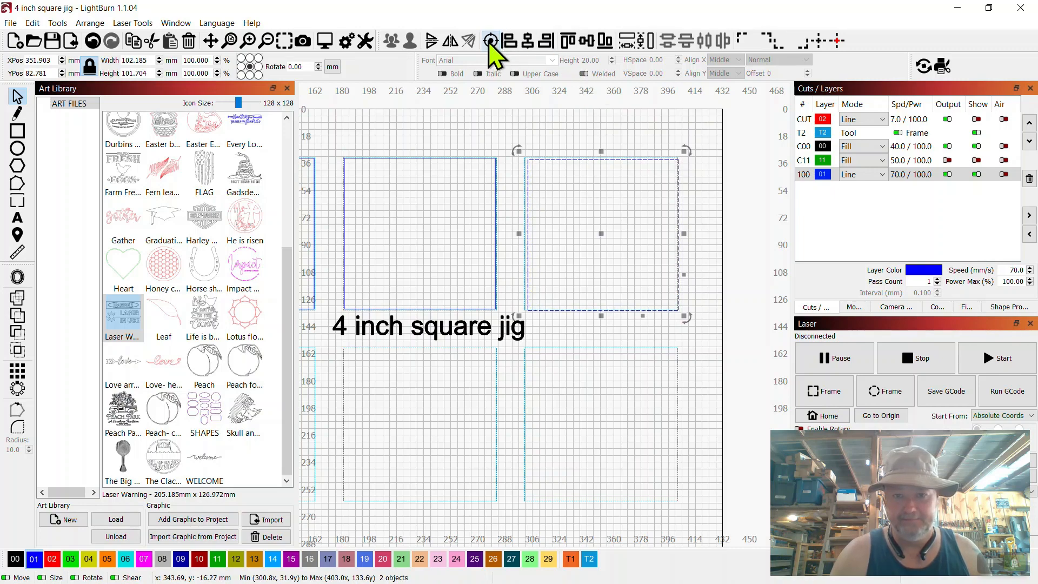
{"action": "left_click", "coordinate": [682, 157]}
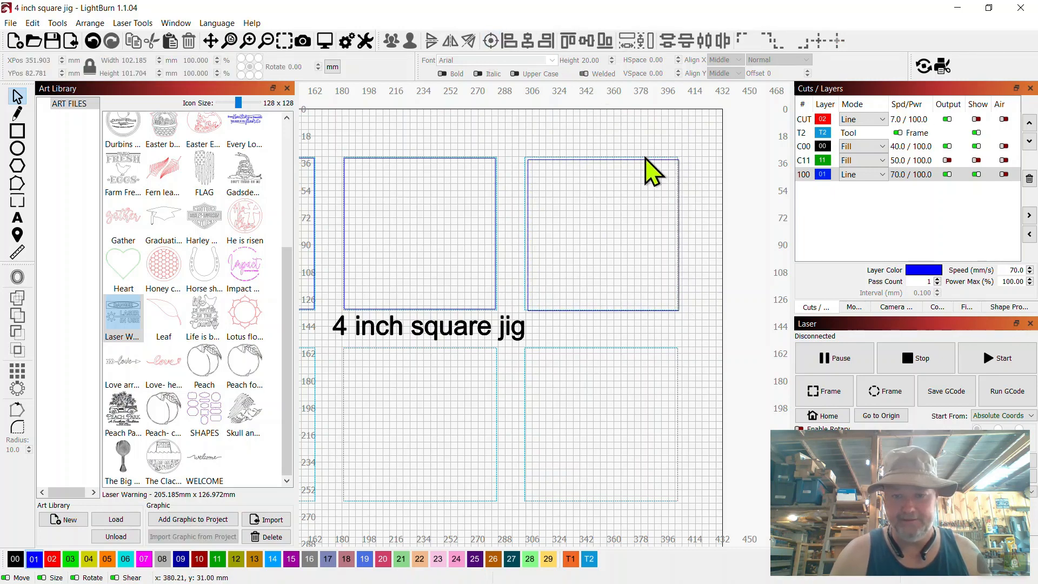
{"action": "scroll", "coordinate": [653, 169], "scroll_direction": "up", "scroll_amount": 5}
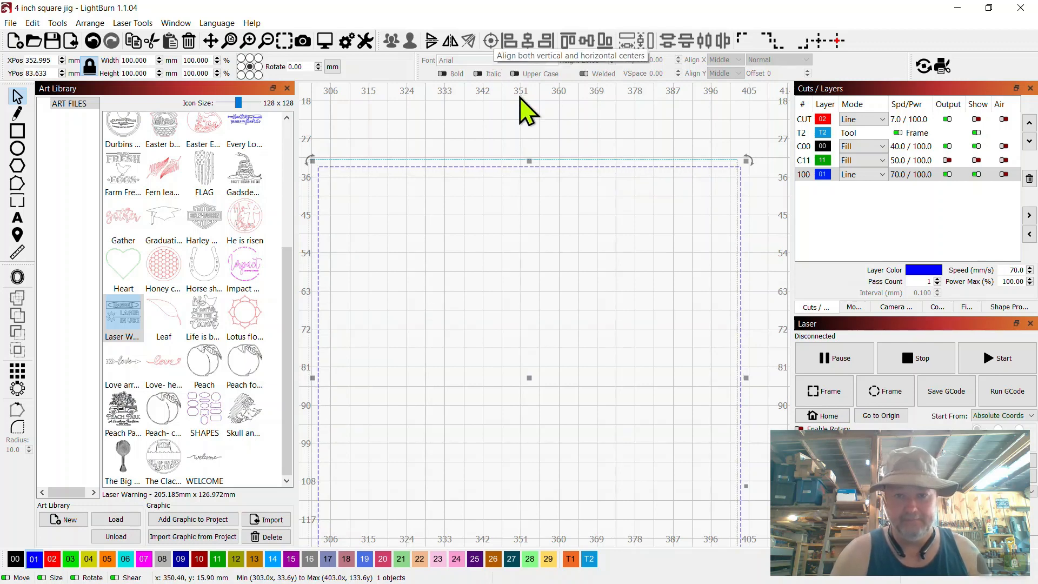
{"action": "scroll", "coordinate": [497, 151], "scroll_direction": "up", "scroll_amount": 5}
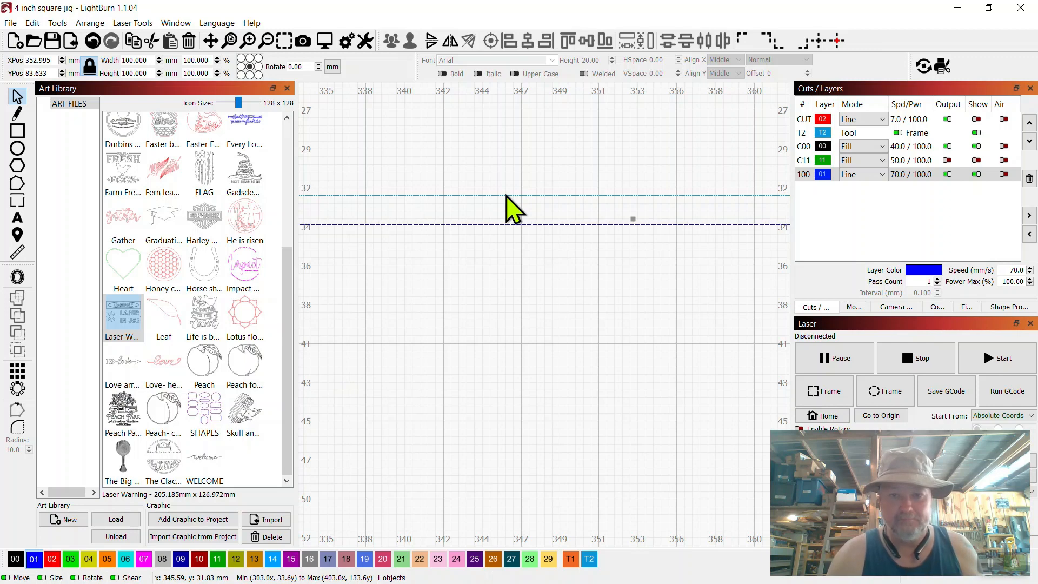
{"action": "scroll", "coordinate": [621, 197], "scroll_direction": "down", "scroll_amount": 3}
{"action": "scroll", "coordinate": [621, 200], "scroll_direction": "down", "scroll_amount": 4}
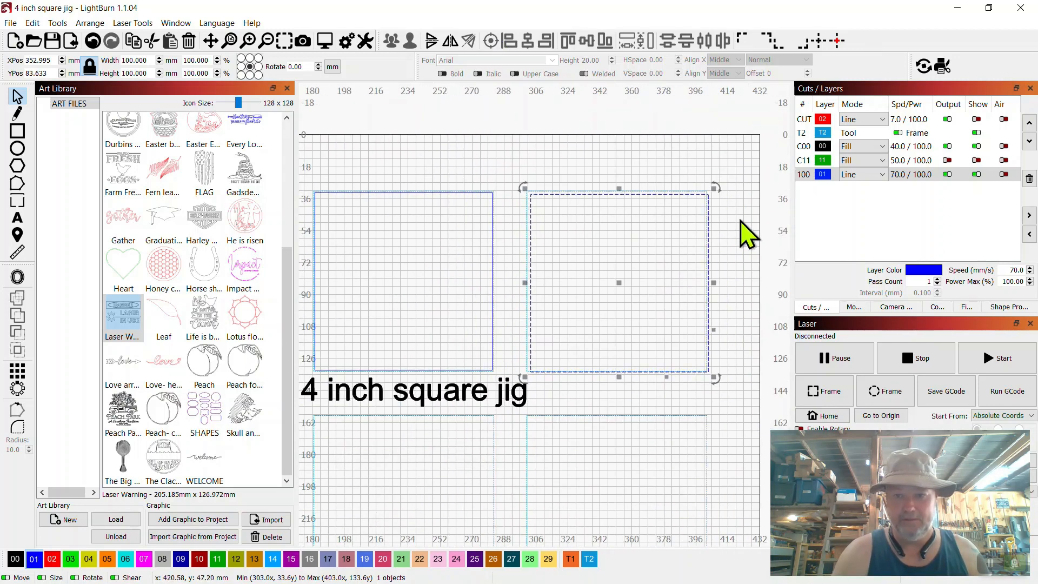
{"action": "left_click", "coordinate": [731, 233]}
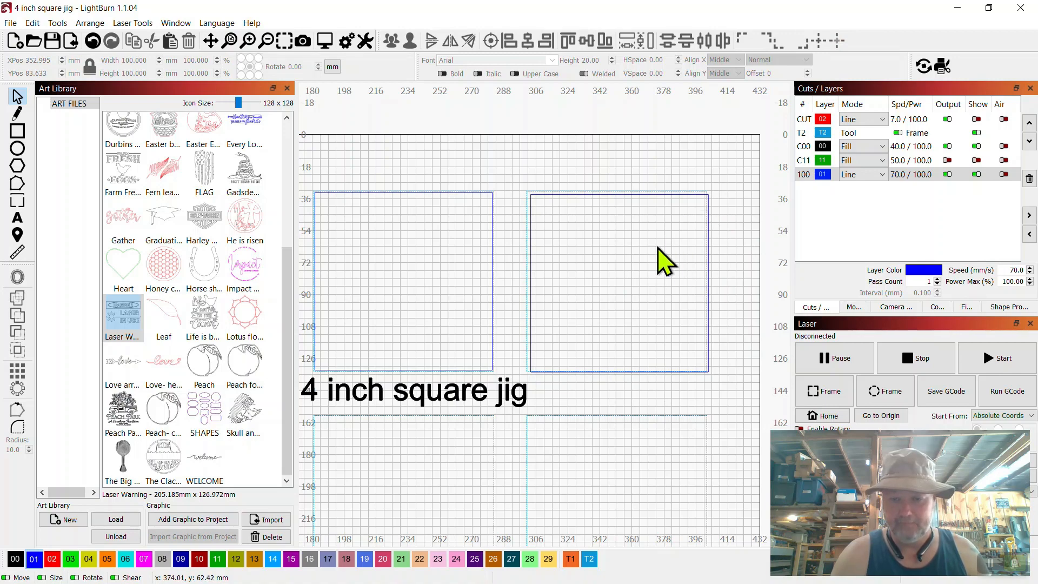
Center the third blue square horizontally and vertically on the upper-right tool-layer square and clear the selection
{"action": "scroll", "coordinate": [658, 248], "scroll_direction": "up", "scroll_amount": 3}
{"action": "left_click", "coordinate": [414, 130]}
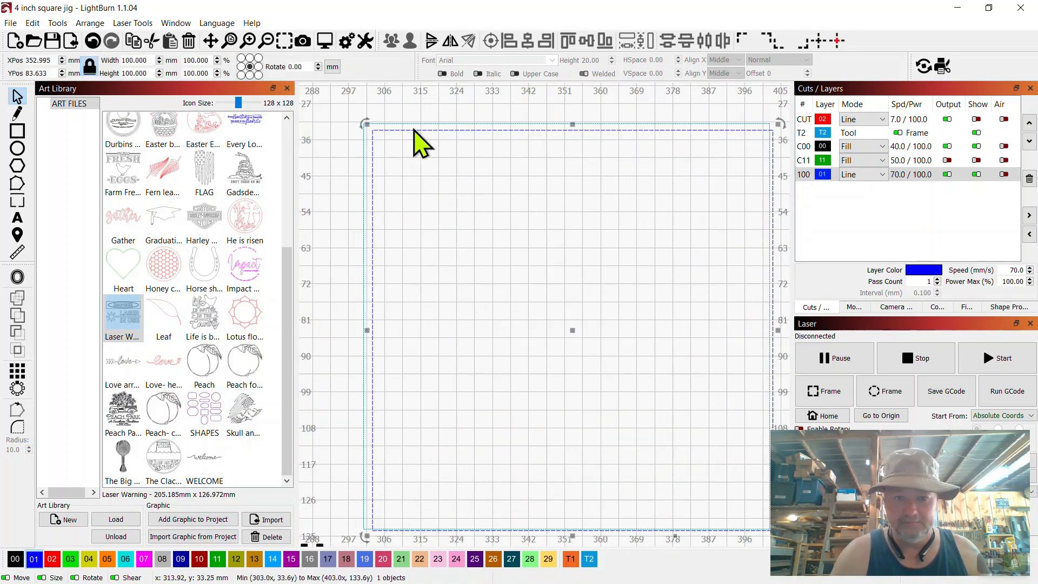
{"action": "left_click", "coordinate": [364, 154], "text": "shift"}
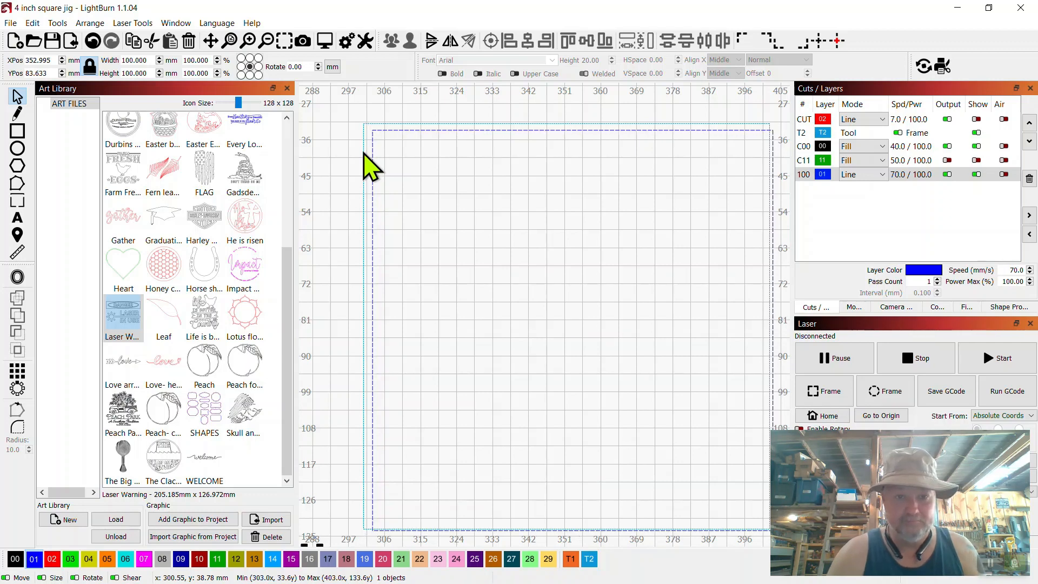
{"action": "left_click", "coordinate": [491, 41]}
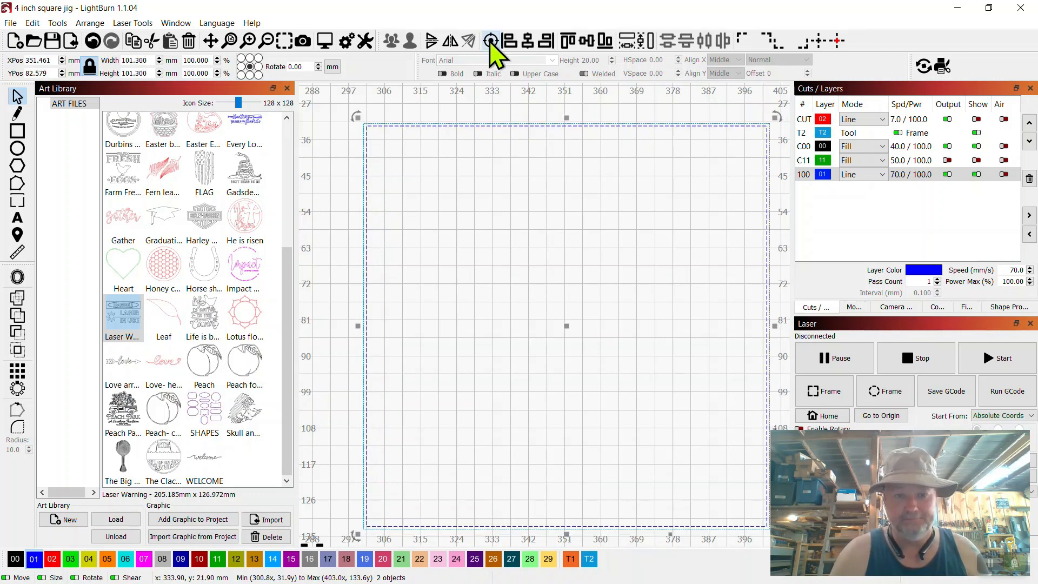
{"action": "scroll", "coordinate": [637, 173], "scroll_direction": "down", "scroll_amount": 6}
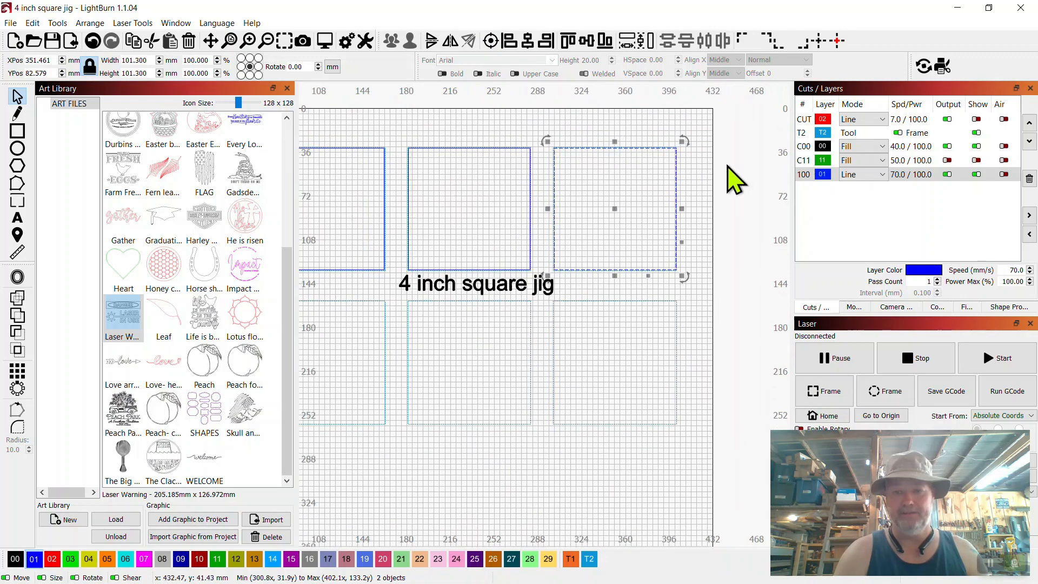
{"action": "left_click", "coordinate": [750, 190]}
{"action": "scroll", "coordinate": [751, 190], "scroll_direction": "down", "scroll_amount": 4}
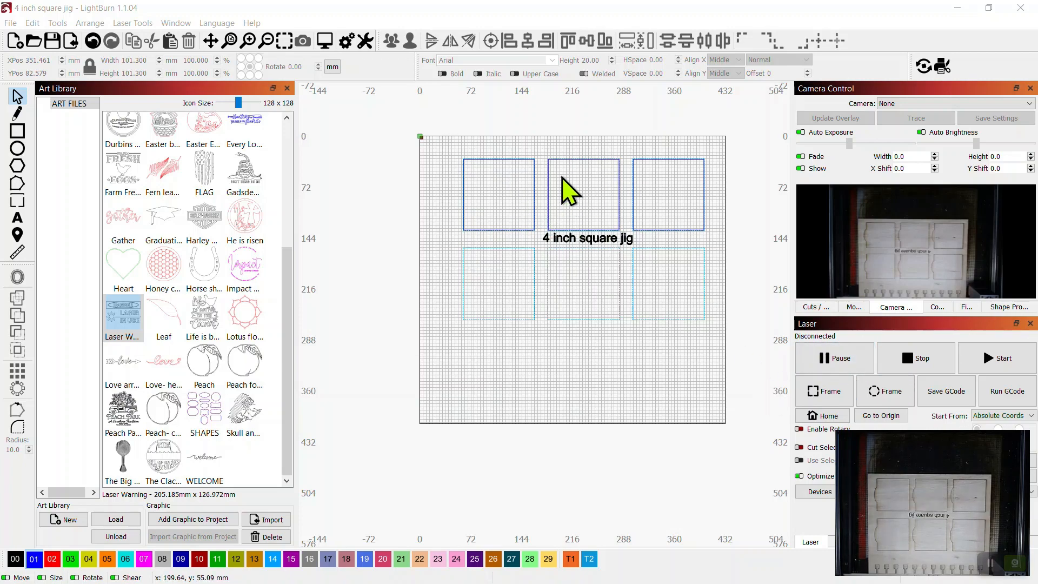
{"action": "scroll", "coordinate": [564, 187], "scroll_direction": "up", "scroll_amount": 6}
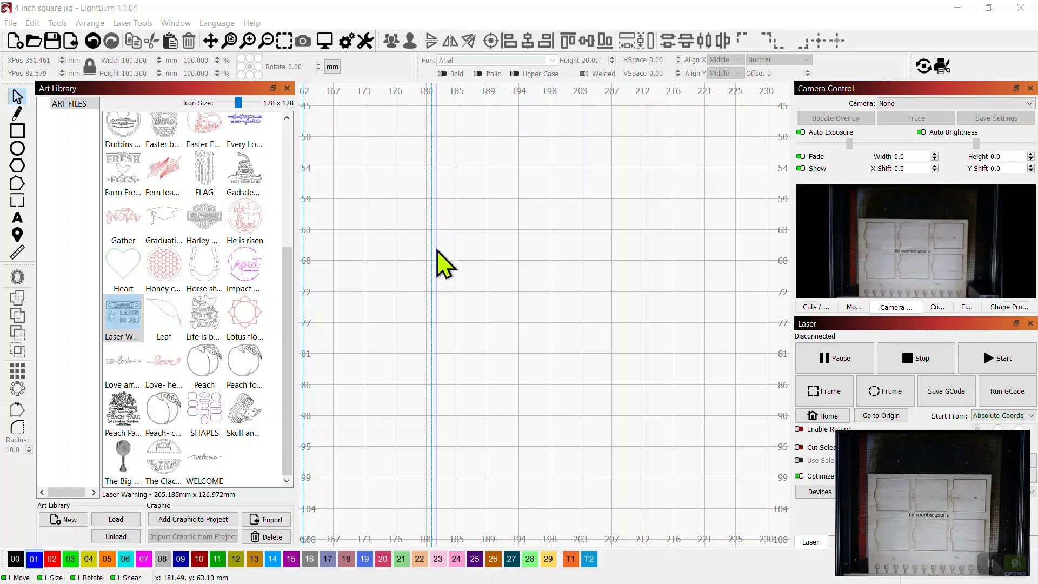
{"action": "scroll", "coordinate": [542, 197], "scroll_direction": "down", "scroll_amount": 4}
{"action": "scroll", "coordinate": [542, 183], "scroll_direction": "down", "scroll_amount": 1}
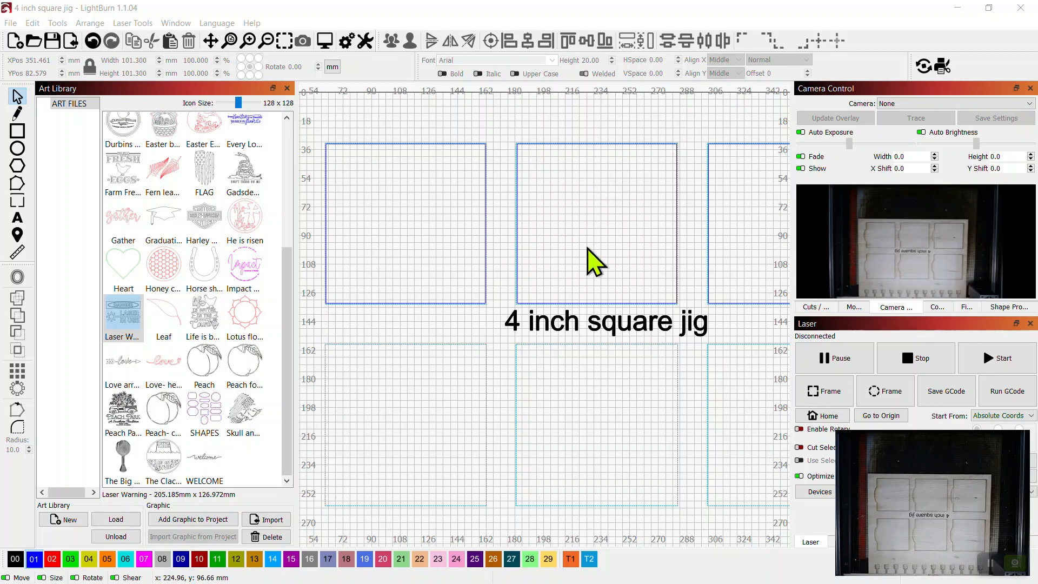
{"action": "scroll", "coordinate": [595, 263], "scroll_direction": "down", "scroll_amount": 3}
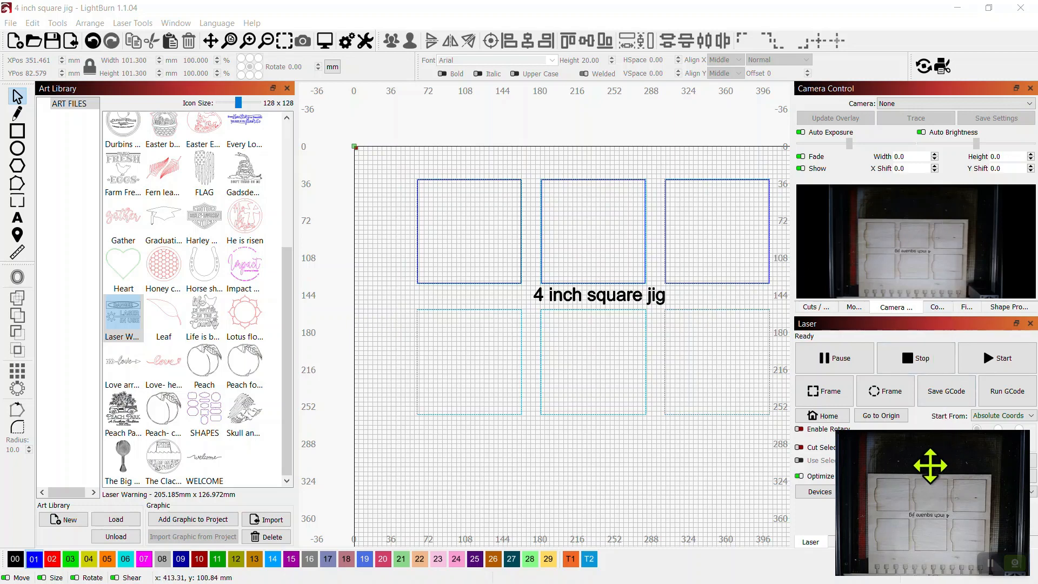
Choose COM3 as the laser's port and start the job for the three blue squares in the upper row
{"action": "double_click", "coordinate": [865, 11]}
{"action": "left_click_drag", "start_coordinate": [715, 51], "coordinate": [586, 28]}
{"action": "left_click", "coordinate": [748, 512]}
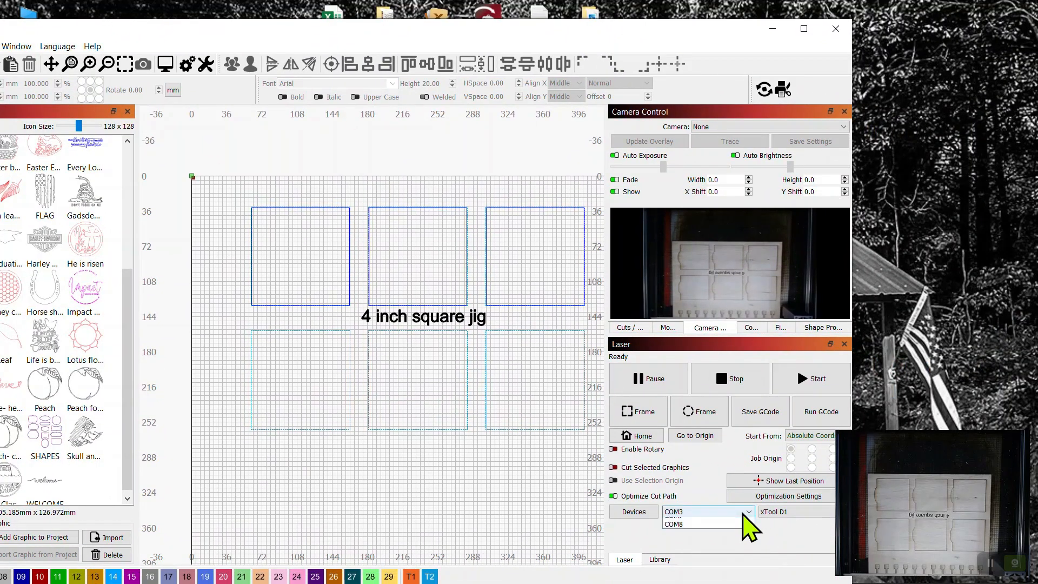
{"action": "left_click", "coordinate": [703, 538]}
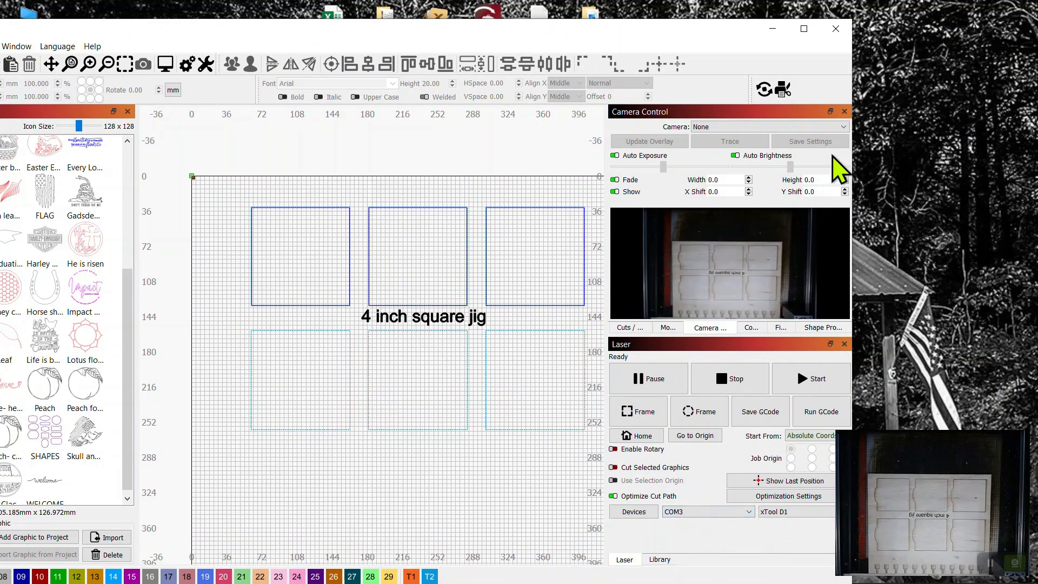
{"action": "left_click", "coordinate": [804, 28]}
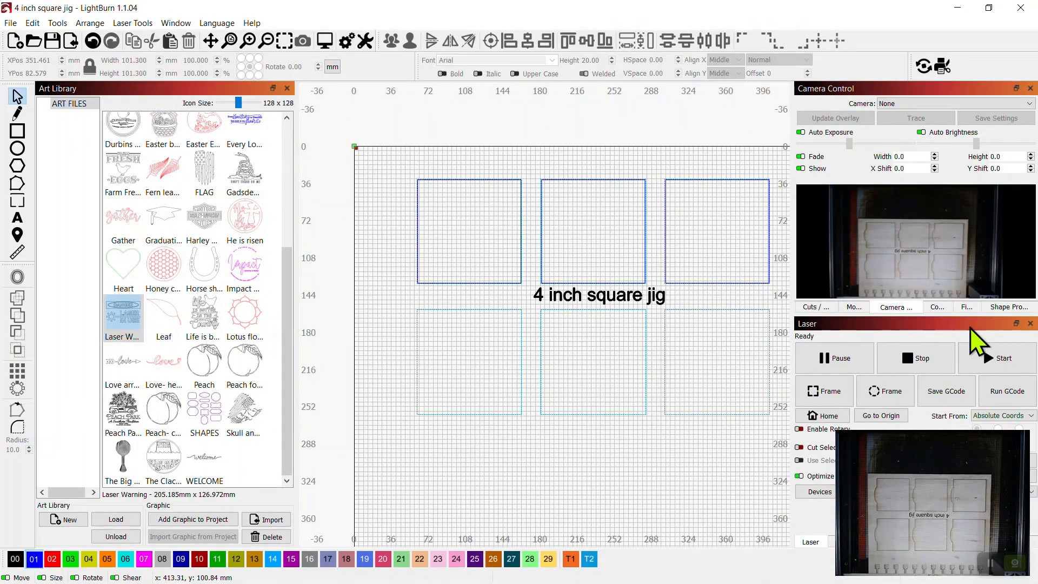
{"action": "left_click", "coordinate": [999, 358]}
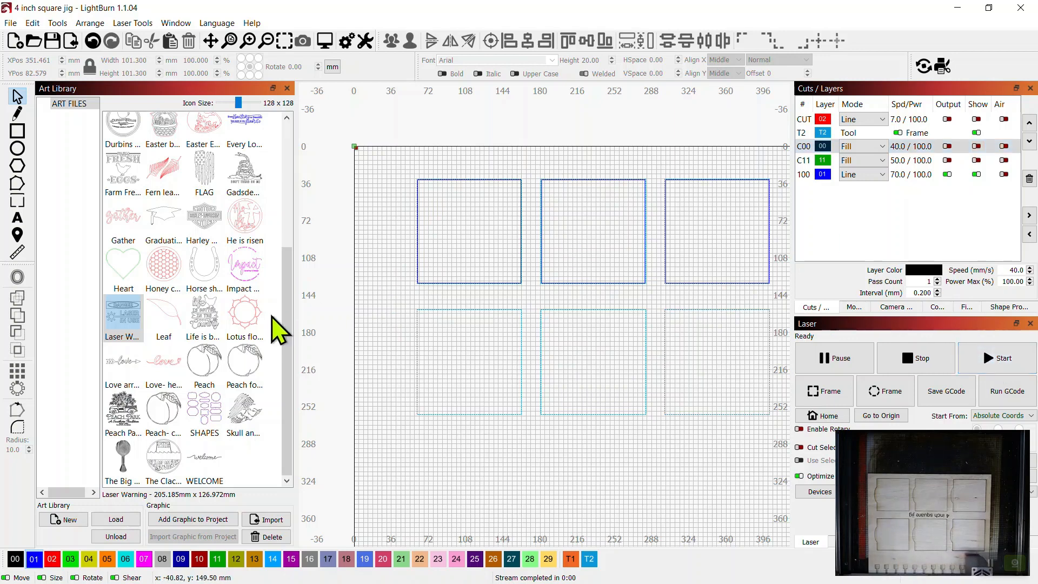
Place the Peach graphic on the canvas as a trial, and delete it together with the three blue 100 mm squares
{"action": "left_click_drag", "start_coordinate": [209, 366], "coordinate": [467, 225]}
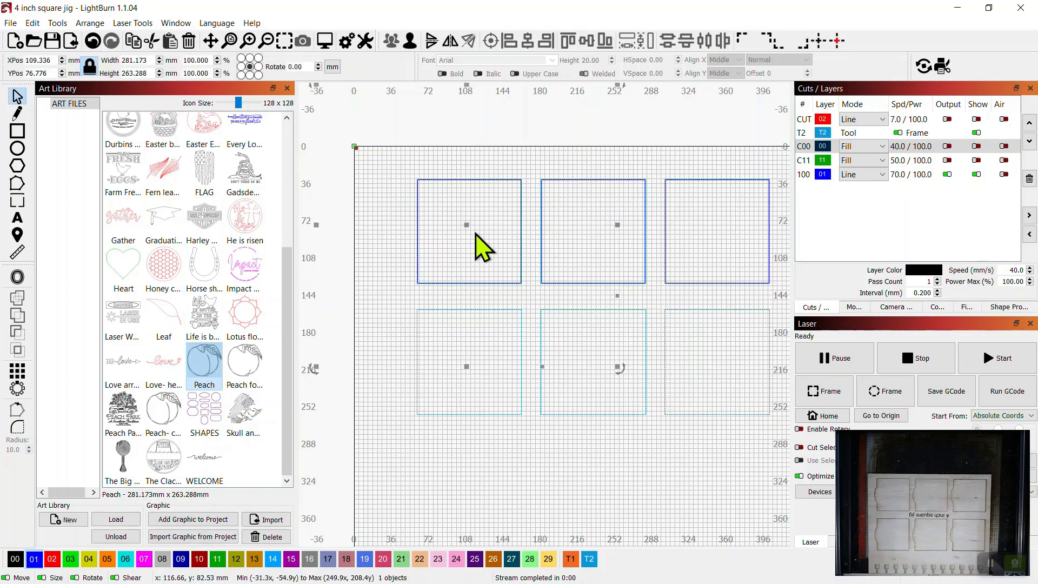
{"action": "left_click", "coordinate": [522, 236]}
{"action": "left_click", "coordinate": [527, 257]}
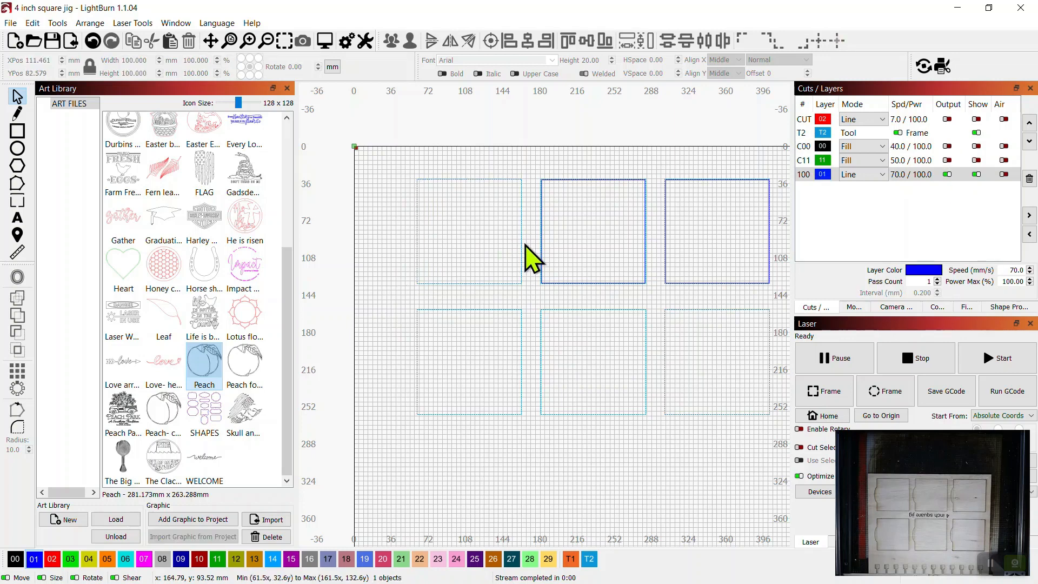
{"action": "left_click_drag", "start_coordinate": [514, 148], "coordinate": [782, 328]}
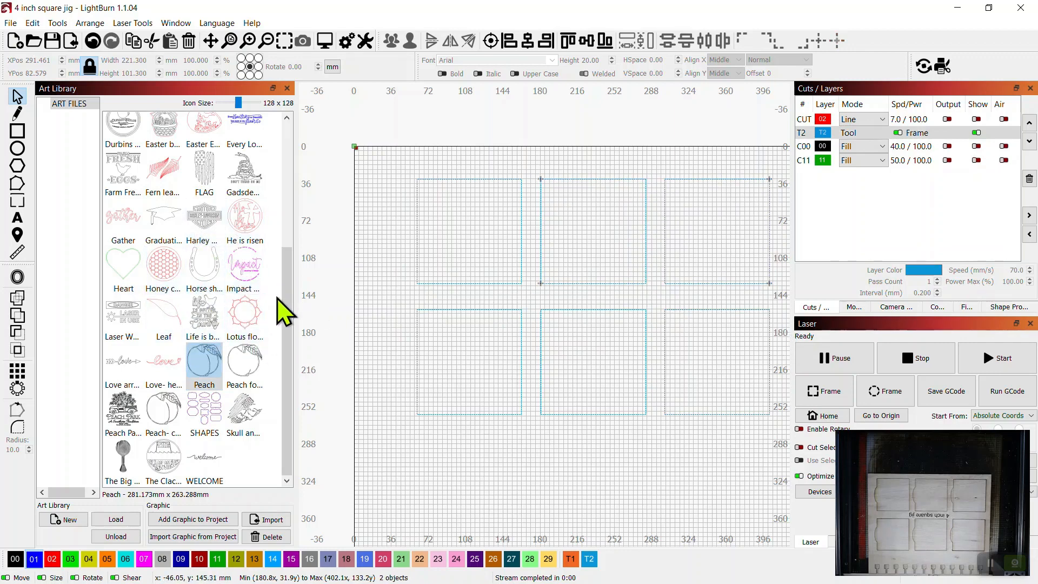
Add the Lotus flower graphic from the art library to the canvas and assign it to layer 19
{"action": "left_click", "coordinate": [249, 312]}
{"action": "left_click_drag", "start_coordinate": [250, 311], "coordinate": [545, 309]}
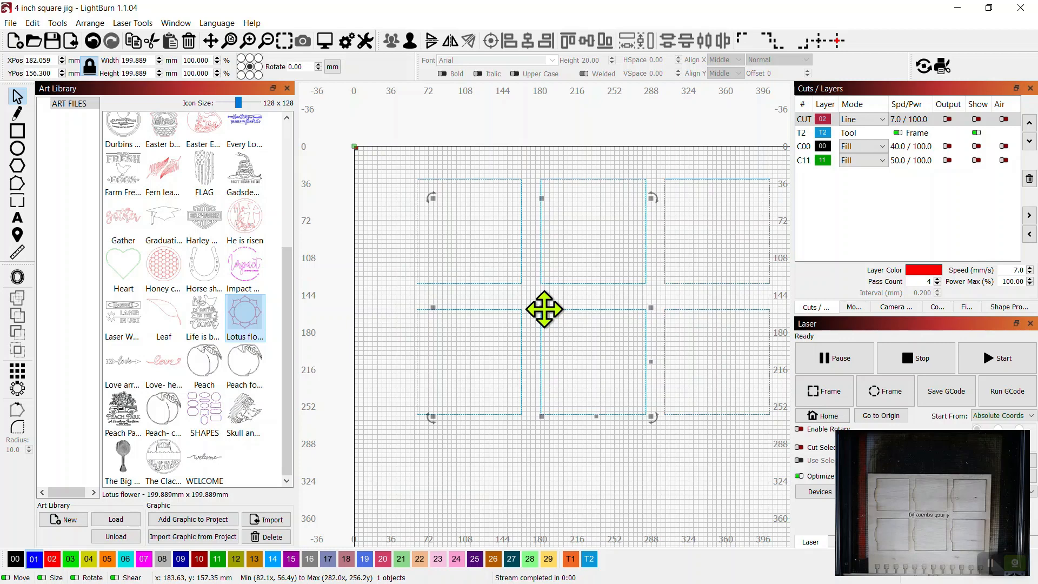
{"action": "left_click", "coordinate": [365, 559]}
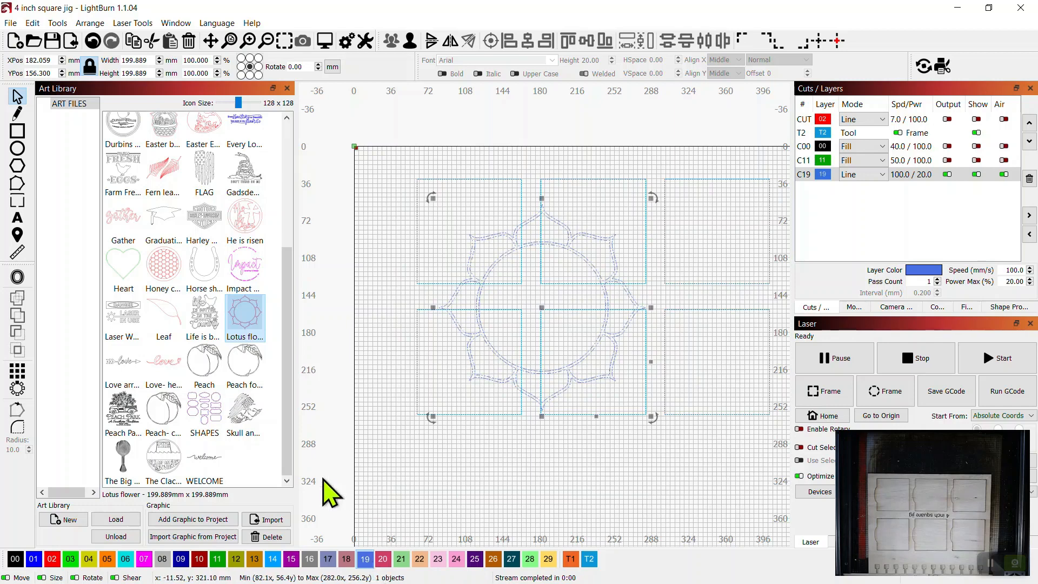
Scale the lotus flower down to about 80 mm wide and move it inside the upper-left tool-layer square
{"action": "left_click_drag", "start_coordinate": [432, 199], "coordinate": [564, 330]}
{"action": "left_click_drag", "start_coordinate": [608, 372], "coordinate": [471, 234]}
{"action": "left_click", "coordinate": [536, 205]}
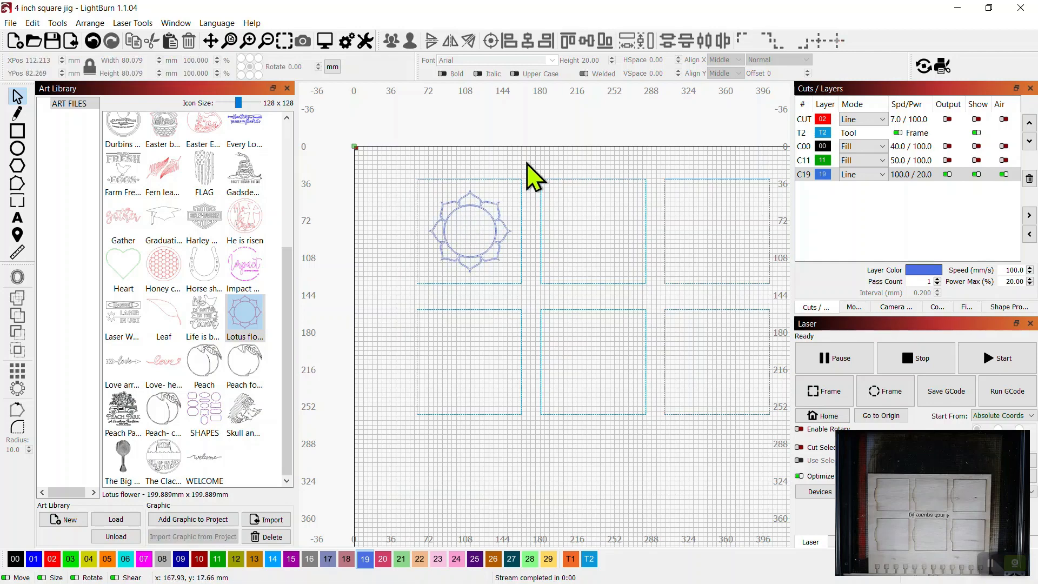
Center the lotus flower horizontally and vertically on the upper-left tool-layer square and clear the selection
{"action": "left_click", "coordinate": [484, 216]}
{"action": "scroll", "coordinate": [510, 204], "scroll_direction": "up", "scroll_amount": 2}
{"action": "scroll", "coordinate": [518, 202], "scroll_direction": "up", "scroll_amount": 2}
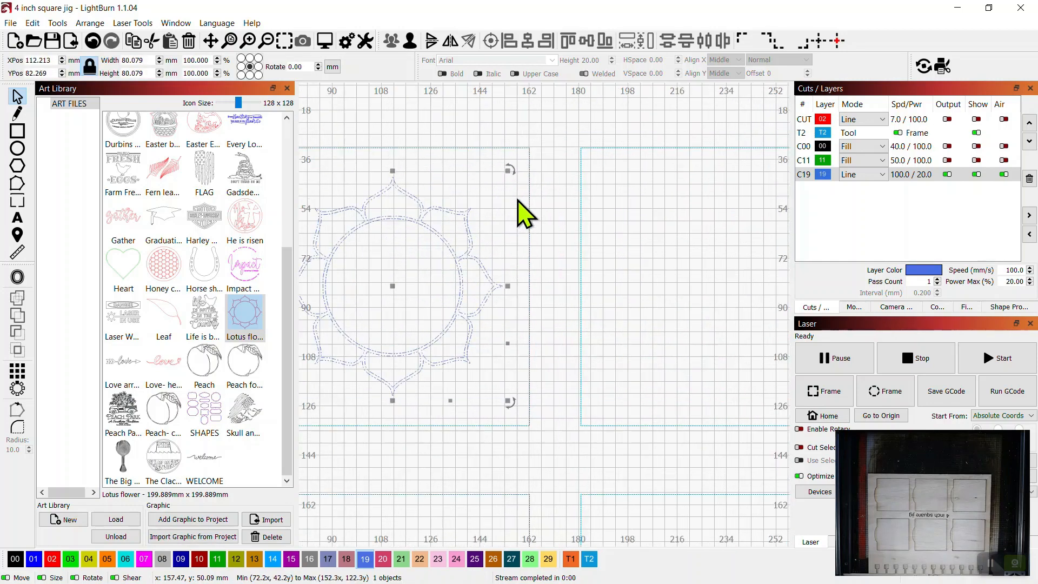
{"action": "left_click", "coordinate": [530, 231], "text": "shift"}
{"action": "left_click", "coordinate": [490, 40]}
{"action": "left_click", "coordinate": [568, 174]}
{"action": "scroll", "coordinate": [572, 177], "scroll_direction": "down", "scroll_amount": 3}
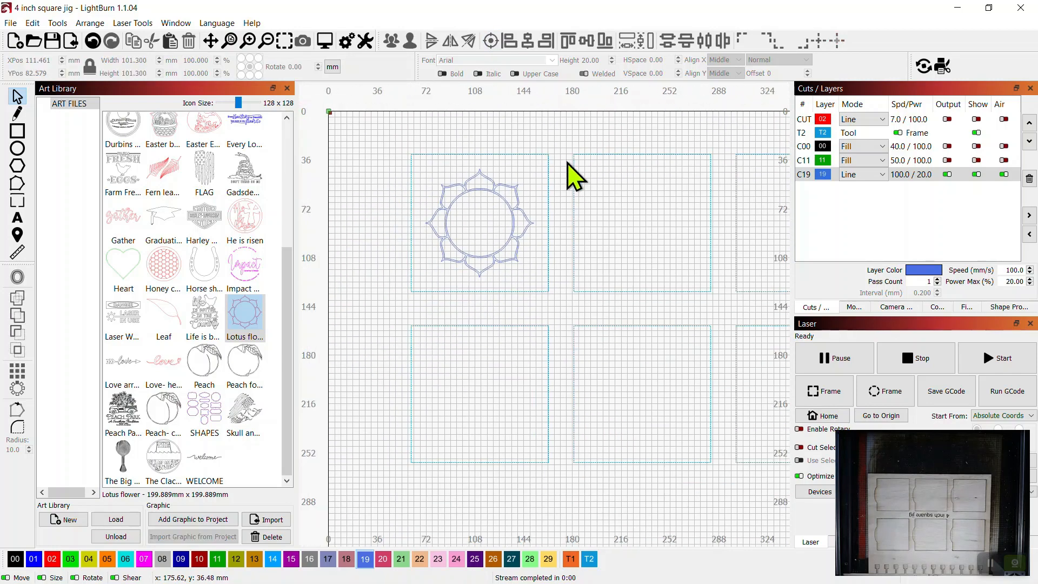
{"action": "scroll", "coordinate": [573, 176], "scroll_direction": "down", "scroll_amount": 2}
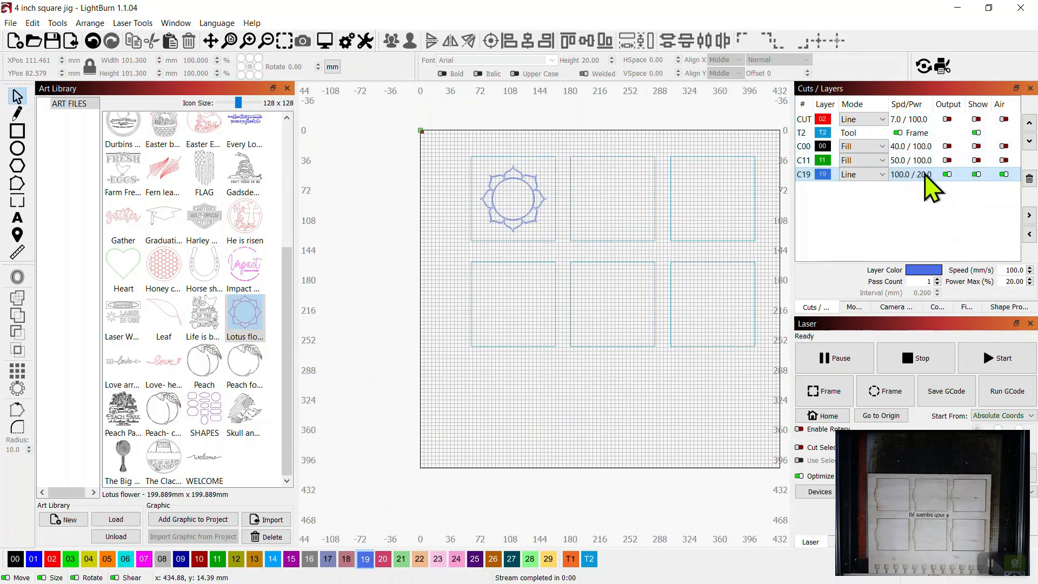
Set layer C19's max power to 100% with Constant Power Mode enabled, and run the lotus engraving job twice
{"action": "double_click", "coordinate": [925, 174]}
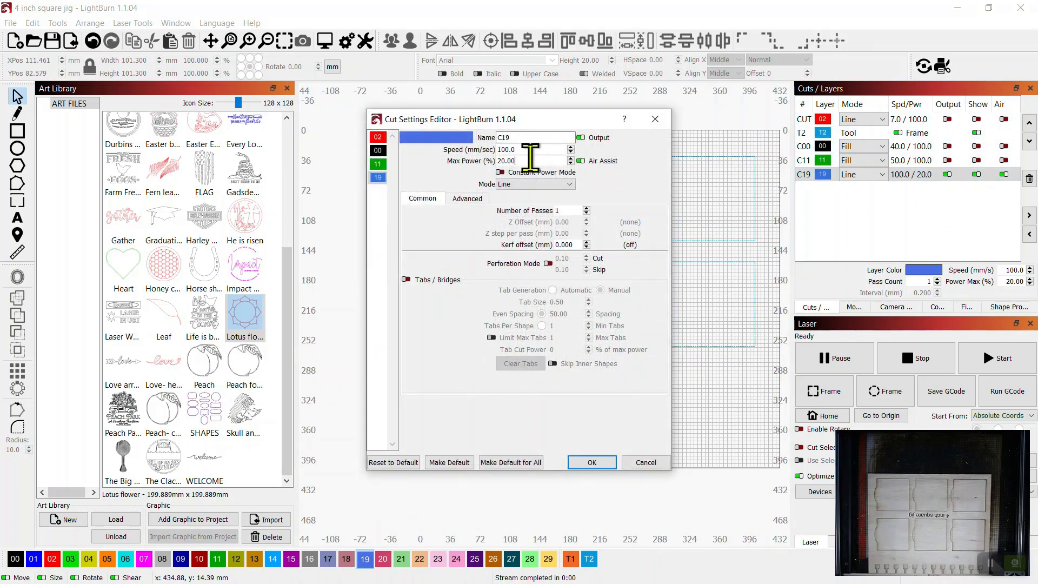
{"action": "left_click_drag", "start_coordinate": [530, 158], "coordinate": [485, 162]}
{"action": "left_click", "coordinate": [595, 463]}
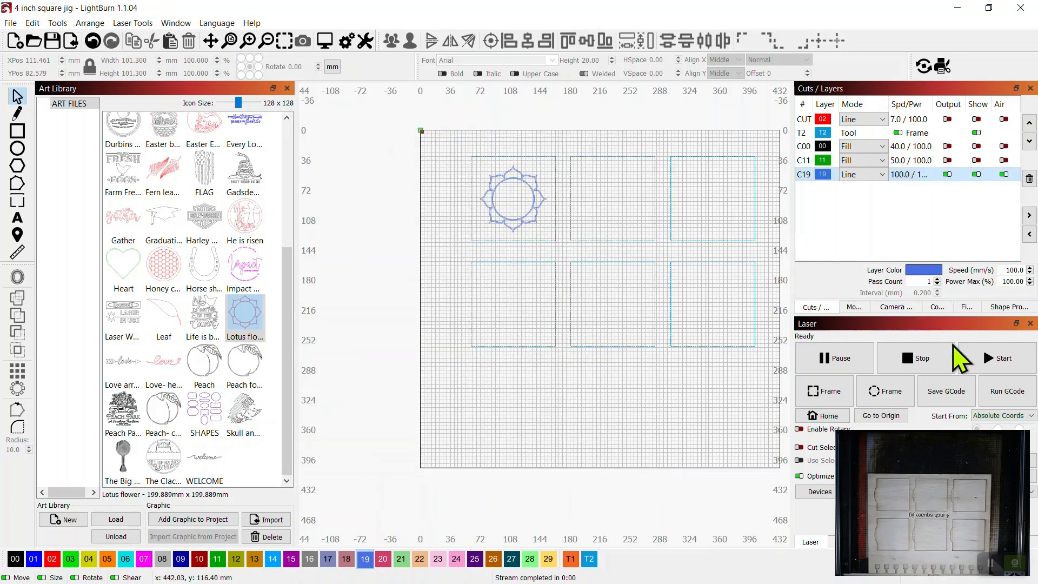
{"action": "left_click", "coordinate": [1001, 359]}
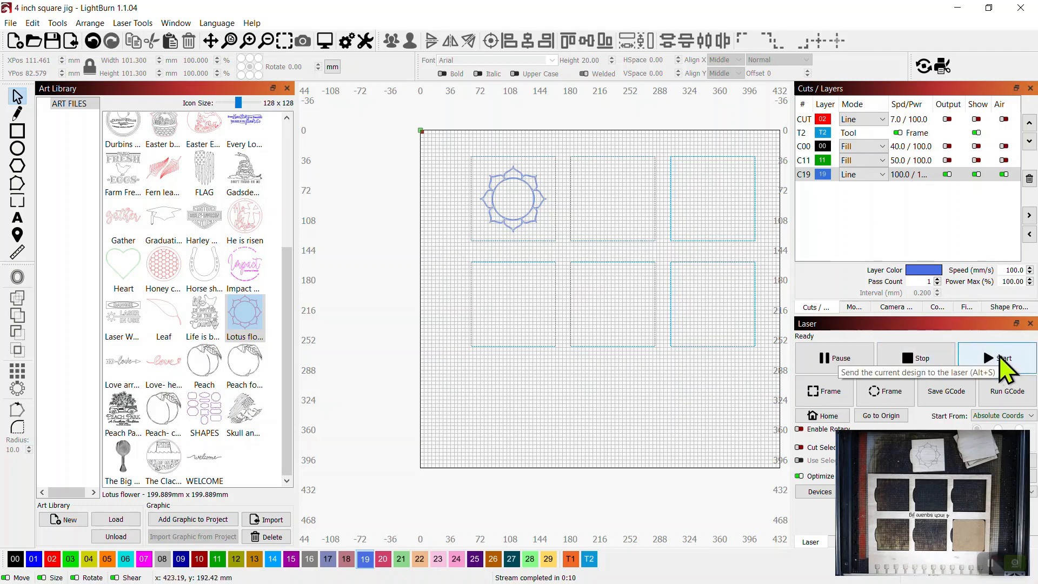
{"action": "left_click", "coordinate": [1000, 359]}
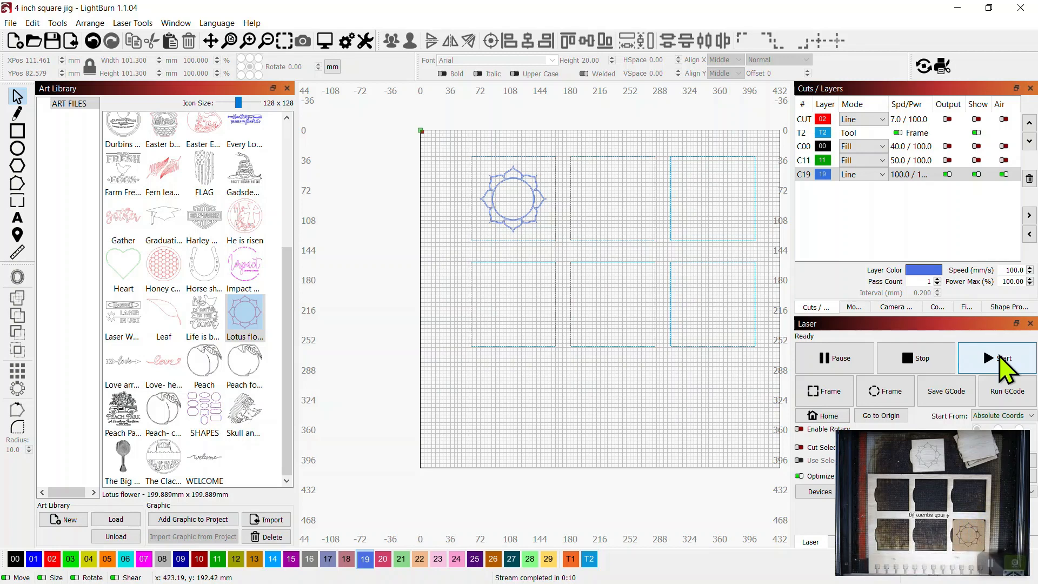
Set layer C19's max power to 40% and run the lotus engraving job at the upper-left jig square
{"action": "double_click", "coordinate": [934, 176]}
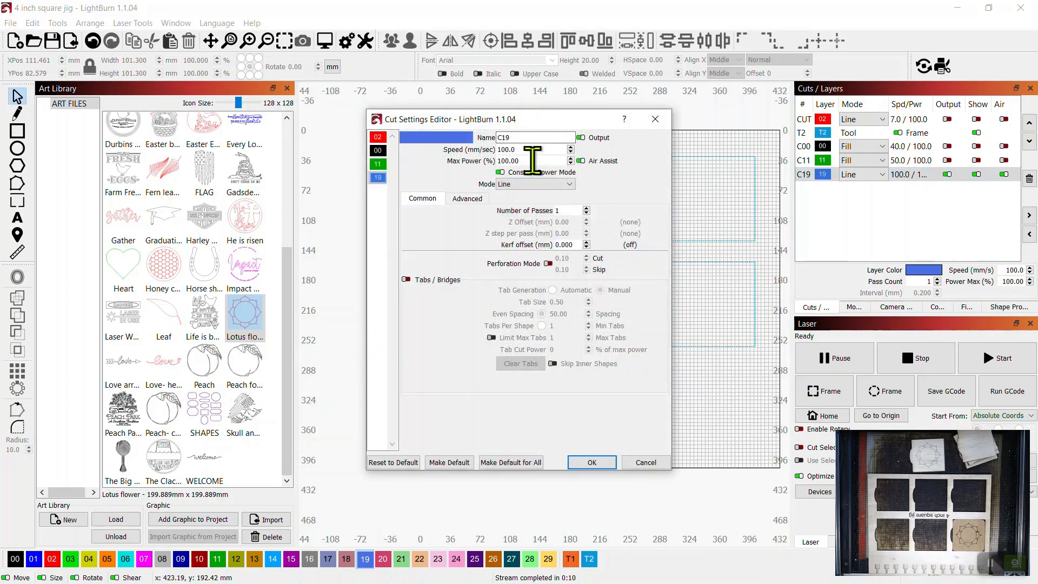
{"action": "left_click", "coordinate": [523, 160]}
{"action": "key", "text": "BackSpace"}
{"action": "key", "text": "BackSpace"}
{"action": "key", "text": "BackSpace"}
{"action": "key", "text": "BackSpace"}
{"action": "key", "text": "BackSpace"}
{"action": "type", "text": "40"}
{"action": "left_click", "coordinate": [592, 462]}
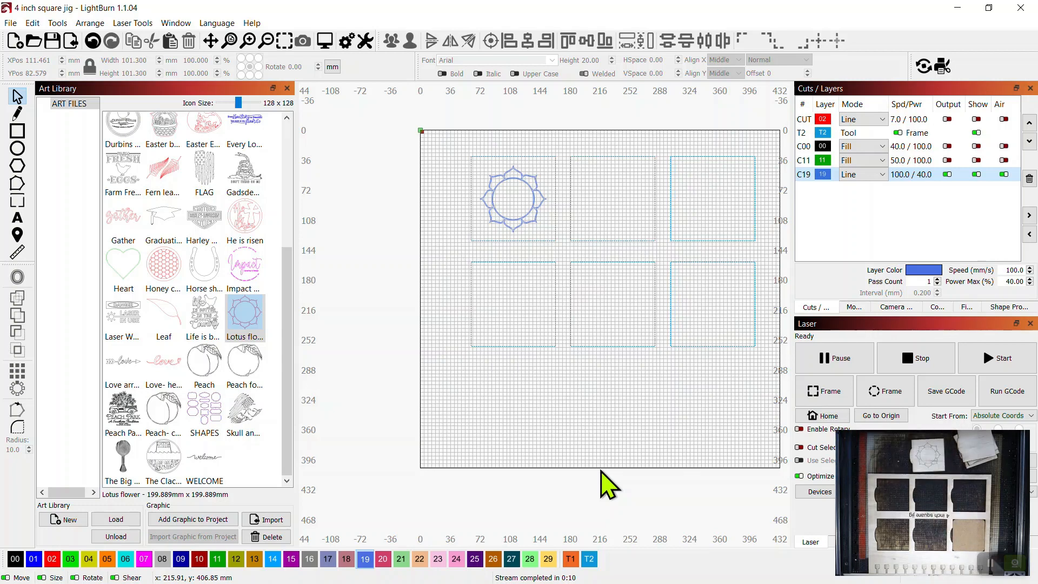
{"action": "left_click", "coordinate": [997, 359]}
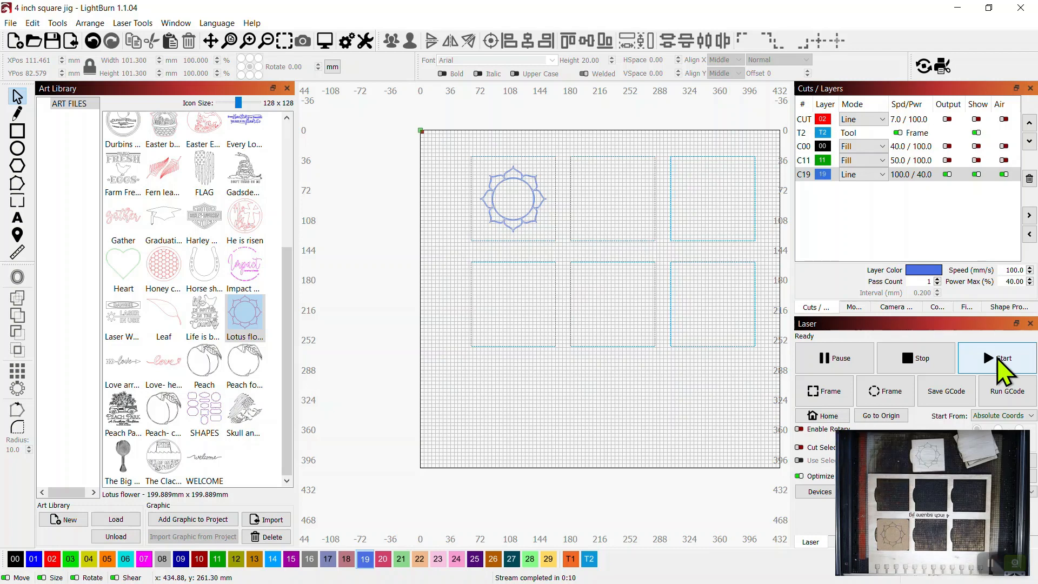
Center the lotus flower on the upper-right tool-layer square and start its engraving job
{"action": "left_click", "coordinate": [515, 181]}
{"action": "left_click_drag", "start_coordinate": [515, 182], "coordinate": [716, 200]}
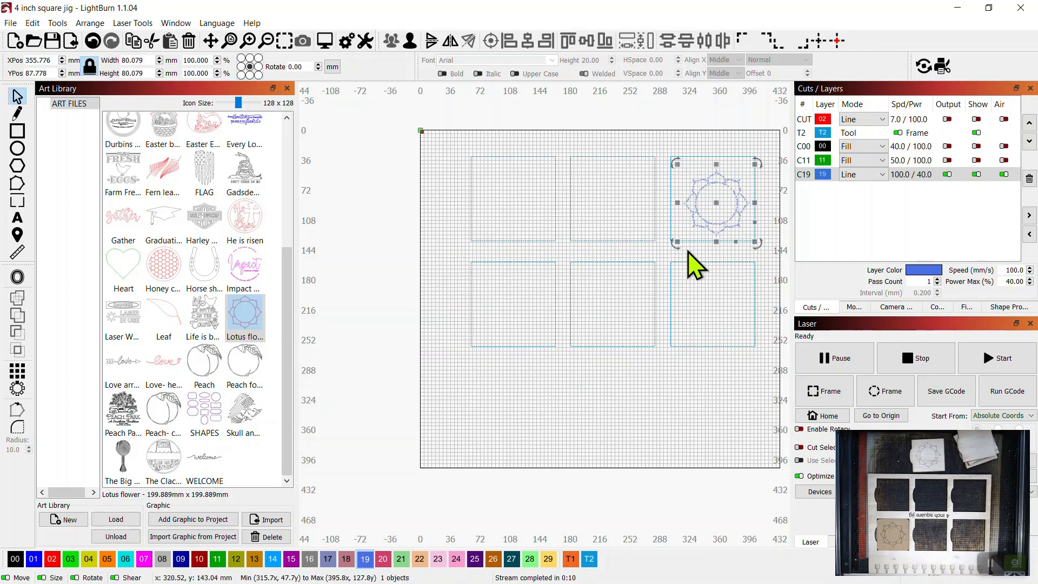
{"action": "scroll", "coordinate": [691, 262], "scroll_direction": "up", "scroll_amount": 5}
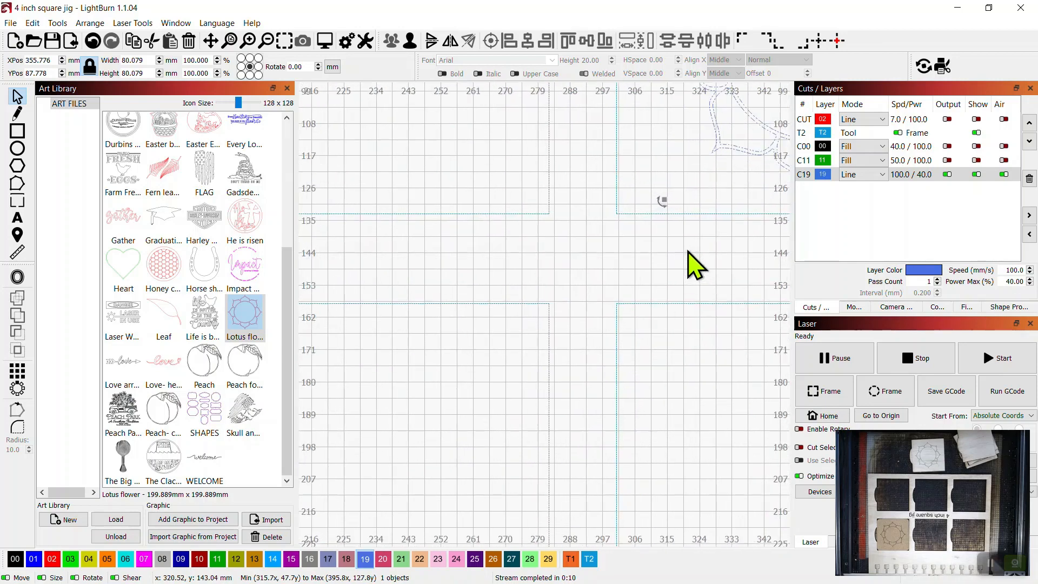
{"action": "left_click", "coordinate": [618, 198], "text": "shift"}
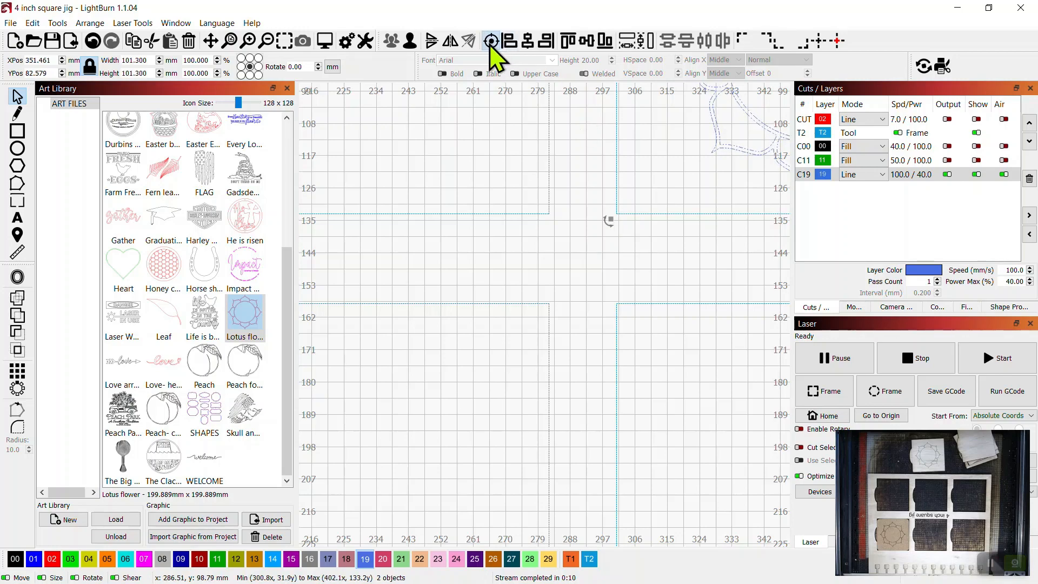
{"action": "scroll", "coordinate": [679, 162], "scroll_direction": "down", "scroll_amount": 6}
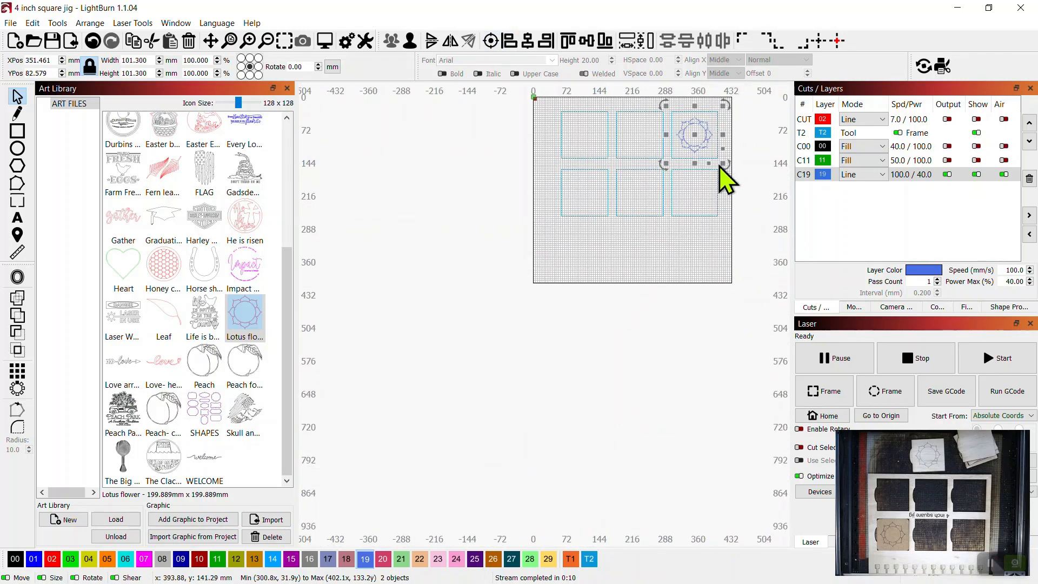
{"action": "left_click", "coordinate": [759, 192]}
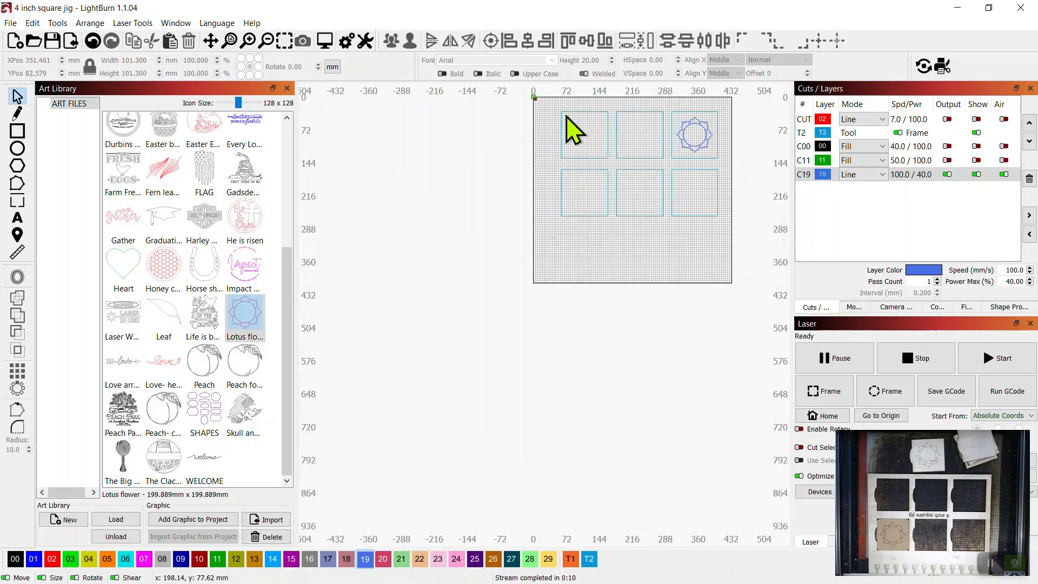
{"action": "left_click", "coordinate": [230, 42]}
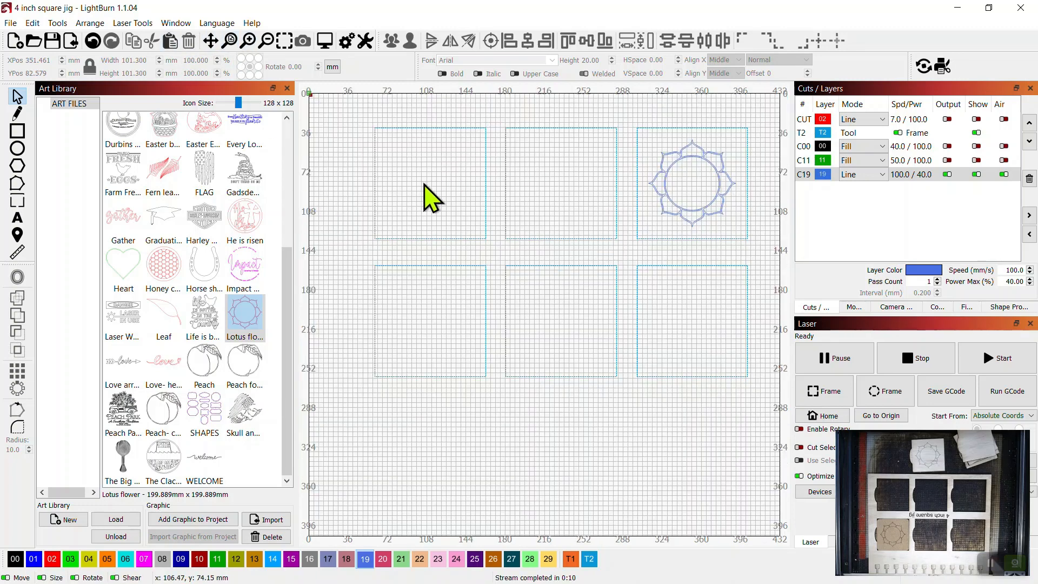
{"action": "left_click", "coordinate": [996, 363]}
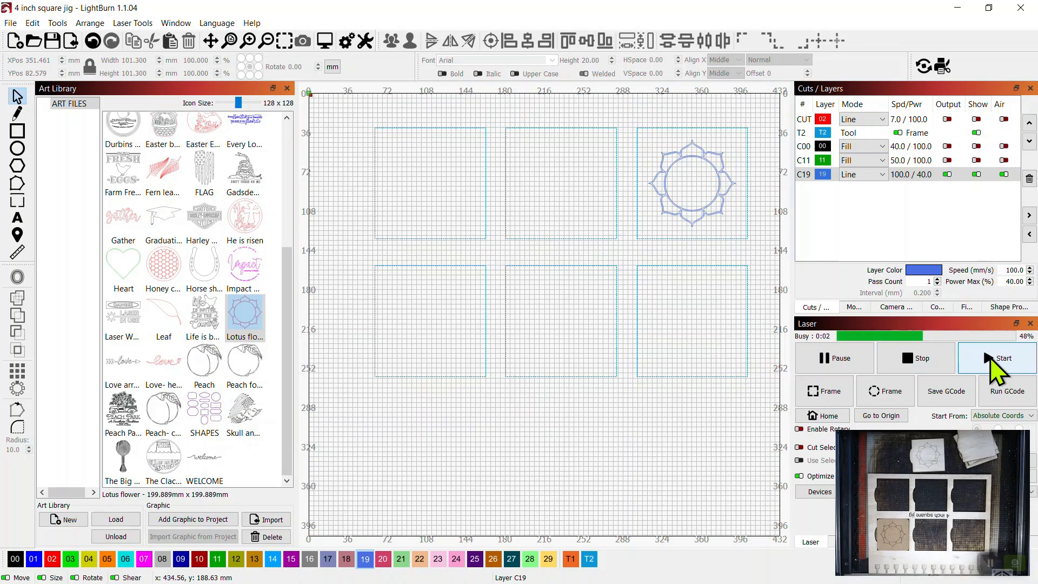